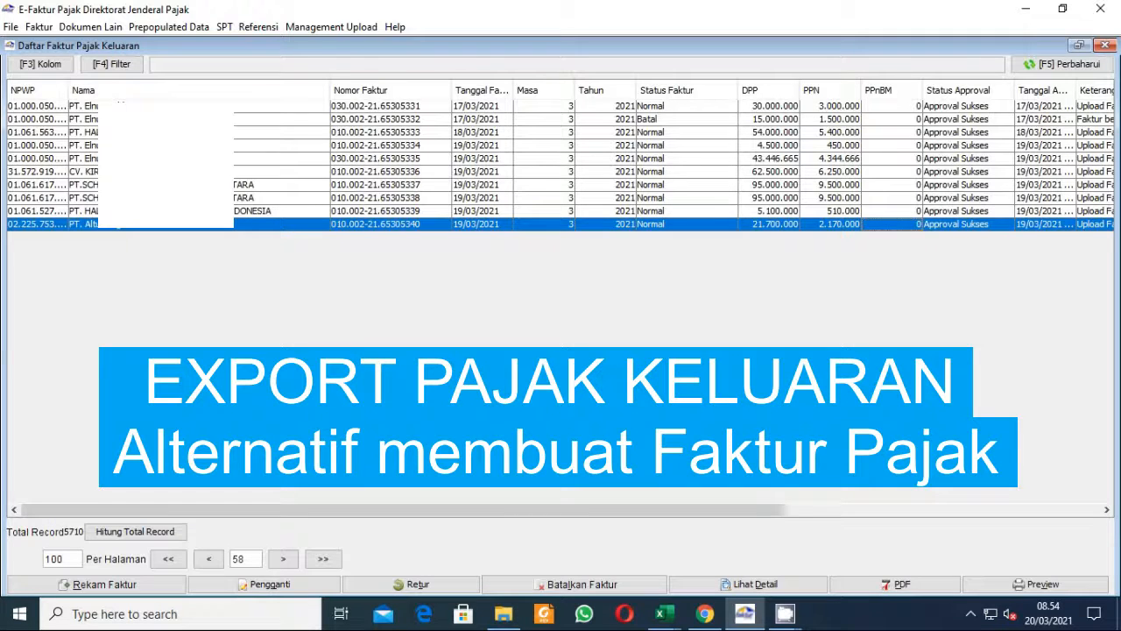
# Select the sixth and tenth invoices in the output tax invoice list and open the Export dialog for them.
pyautogui.click(456, 172)
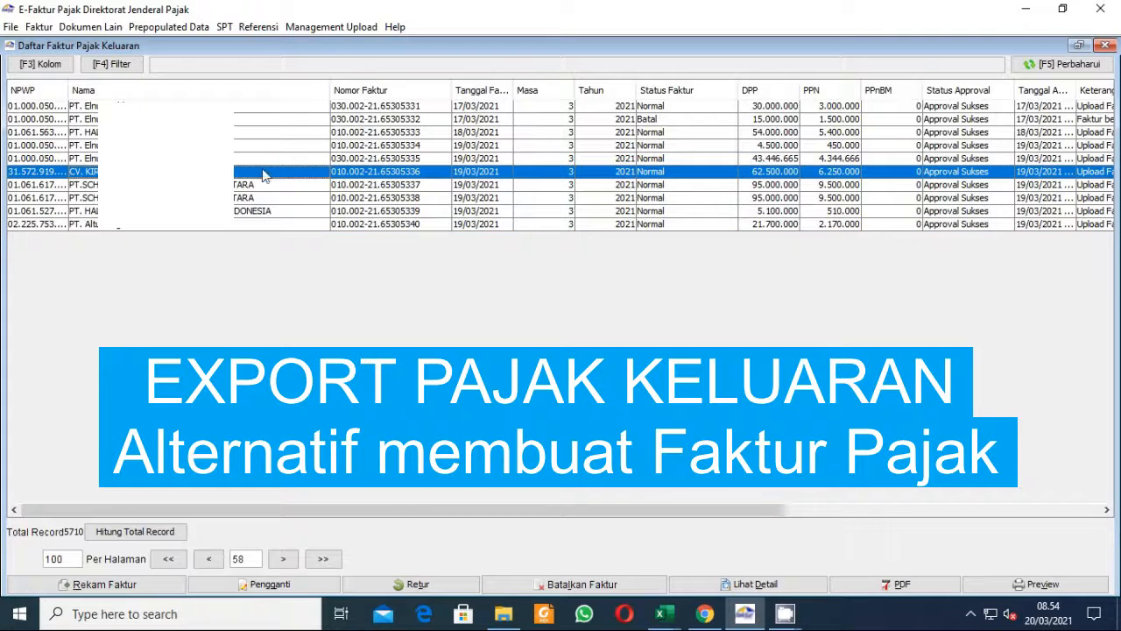
pyautogui.keyDown('ctrl'); pyautogui.click(245, 226); pyautogui.keyUp('ctrl')
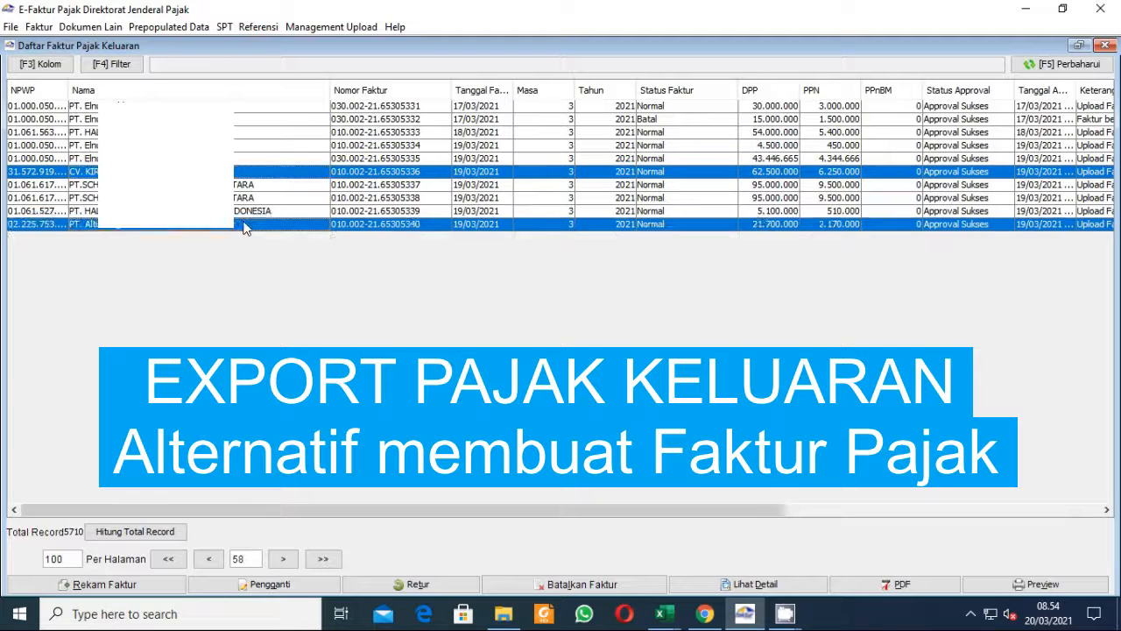
pyautogui.rightClick(294, 229)
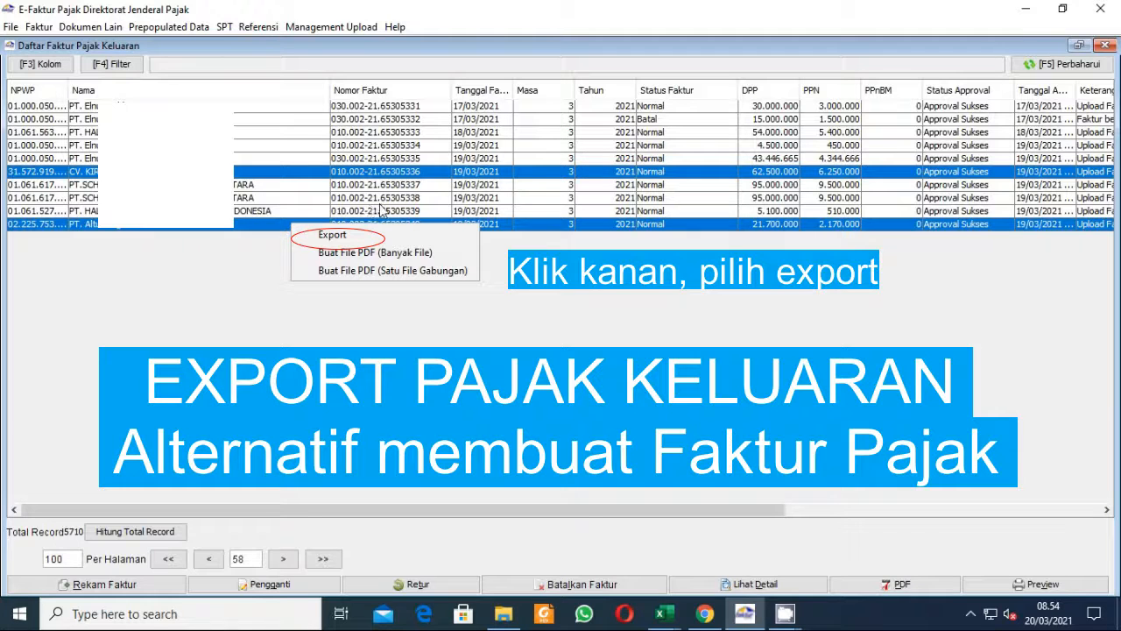
pyautogui.click(356, 239)
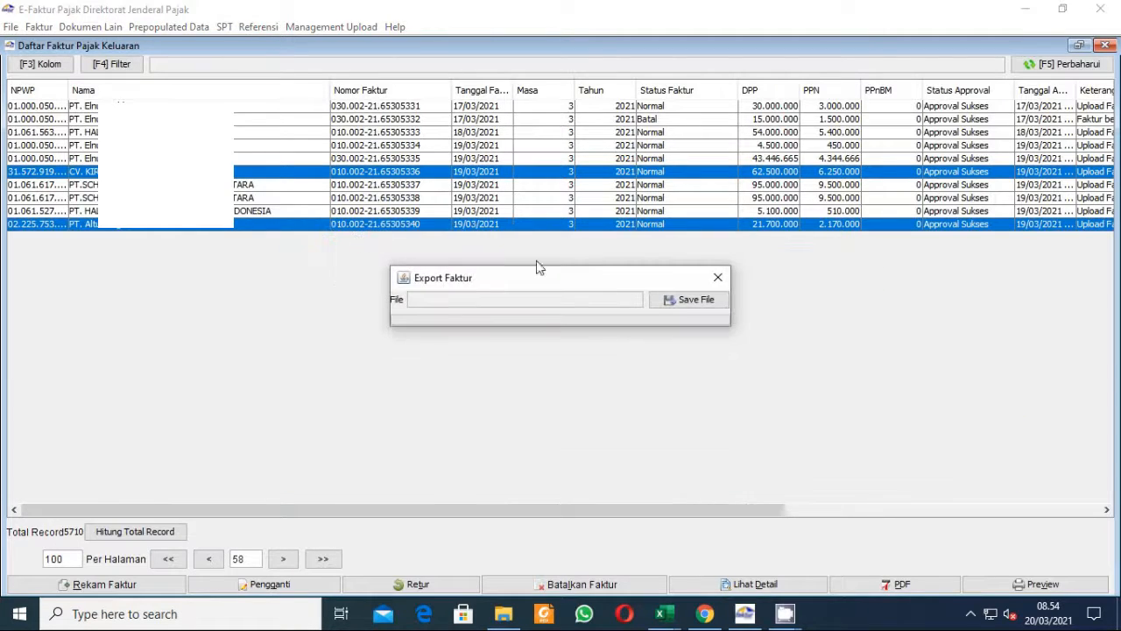
# Export the selected invoices to a CSV file named export 2 faktur pajak di masa mar 2021 in Documents.
pyautogui.click(693, 304)
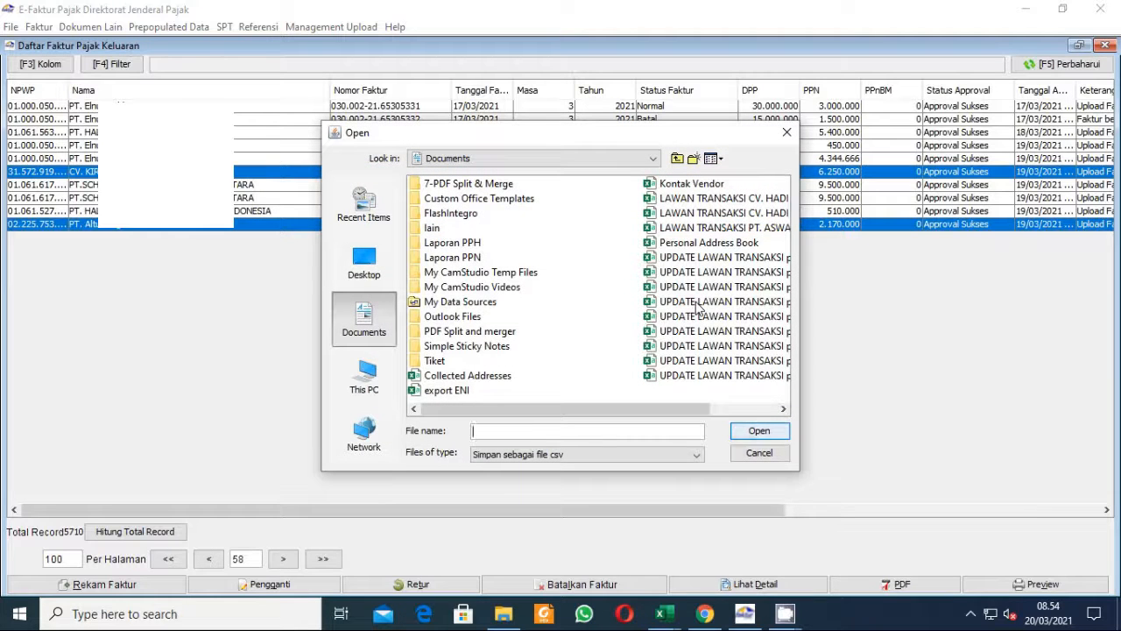
pyautogui.click(504, 430)
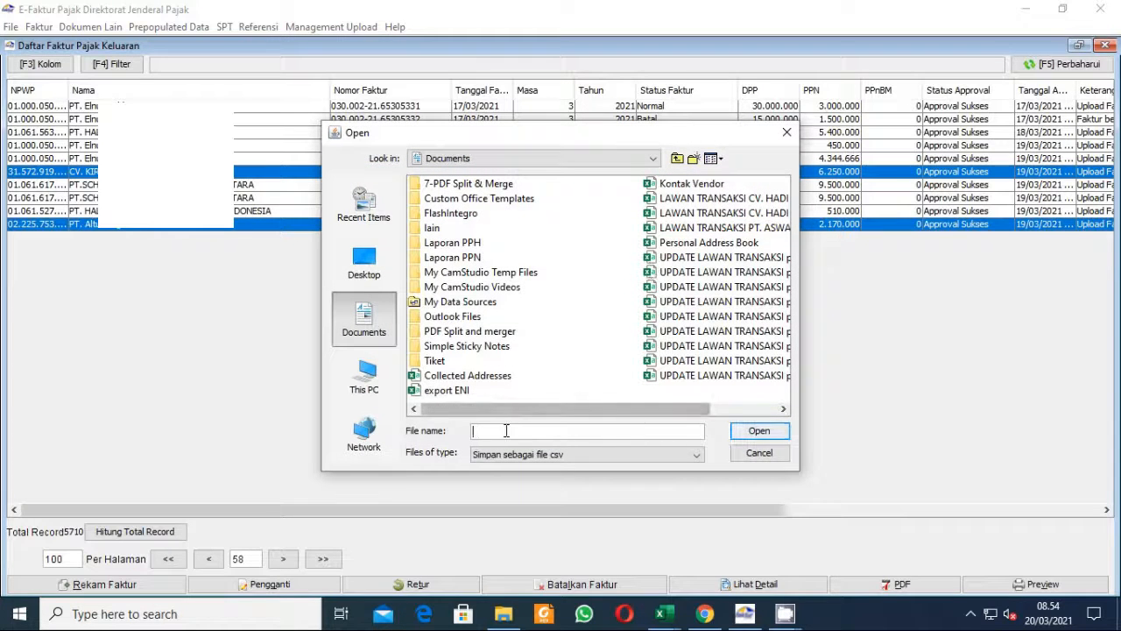
pyautogui.write('expo')
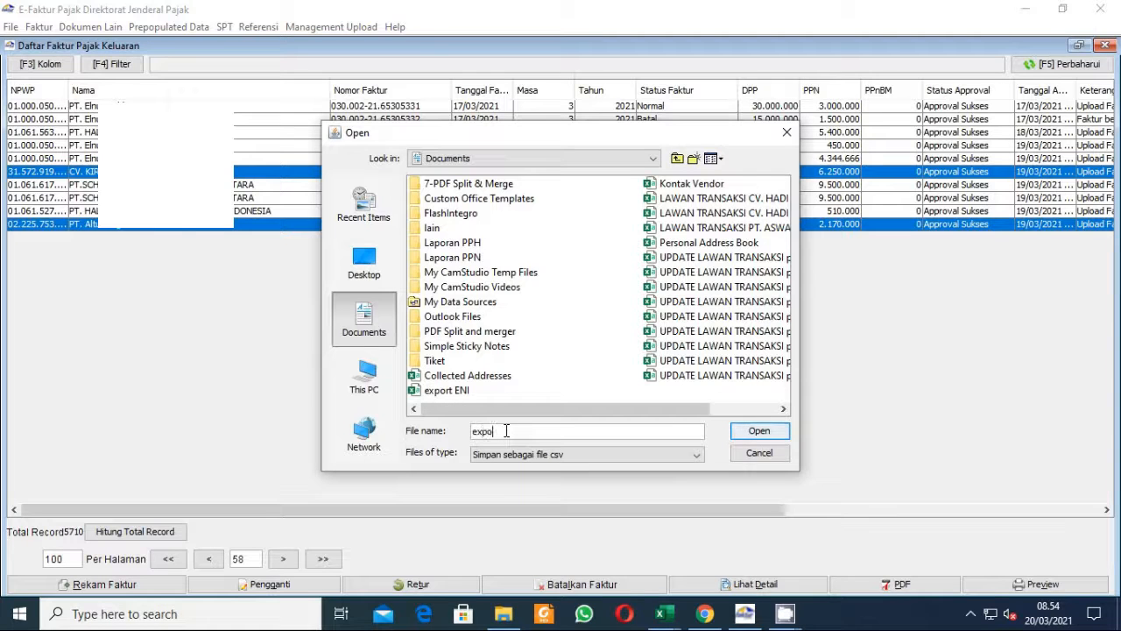
pyautogui.write('rt 2 faktur pajak di masa mar 2021')
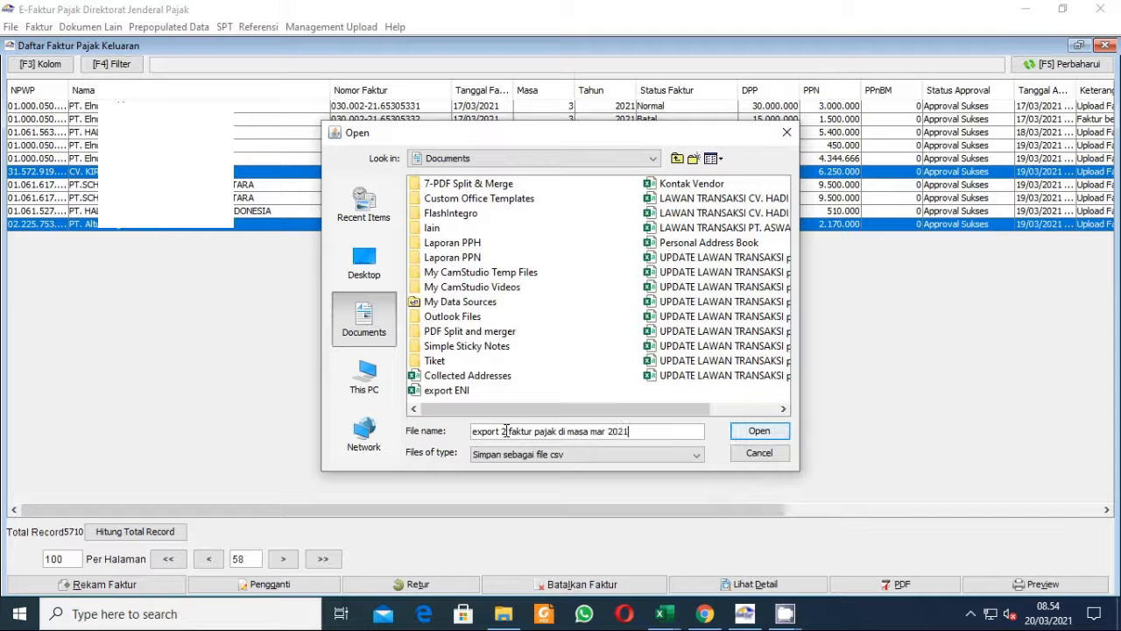
pyautogui.click(759, 431)
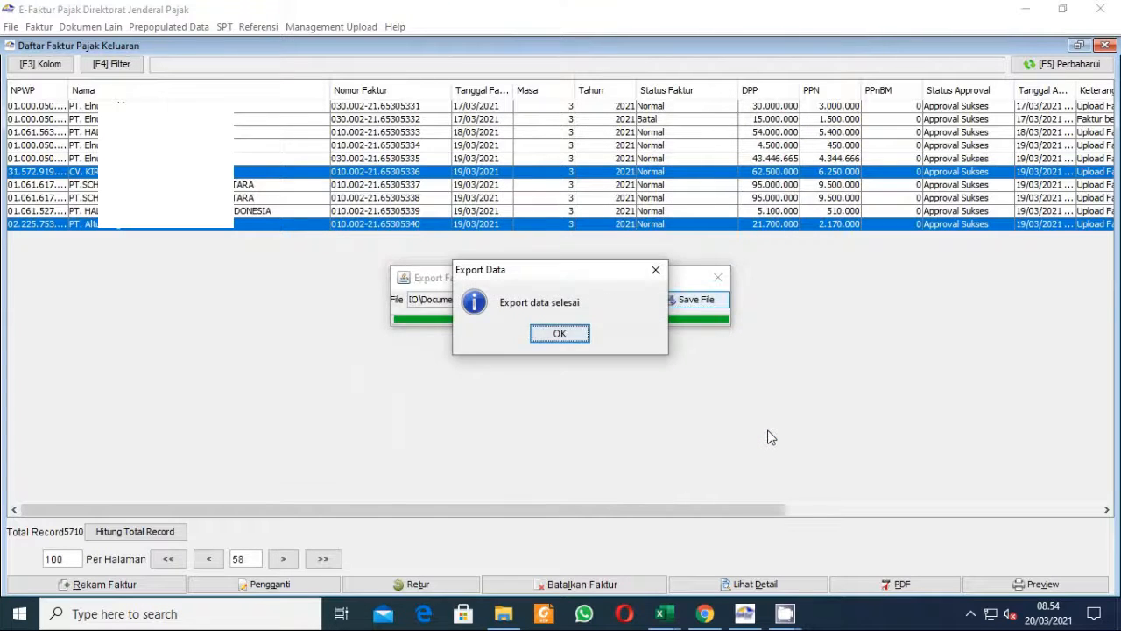
pyautogui.click(571, 338)
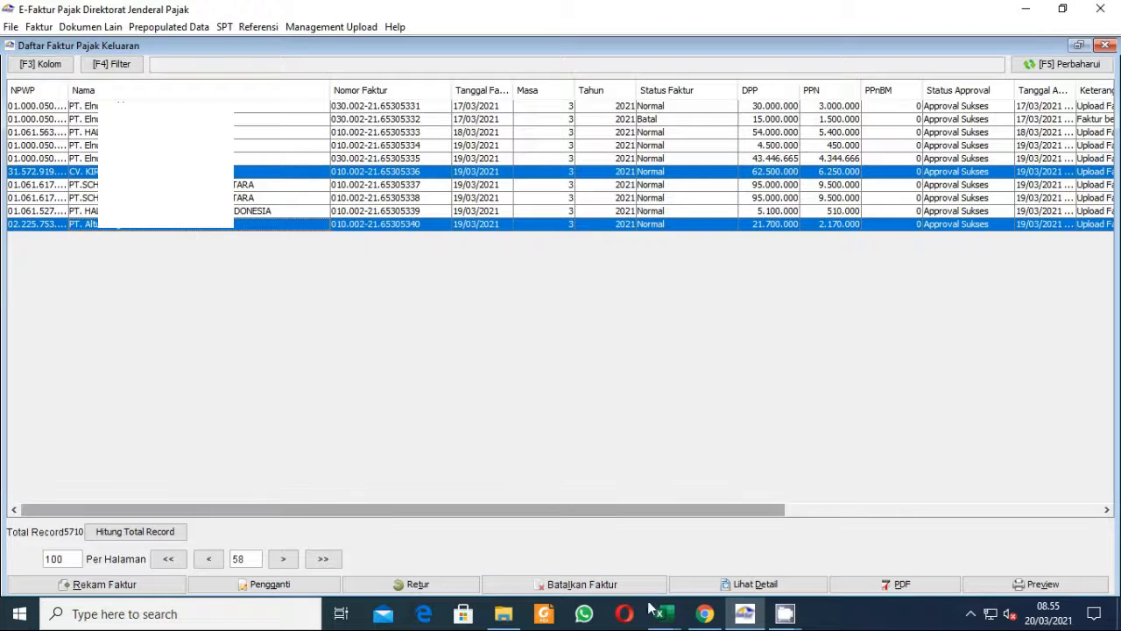
# Locate the exported CSV file in the Documents folder, then start Excel with a blank workbook.
pyautogui.click(515, 617)
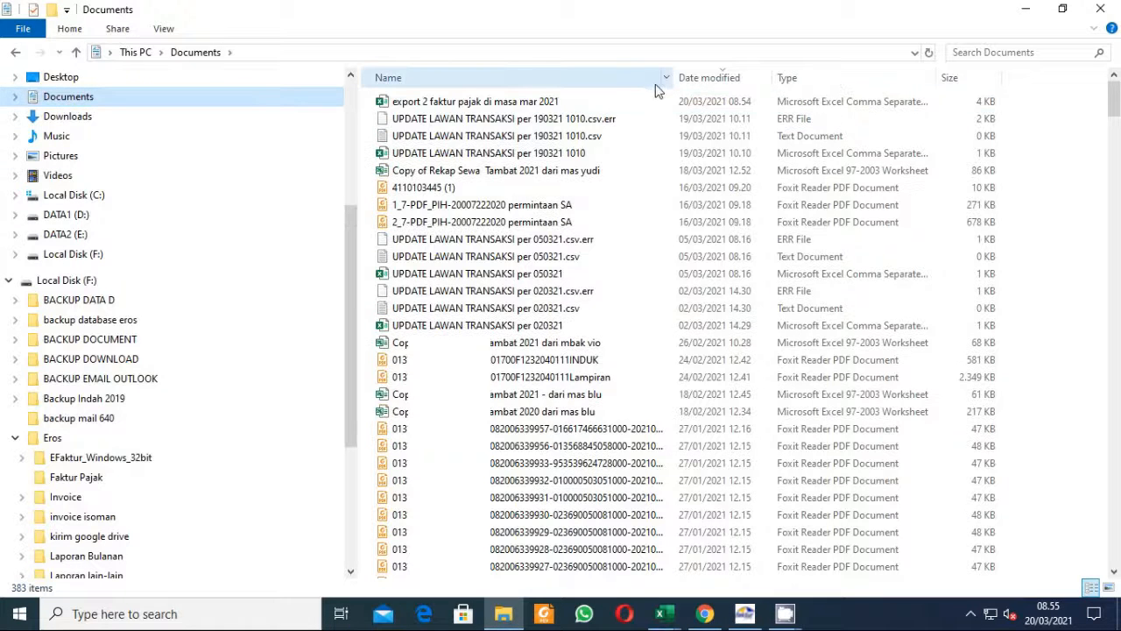
pyautogui.click(526, 106)
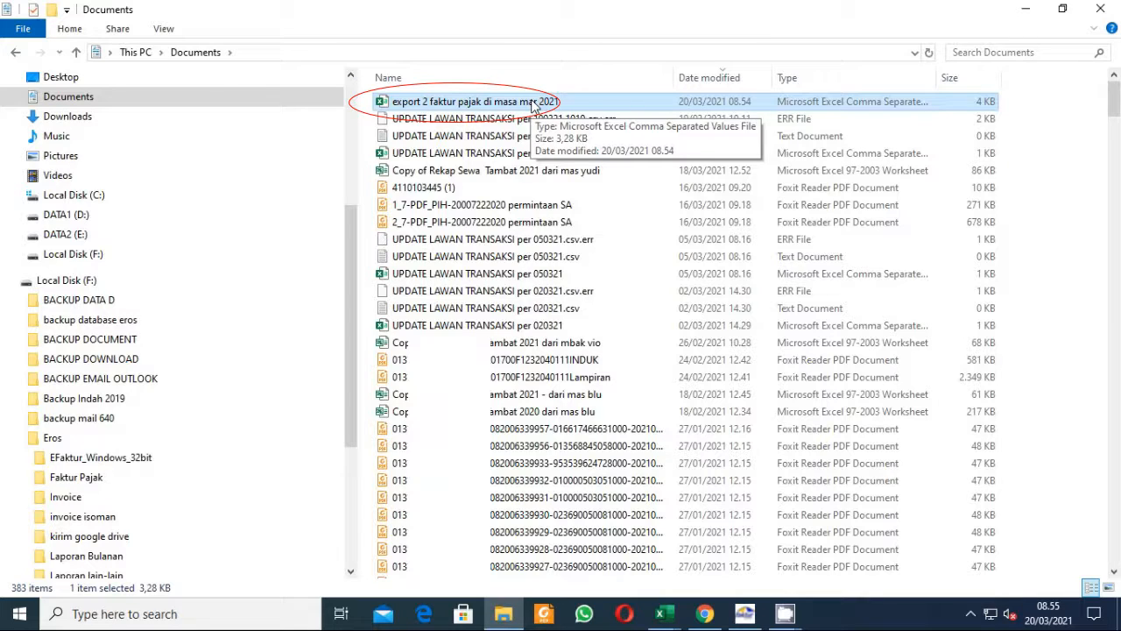
pyautogui.click(247, 614)
pyautogui.write('excel')
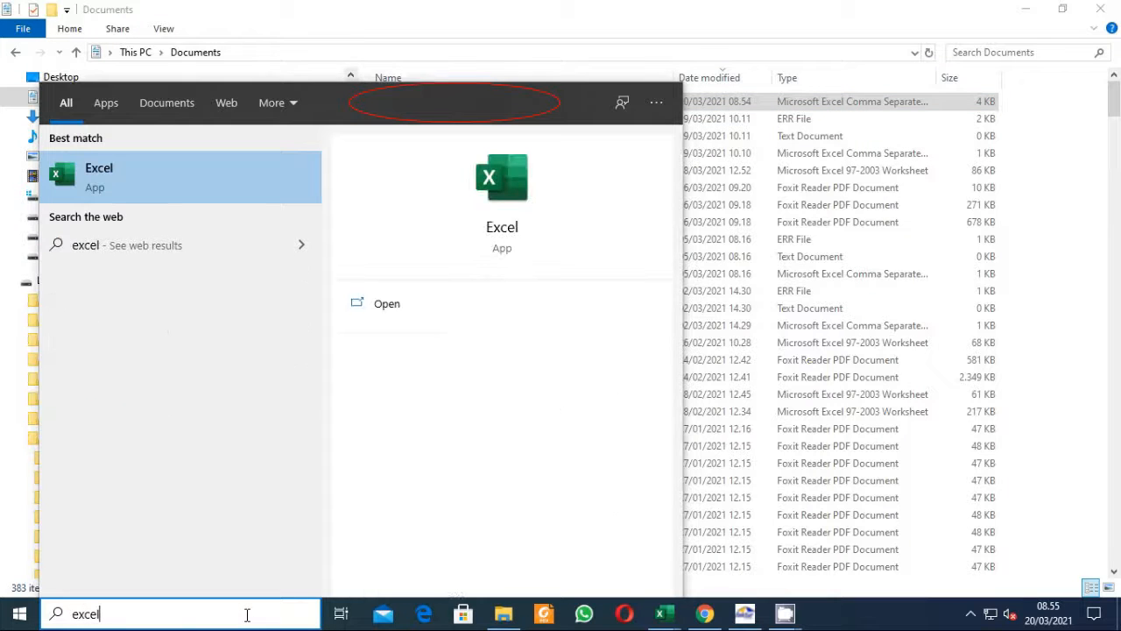
pyautogui.click(119, 197)
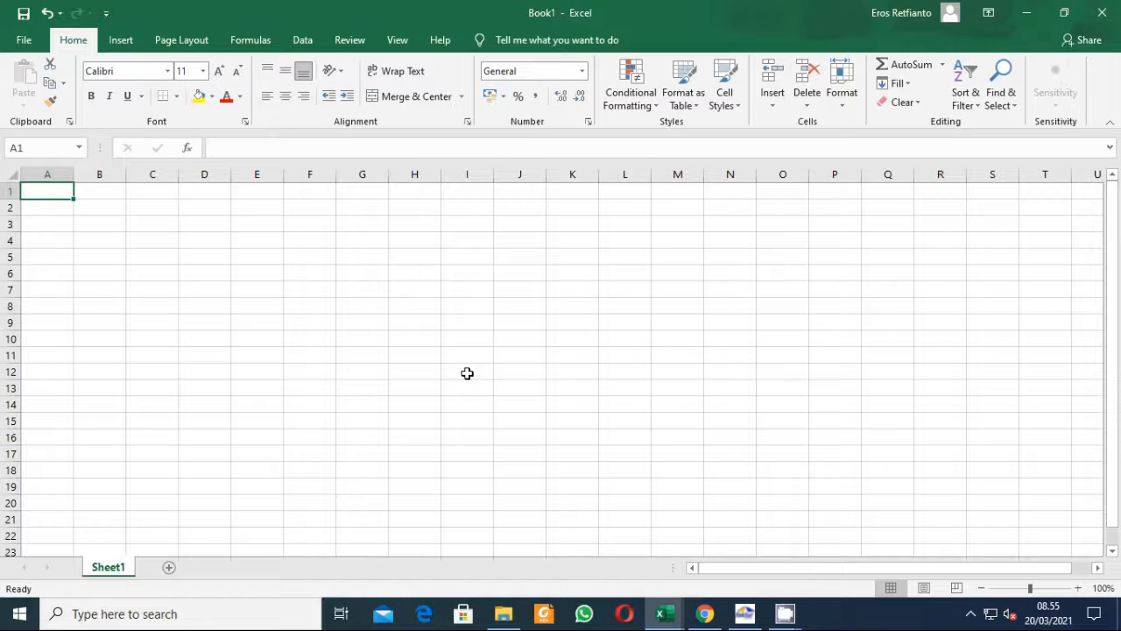
# Start a text data import and choose the export 2 faktur pajak di masa mar 2021 file.
pyautogui.click(121, 40)
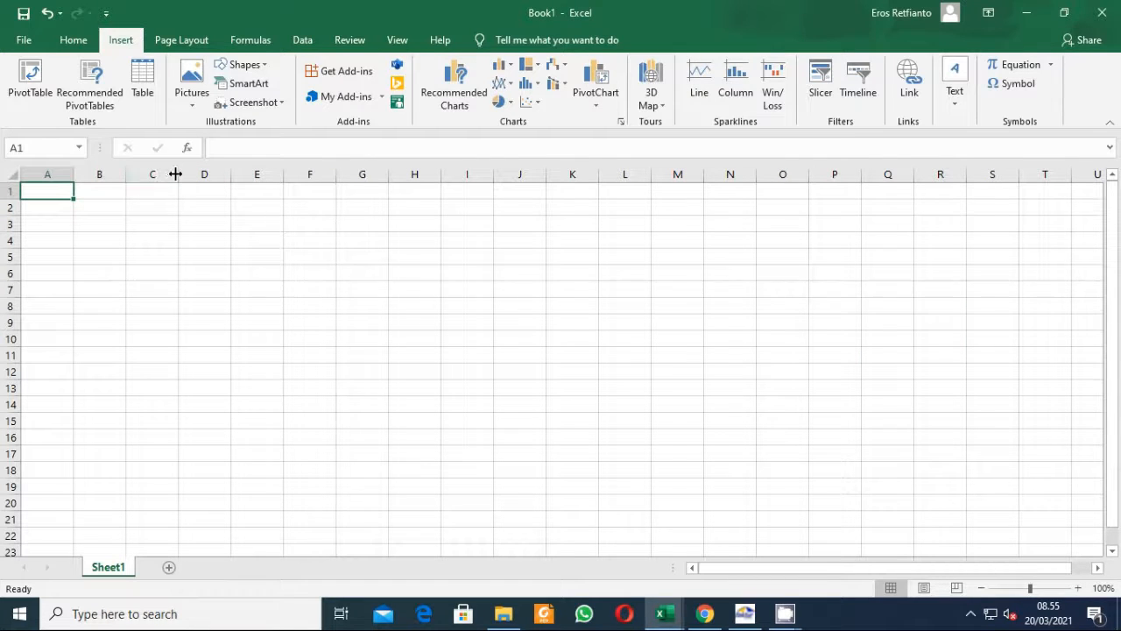
pyautogui.click(309, 42)
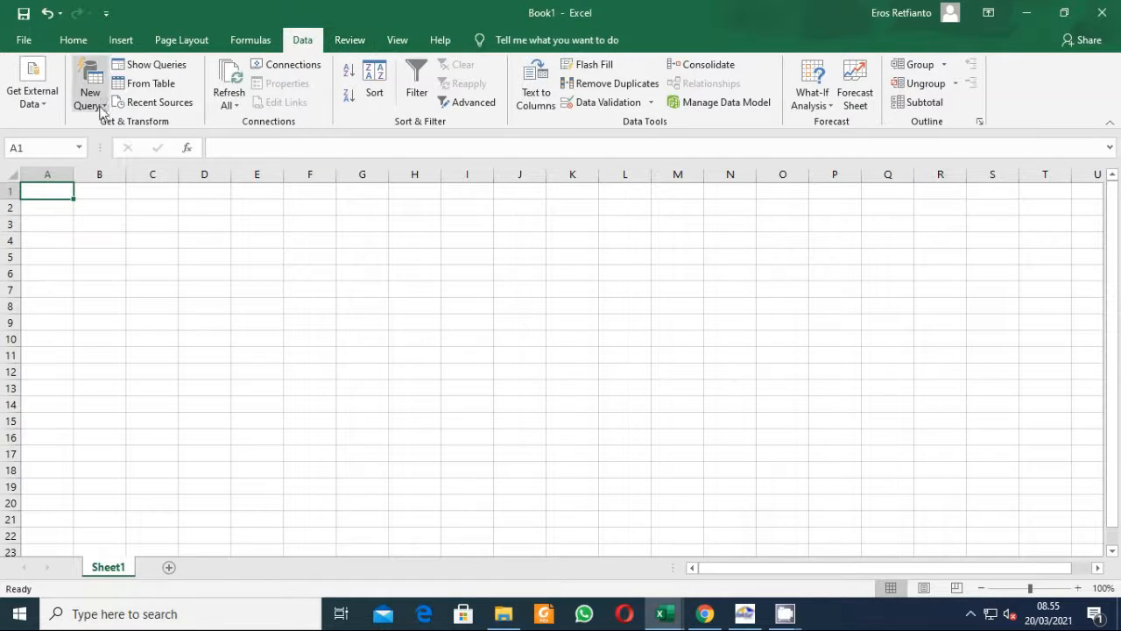
pyautogui.click(42, 103)
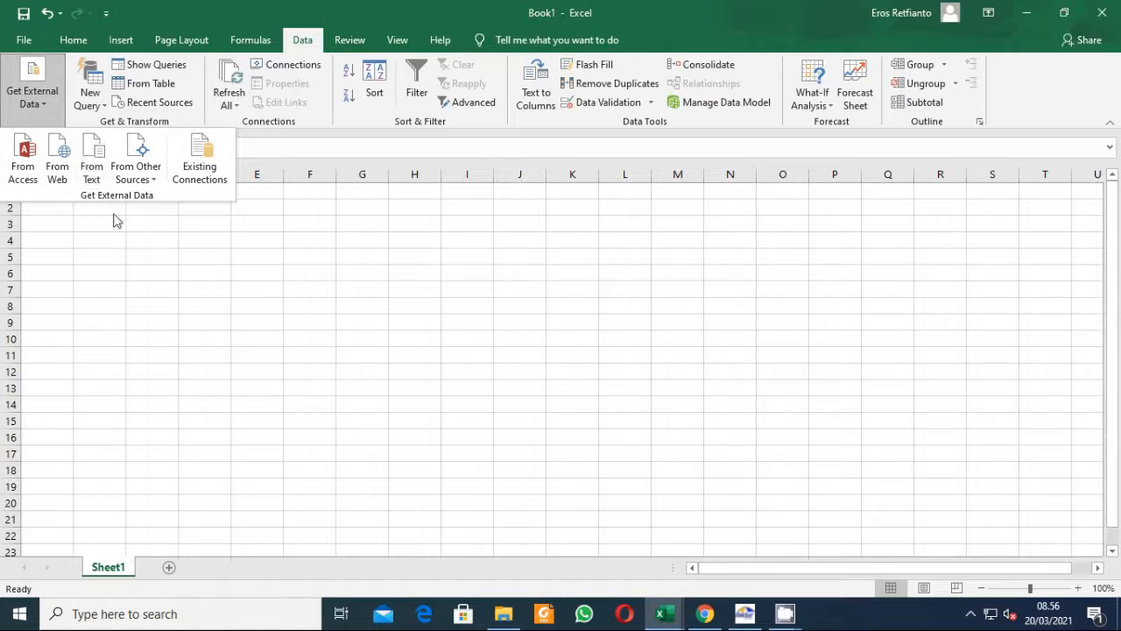
pyautogui.click(91, 160)
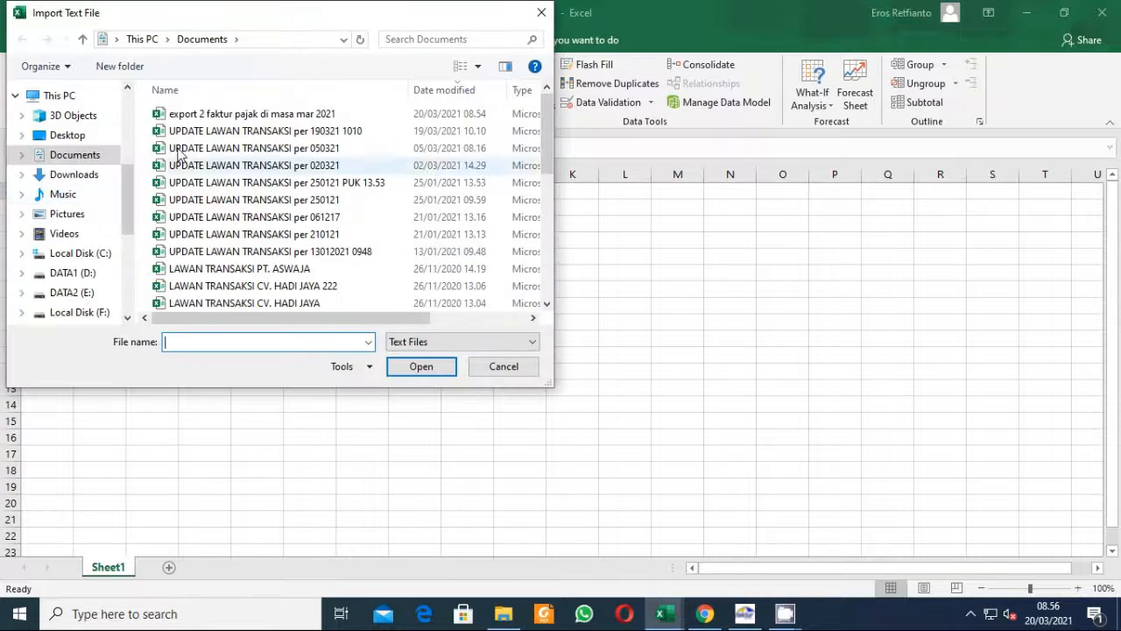
pyautogui.click(201, 120)
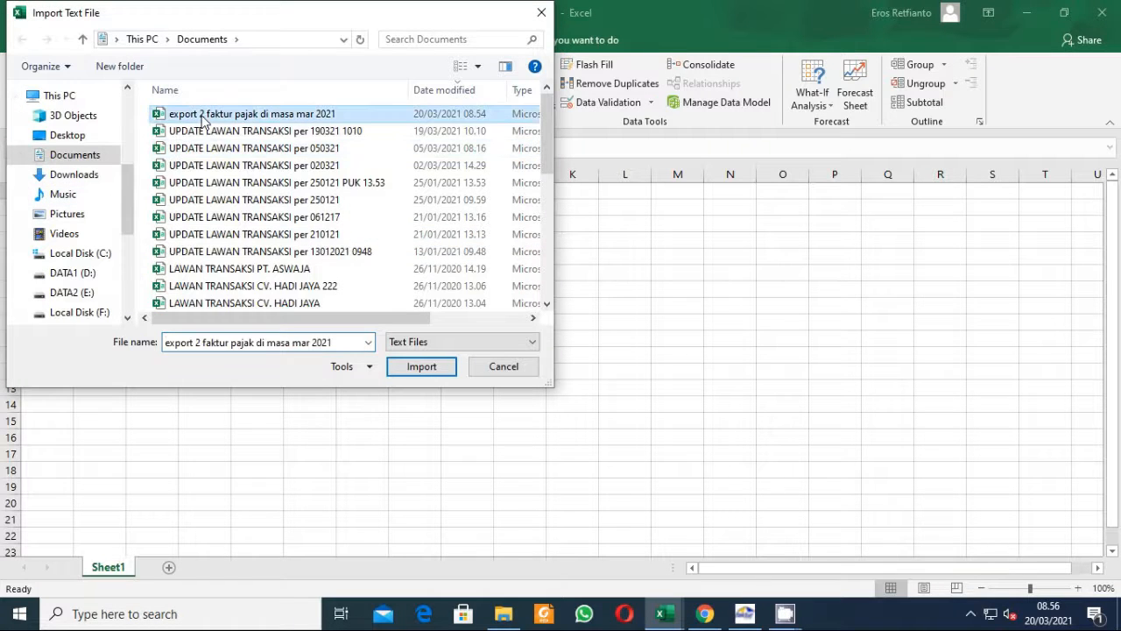
pyautogui.click(421, 371)
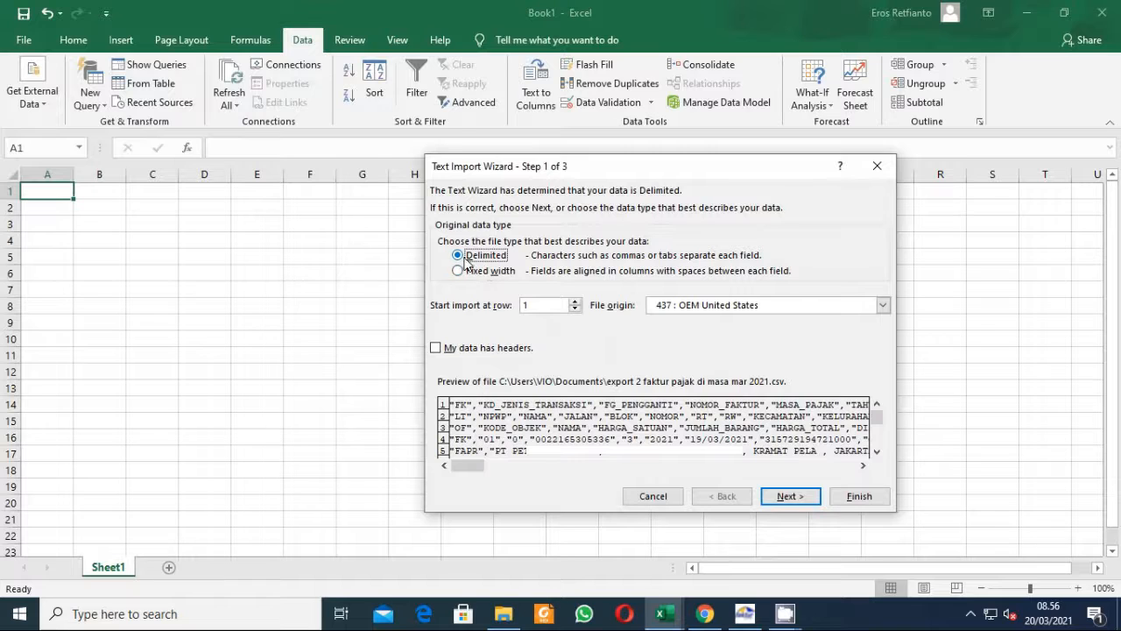
# In the Text Import Wizard keep Delimited, add Comma and a semicolon as other delimiter, and continue.
pyautogui.click(797, 499)
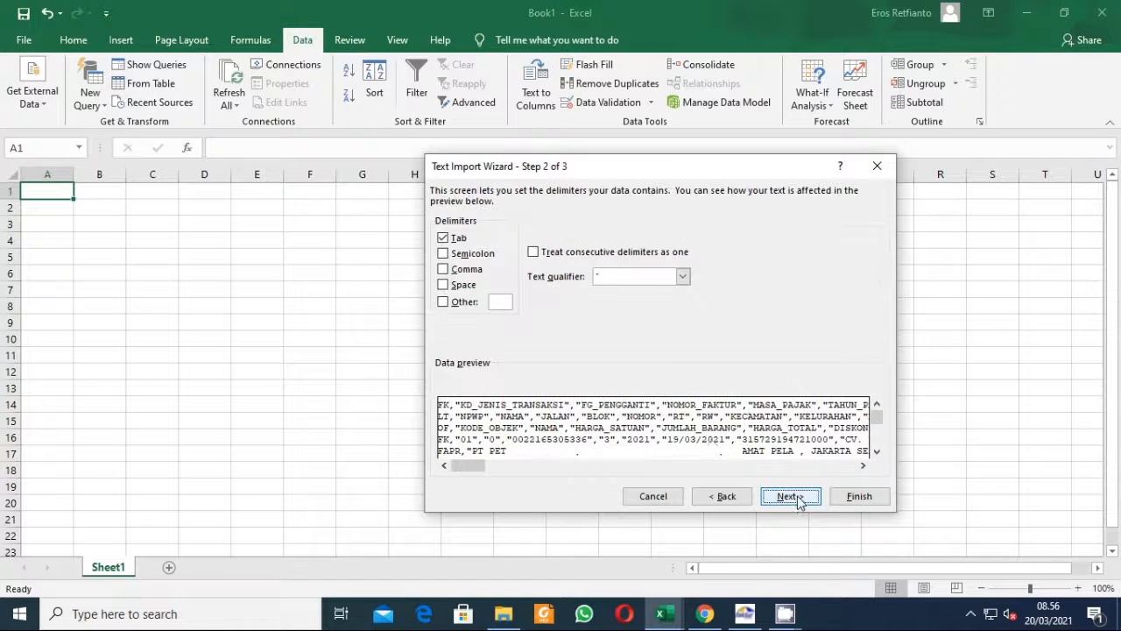
pyautogui.click(446, 271)
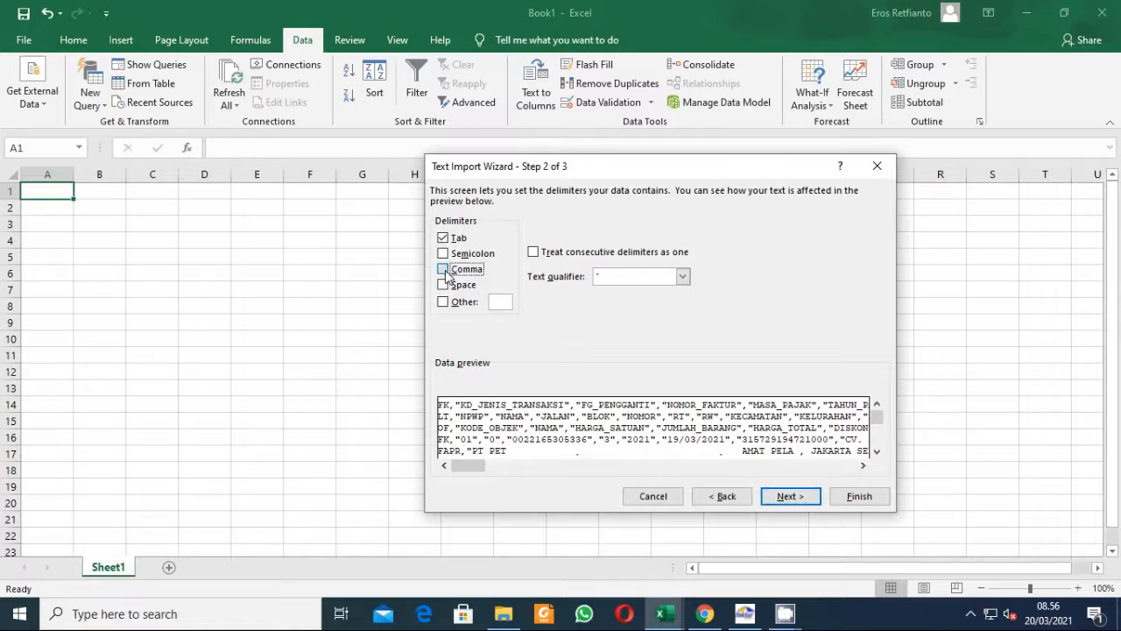
pyautogui.click(501, 302)
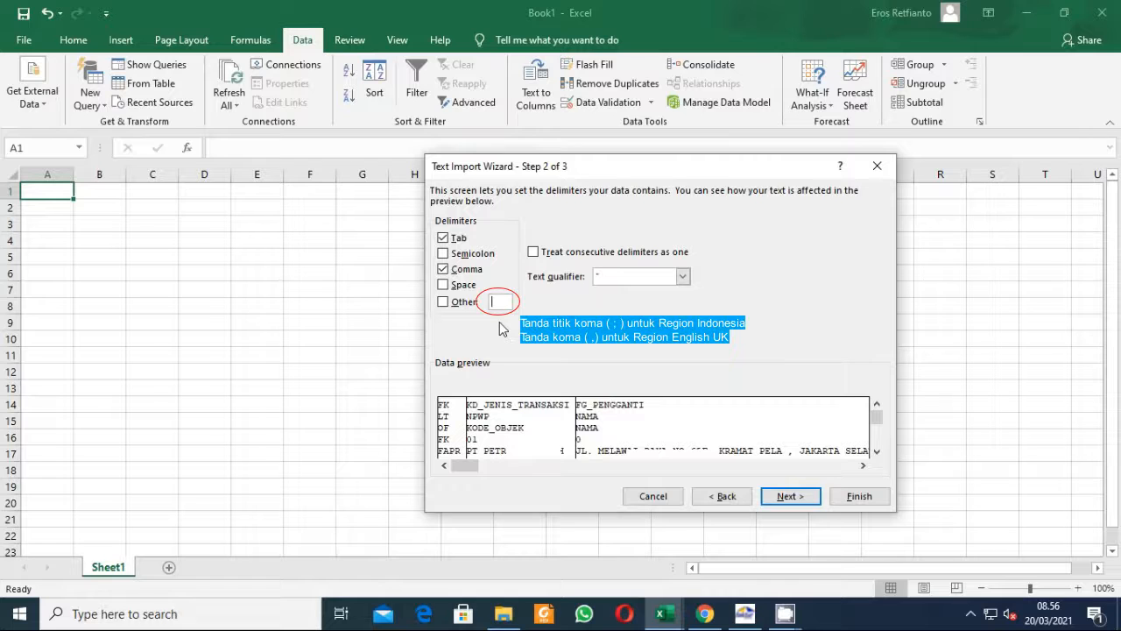
pyautogui.write(',')
pyautogui.press('BackSpace')
pyautogui.write(';')
pyautogui.click(800, 498)
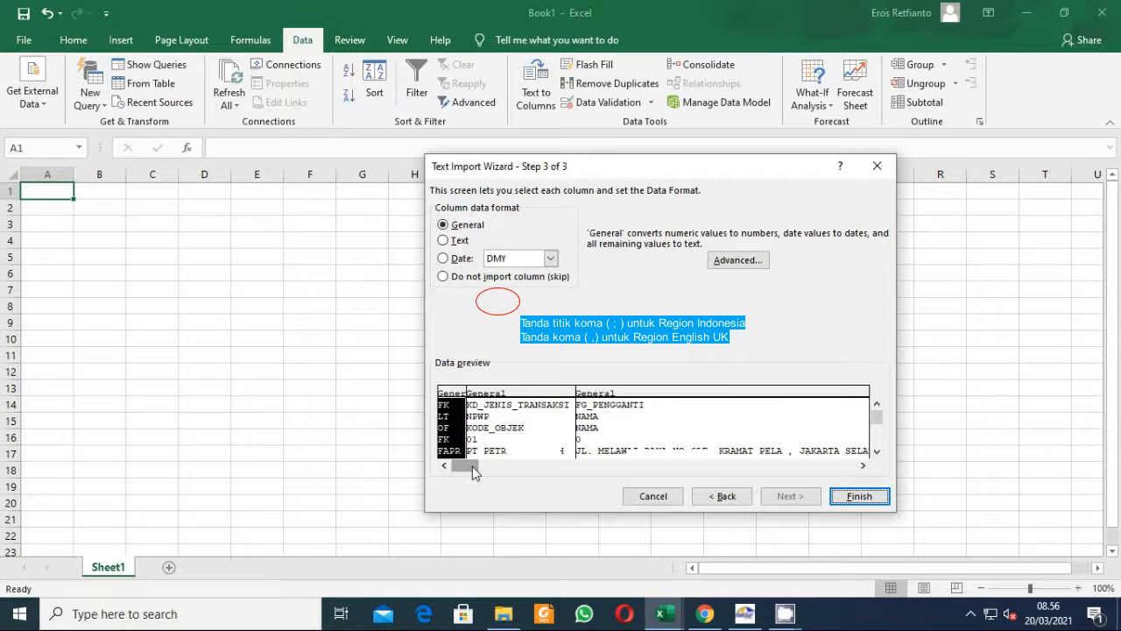
# Set all columns to Text format and place the imported data at cell A1 of the existing worksheet.
pyautogui.moveTo(472, 466); pyautogui.dragTo(872, 481)
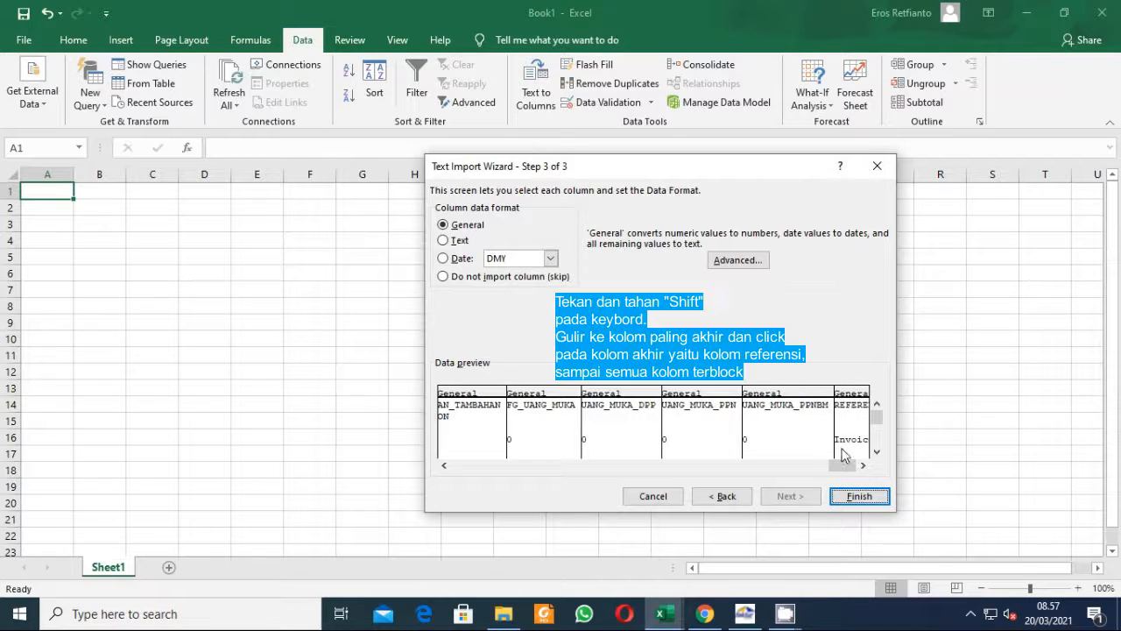
pyautogui.keyDown('shift'); pyautogui.click(853, 413); pyautogui.keyUp('shift')
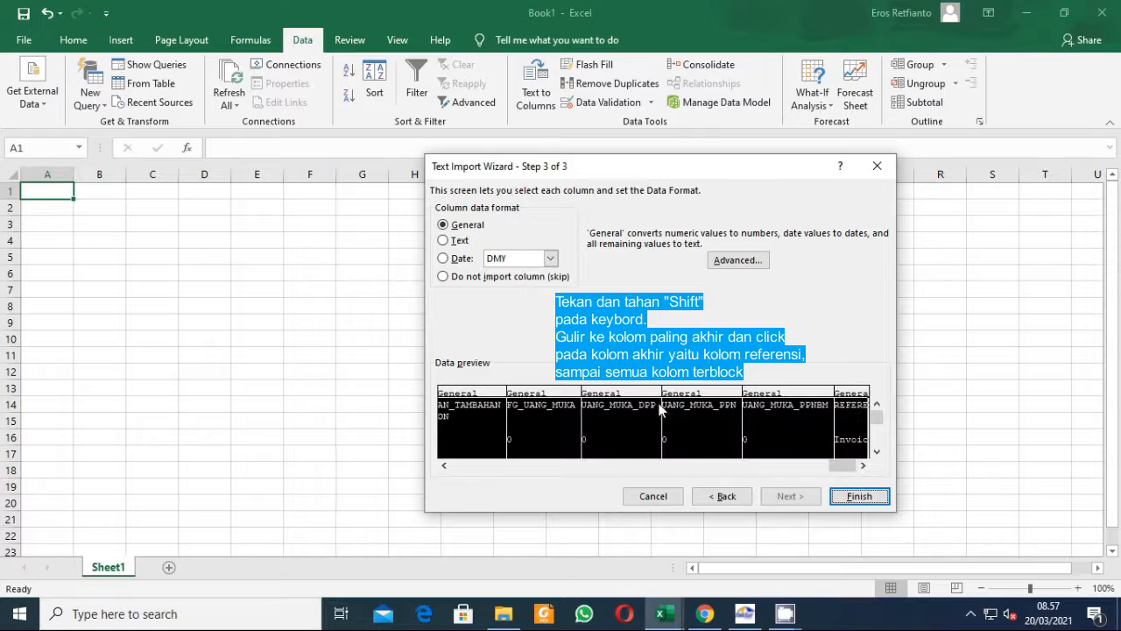
pyautogui.click(445, 240)
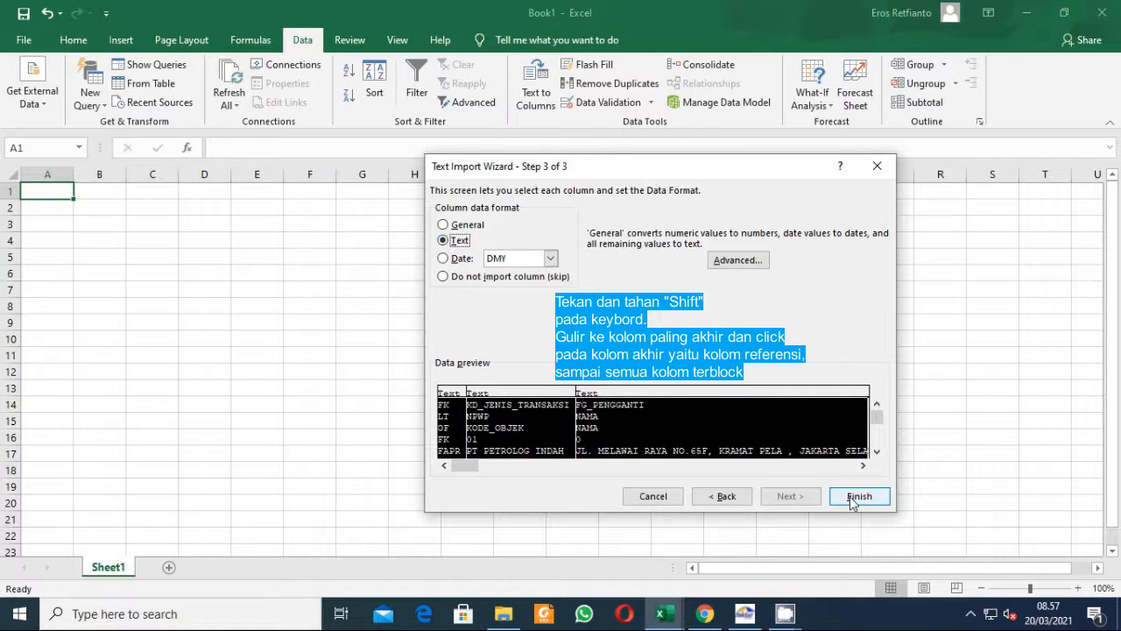
pyautogui.click(854, 496)
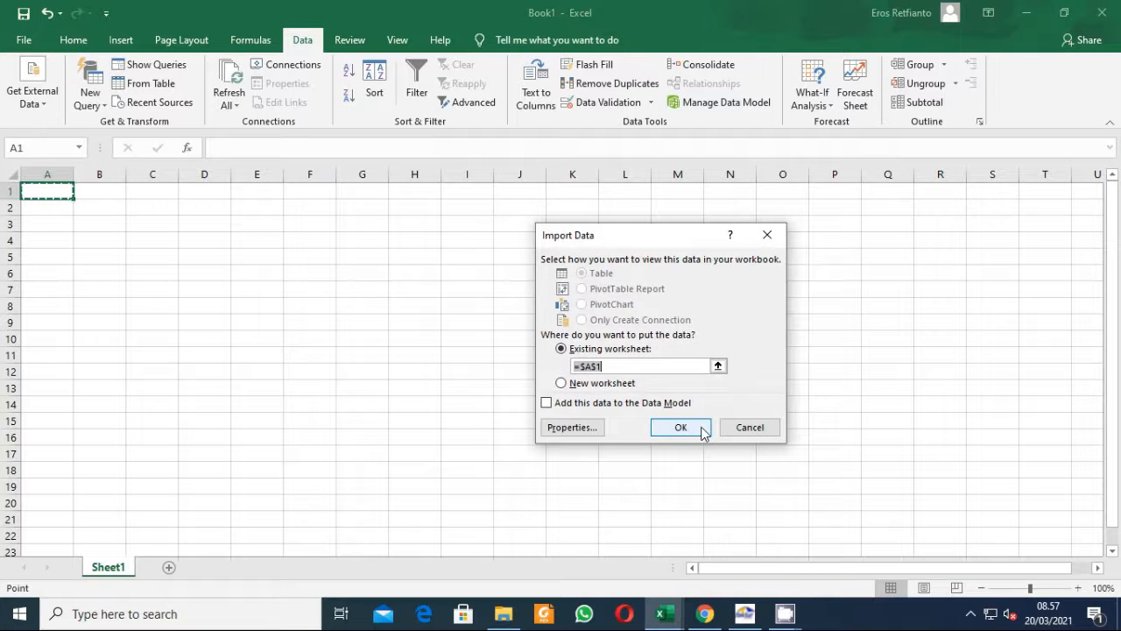
pyautogui.click(688, 429)
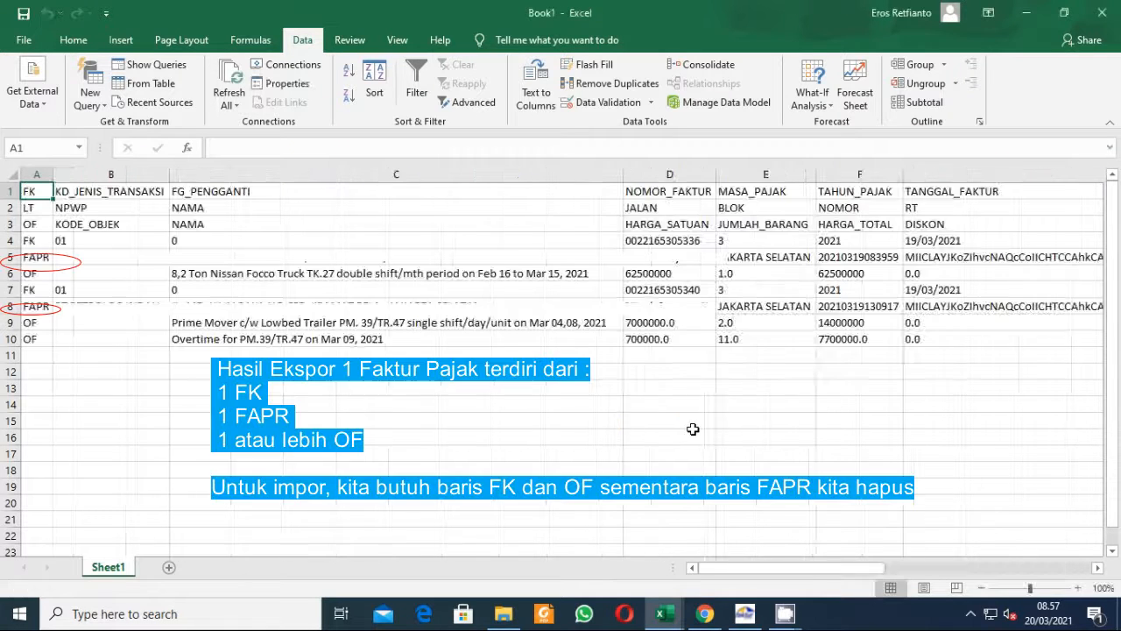
# Review the imported FK, LT, OF and FAPR rows and their column headers.
pyautogui.click(146, 210)
pyautogui.press('Up')
pyautogui.press('Right')
pyautogui.press('Right')
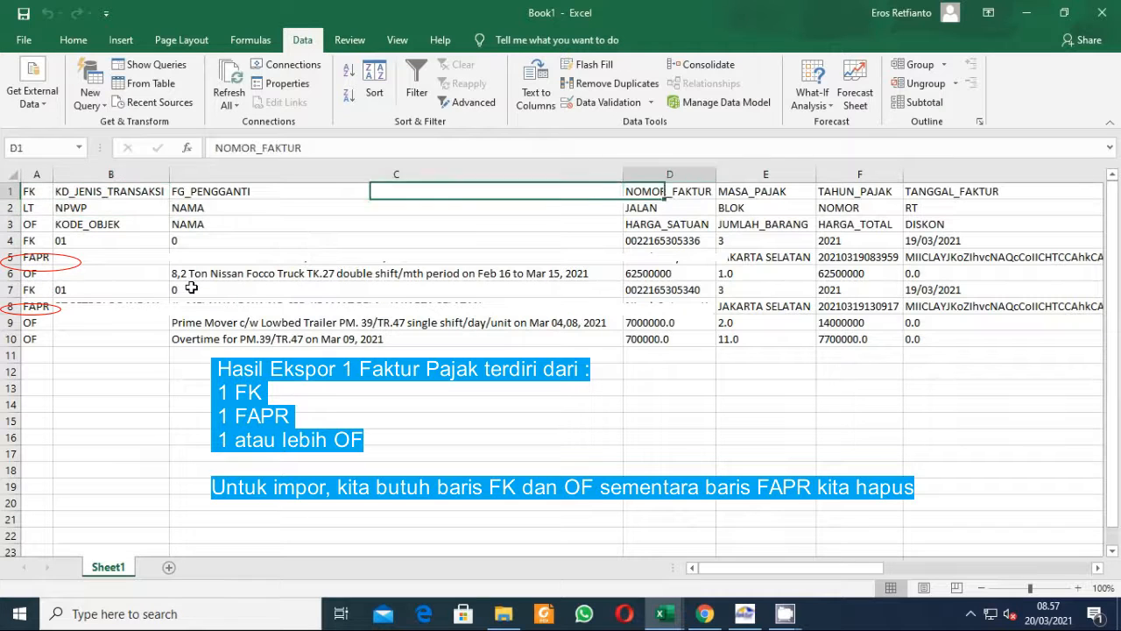
pyautogui.press('Left')
pyautogui.press('Down')
pyautogui.press('Left')
pyautogui.press('Right')
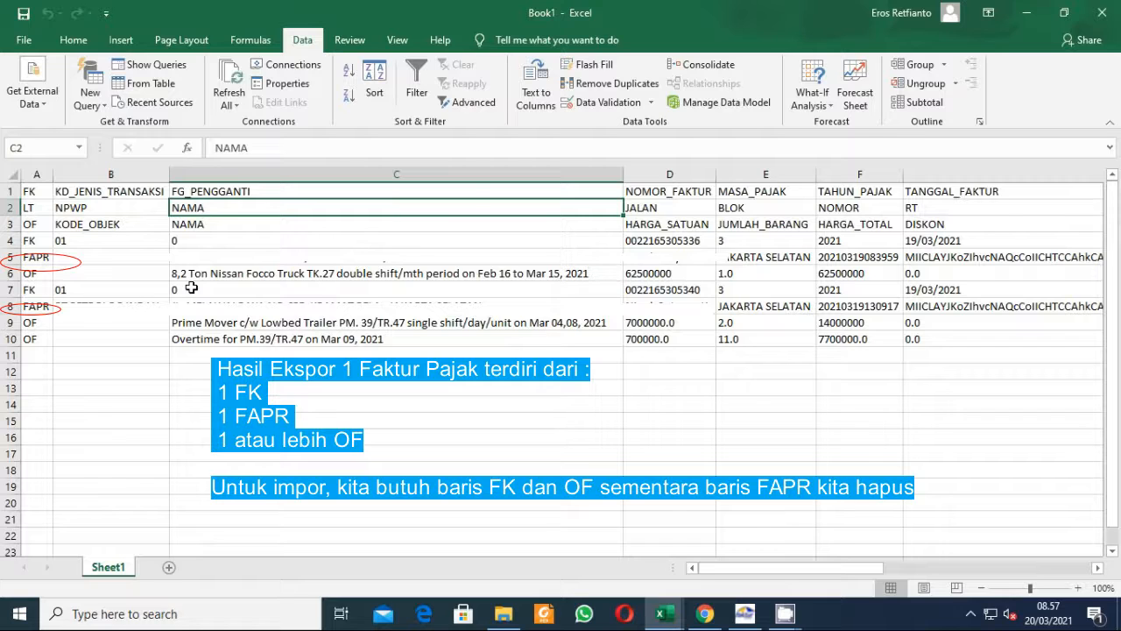
pyautogui.press('Right')
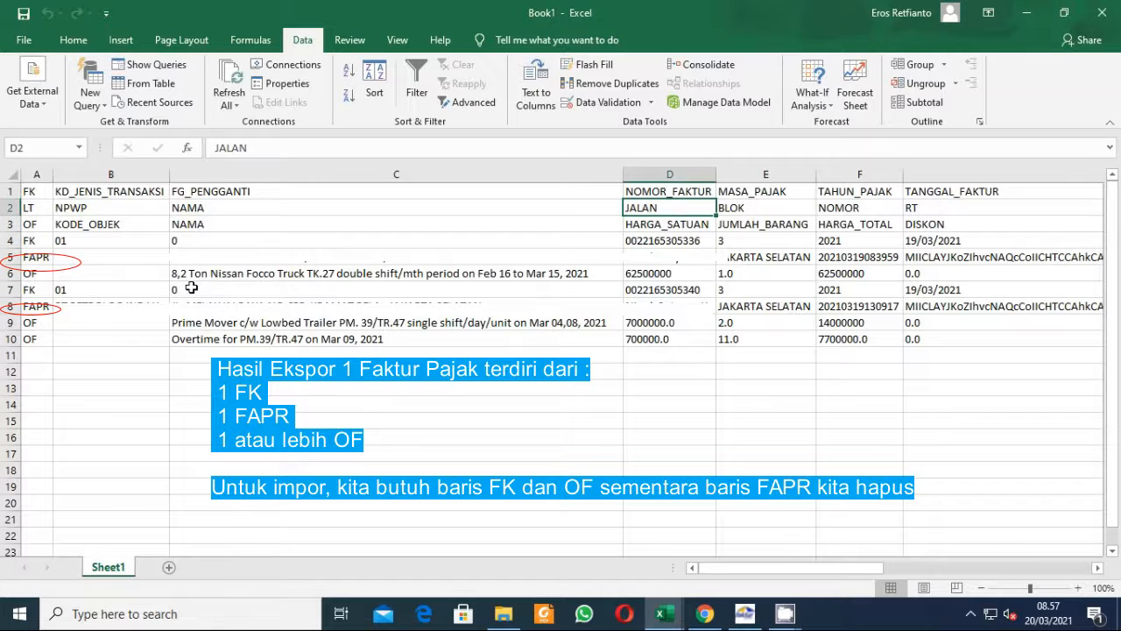
pyautogui.press('Left')
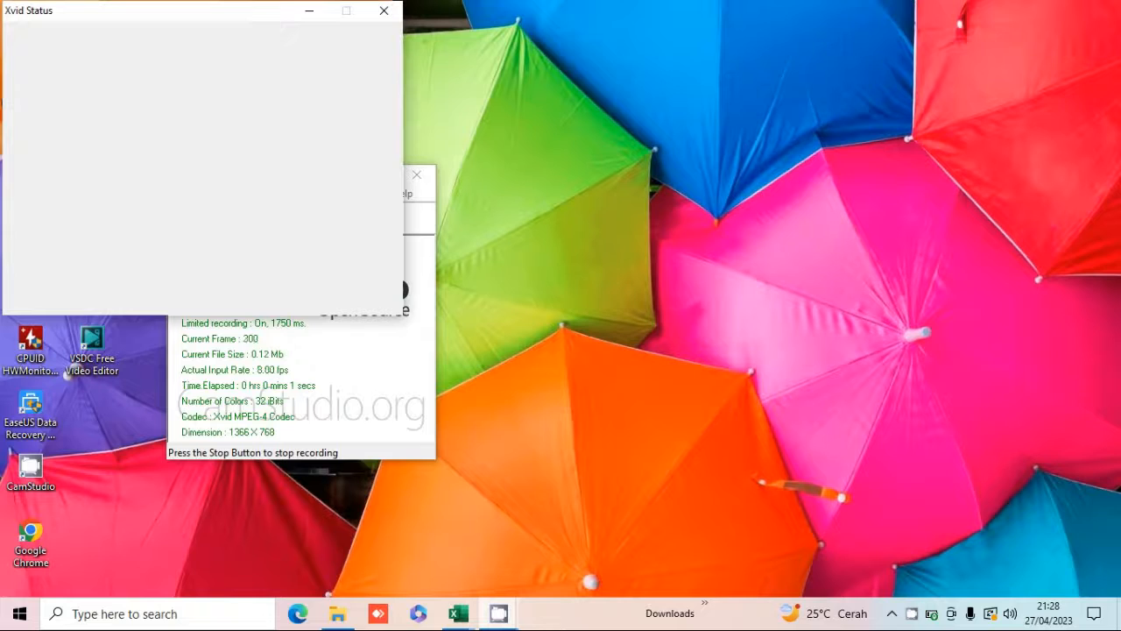
# Open the Contoh Hasil Export PK Efaktur workbook from the Dokumen folder.
pyautogui.click(346, 615)
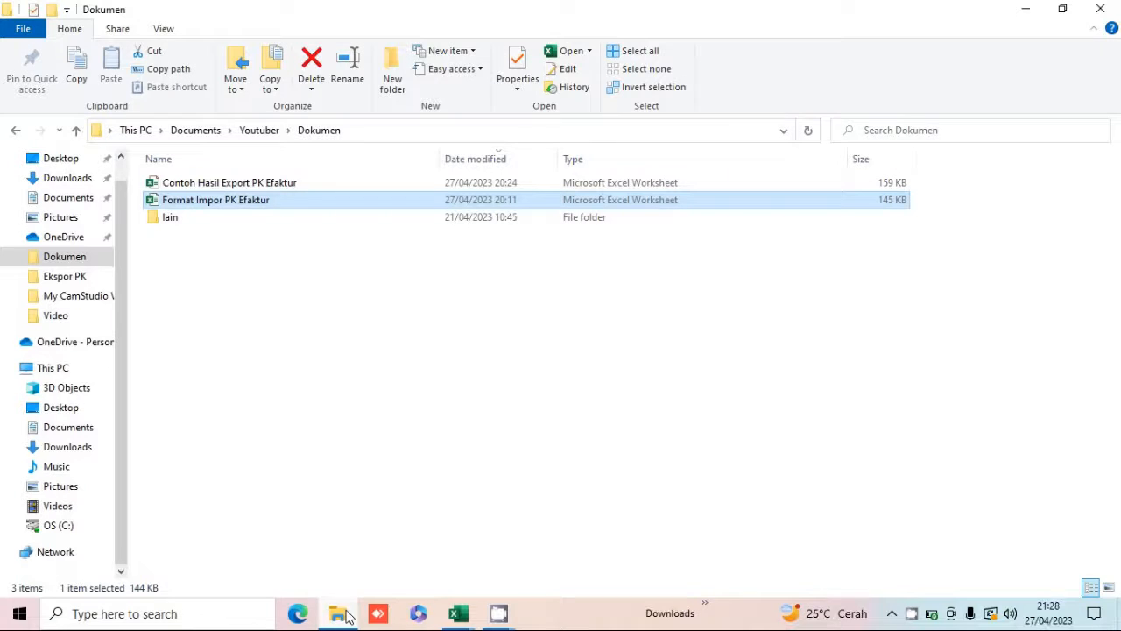
pyautogui.click(289, 184)
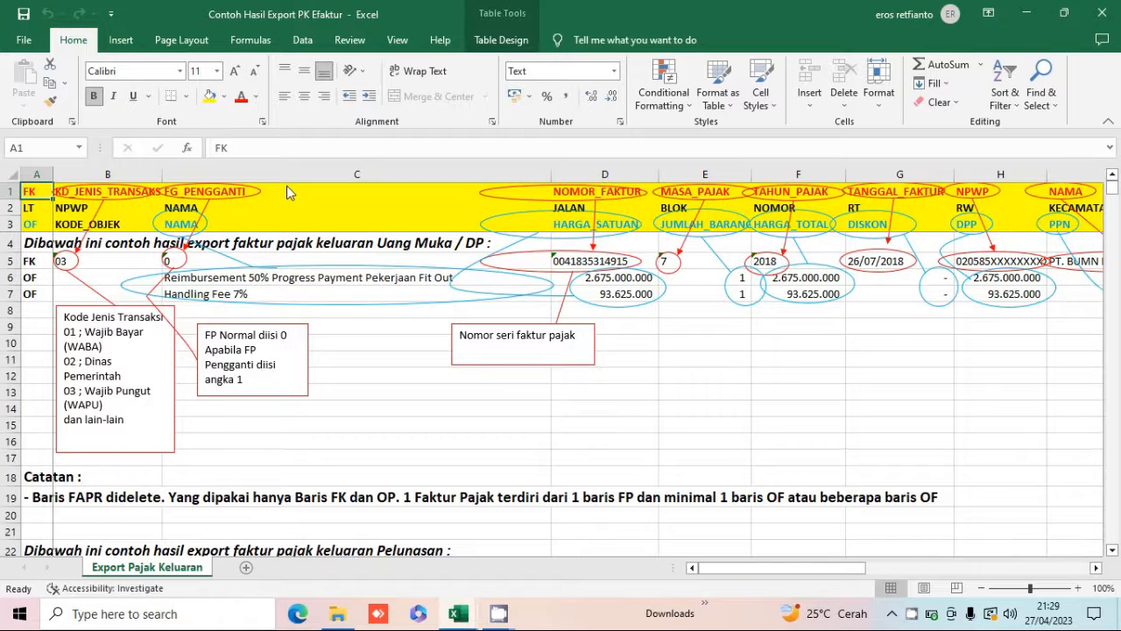
# Inspect the FK row's transaction code and replacement-invoice flag cells against the annotated column headers.
pyautogui.click(277, 242)
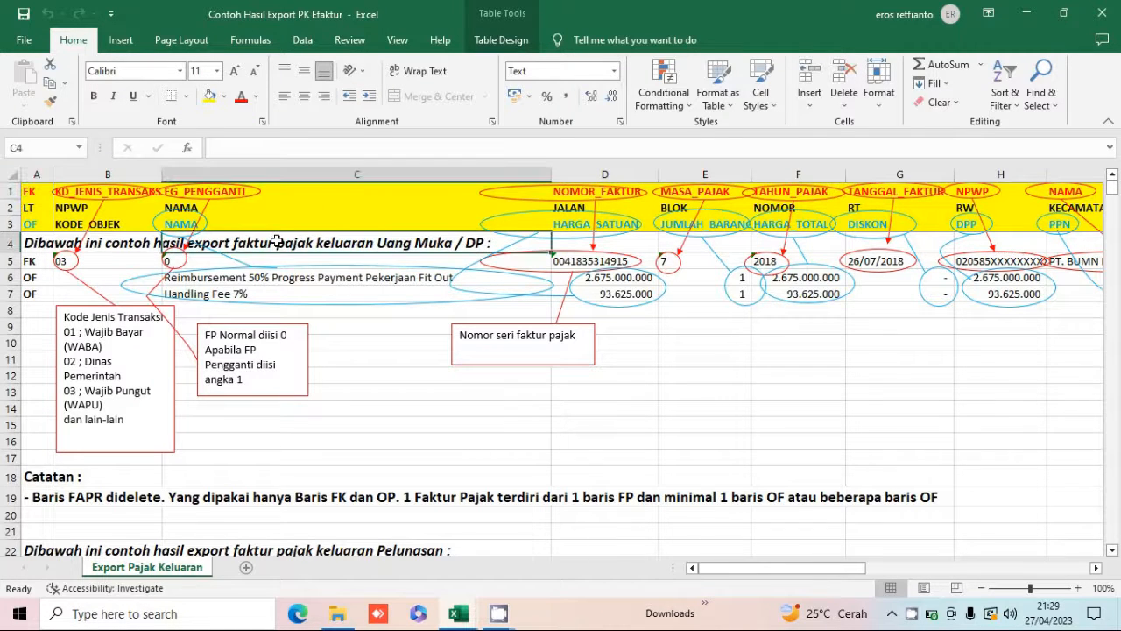
pyautogui.click(122, 256)
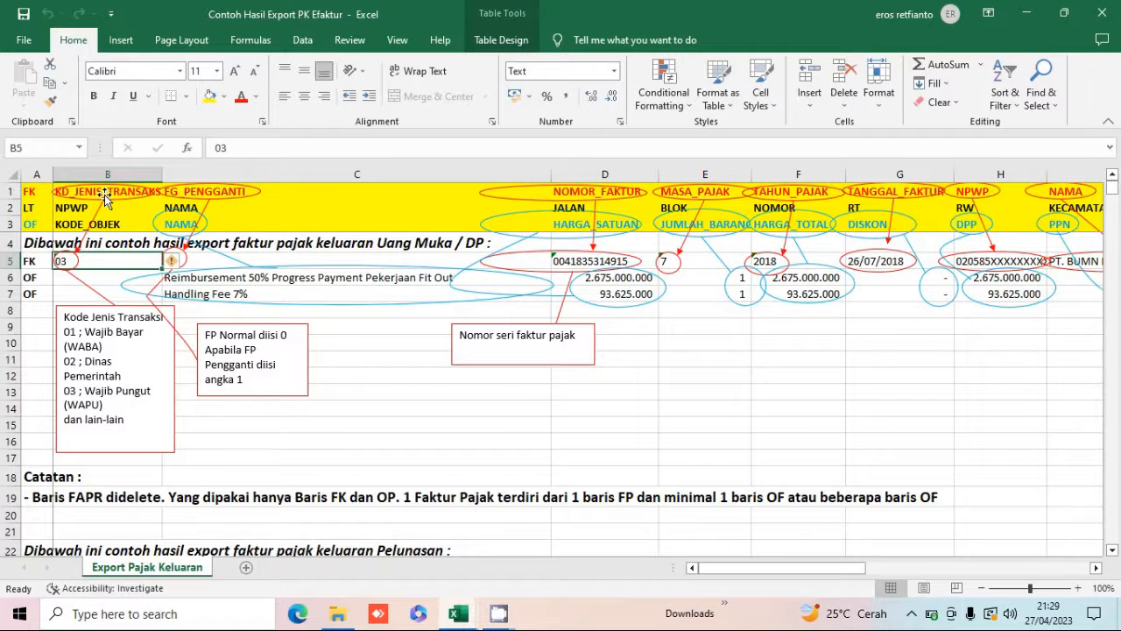
pyautogui.click(80, 223)
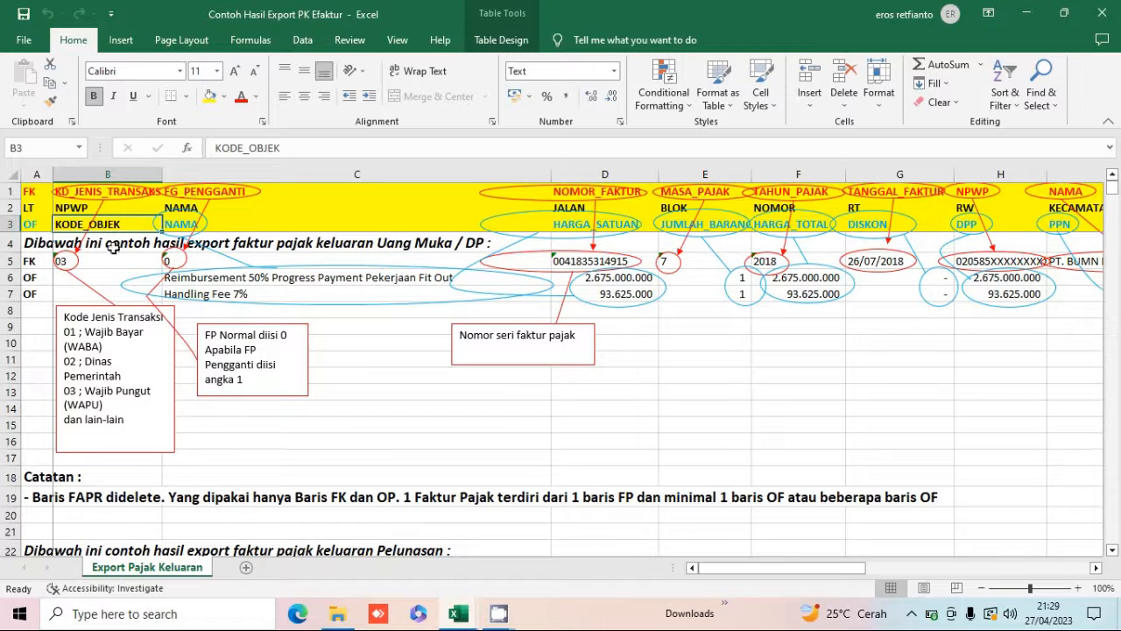
pyautogui.click(105, 256)
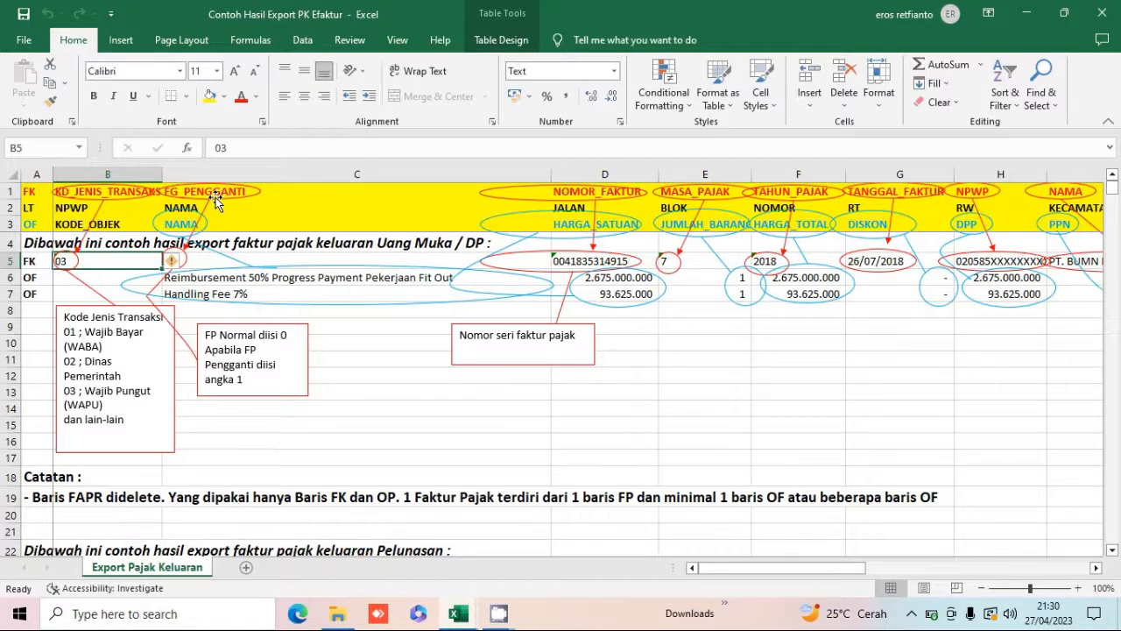
pyautogui.click(217, 260)
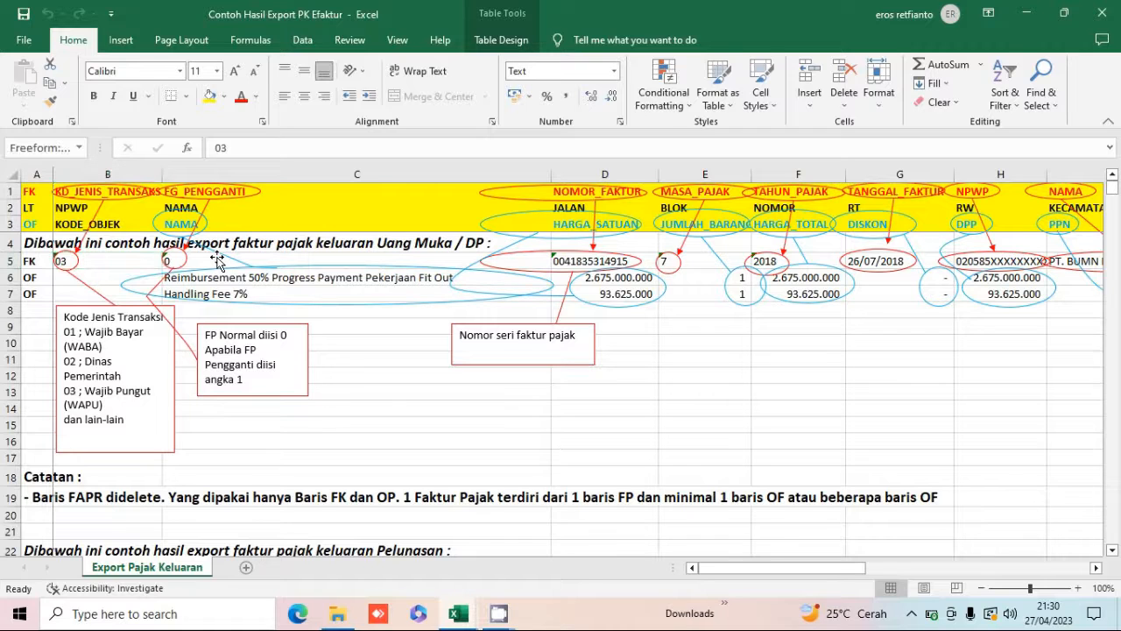
pyautogui.click(159, 265)
pyautogui.press('Right')
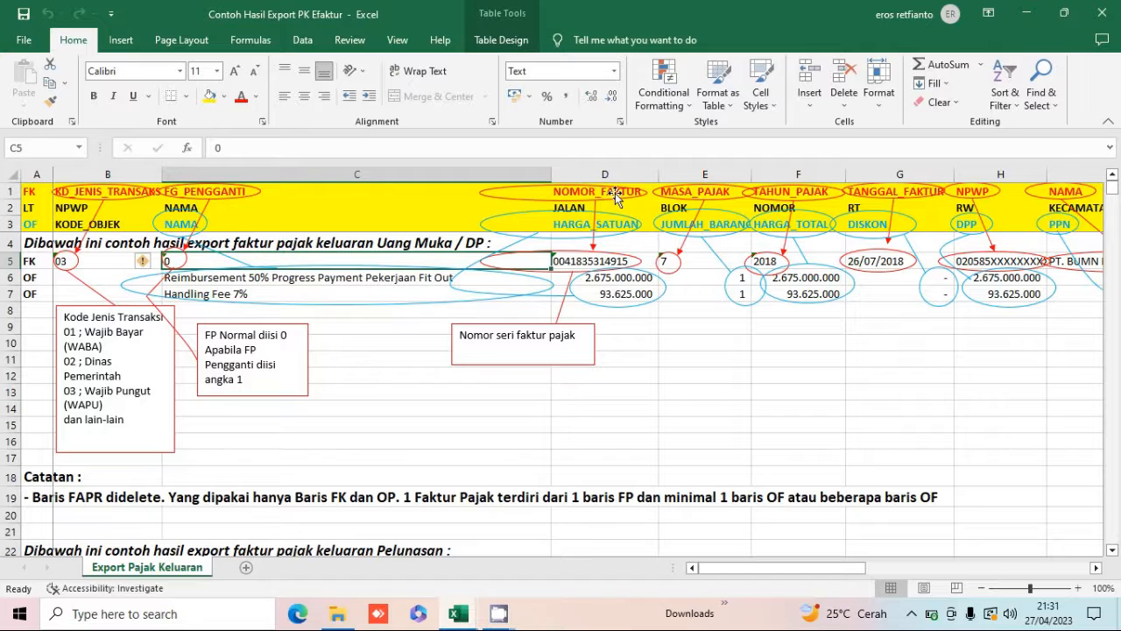
# Step through the FK row cells from NOMOR_FAKTUR to UANG_MUKA_PPN, examining each stored value.
pyautogui.click(585, 260)
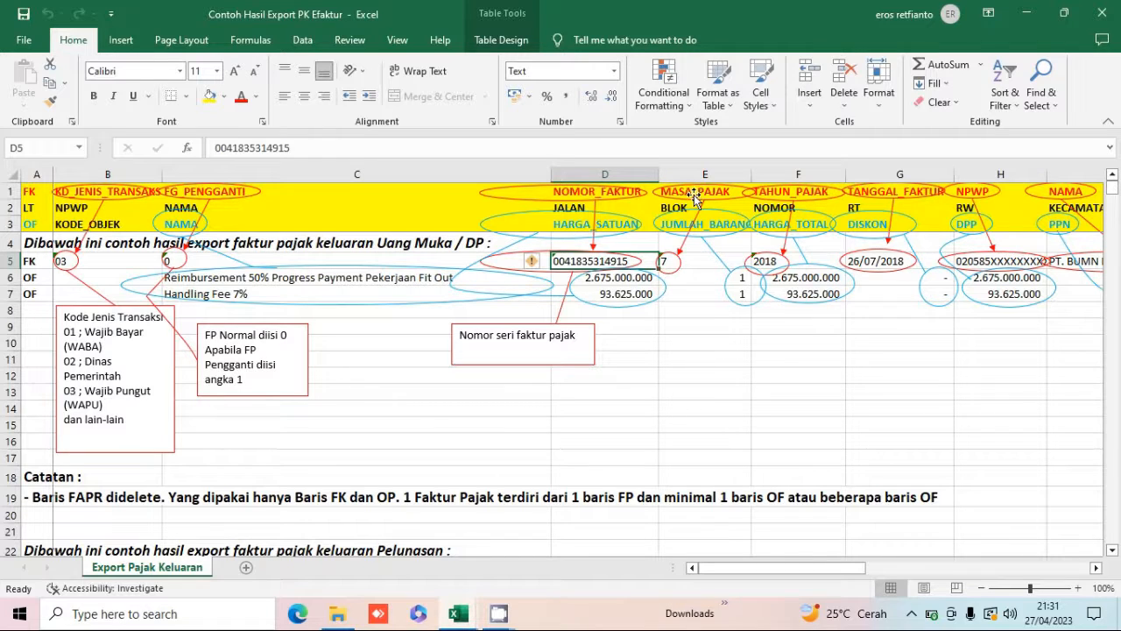
pyautogui.click(695, 263)
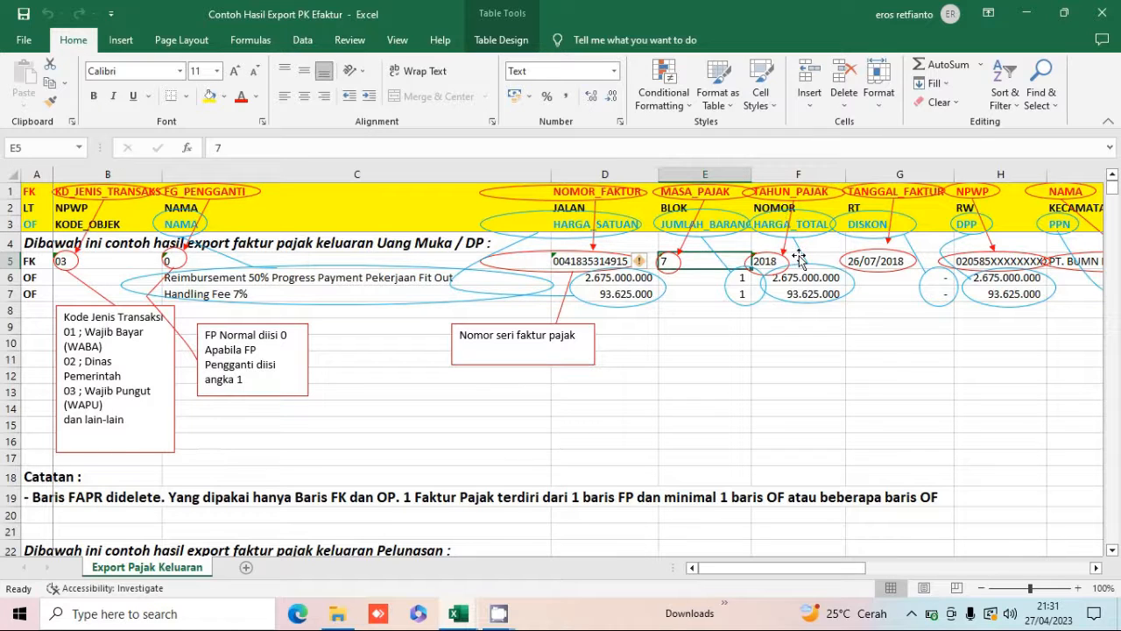
pyautogui.click(897, 259)
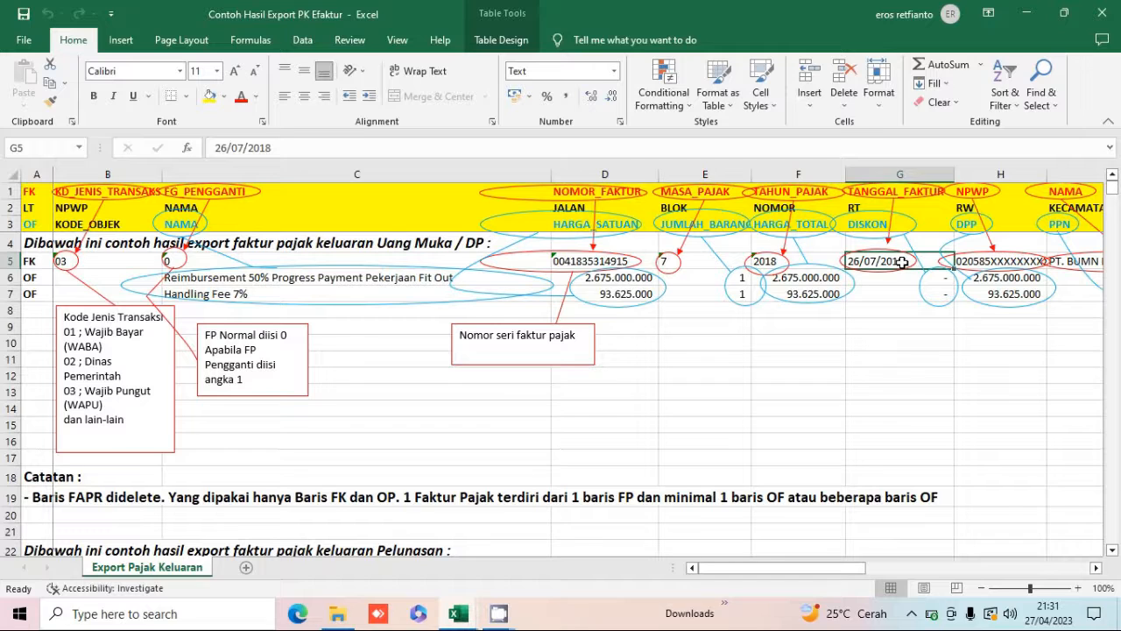
pyautogui.press('Right')
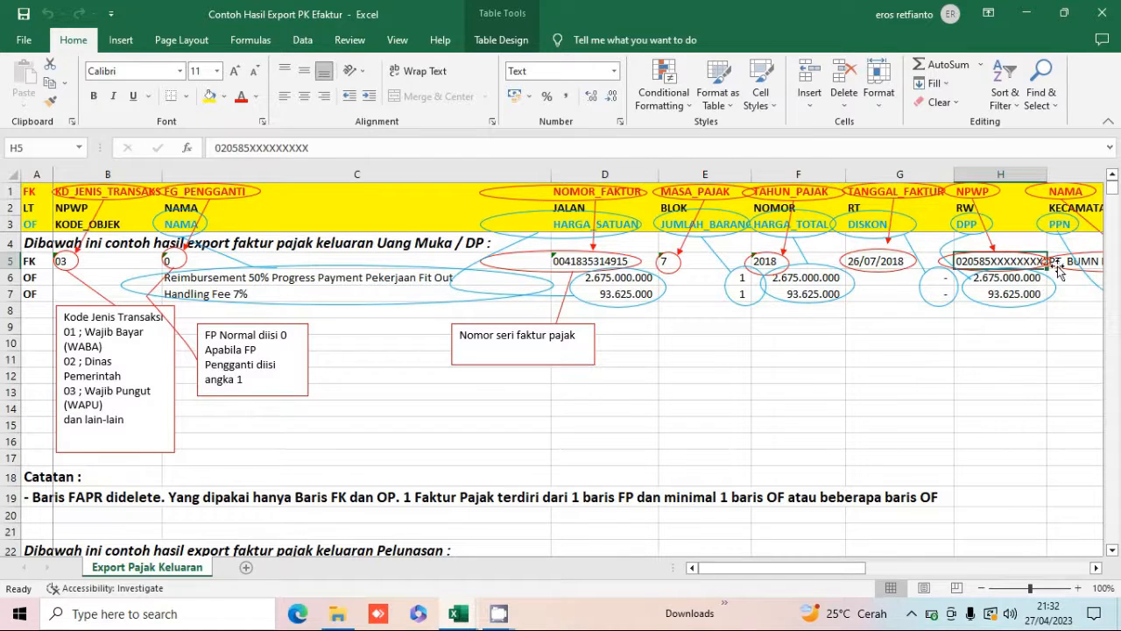
pyautogui.press('Right')
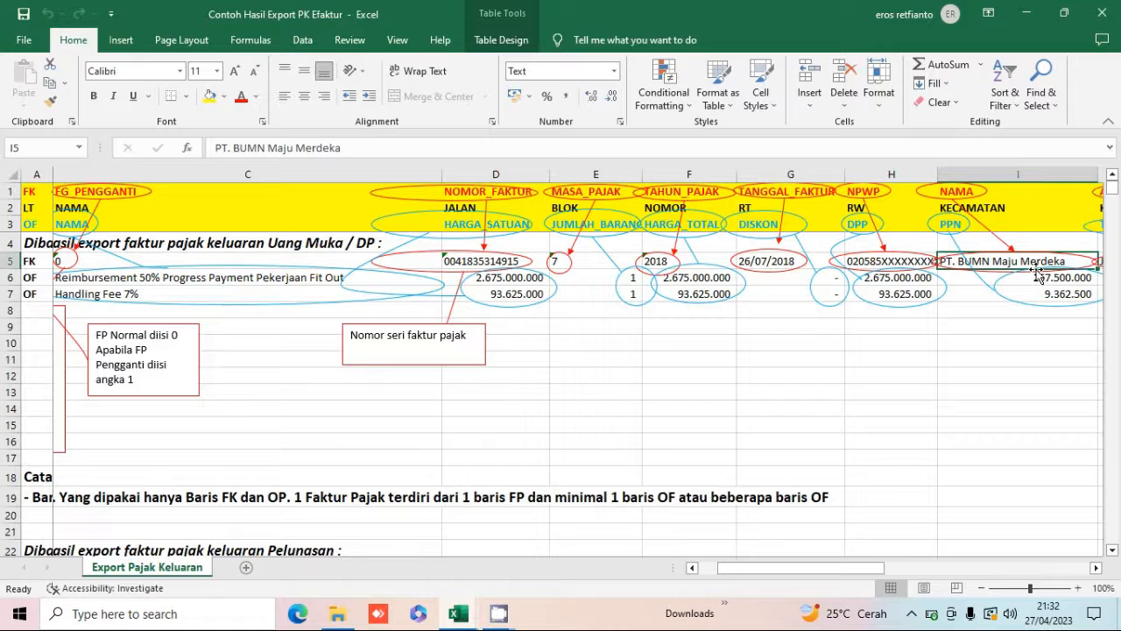
pyautogui.press('Right')
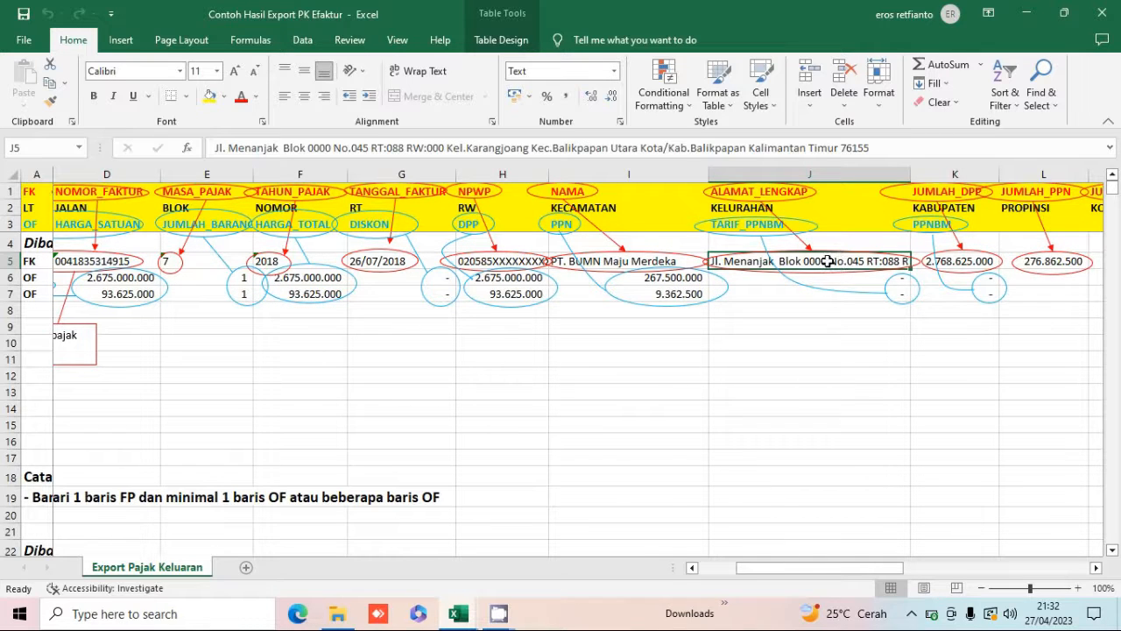
pyautogui.press('Right')
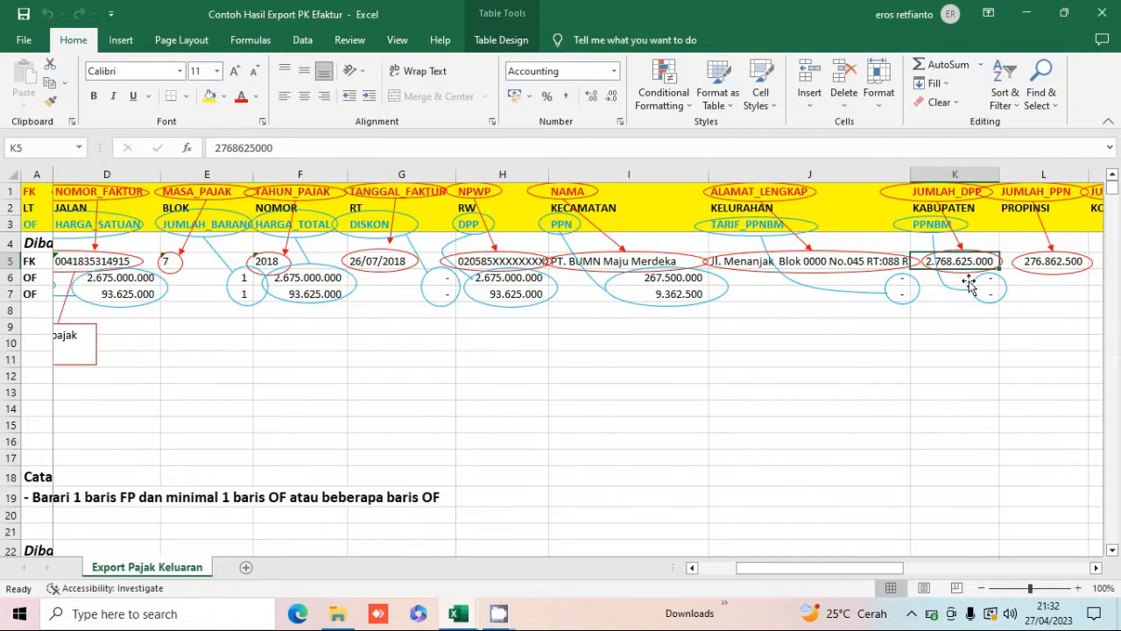
pyautogui.click(1047, 260)
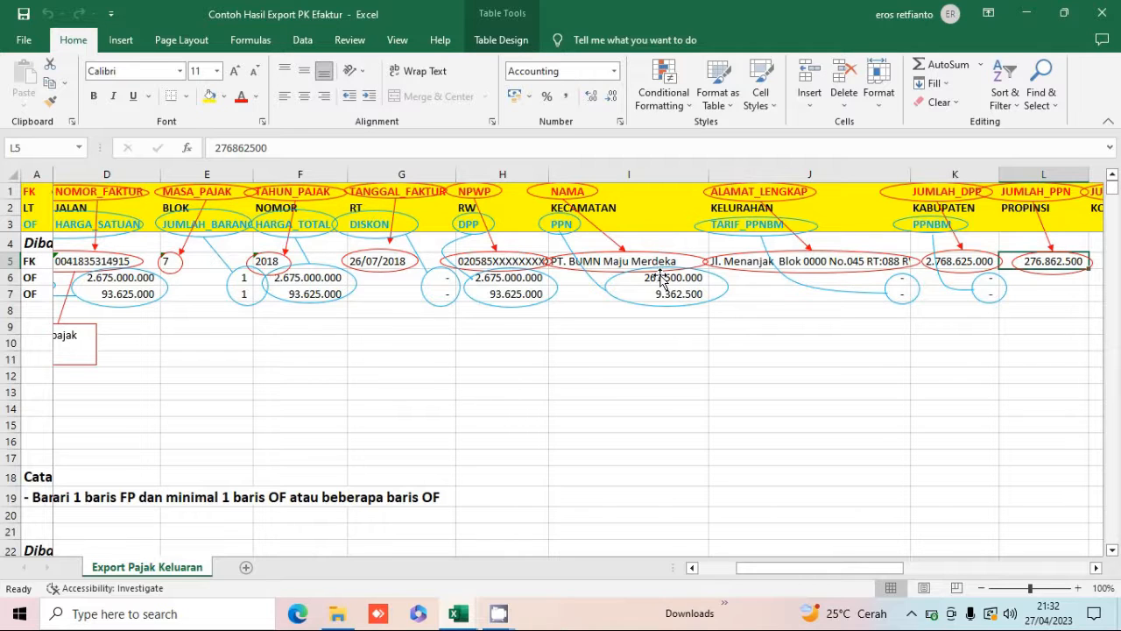
pyautogui.press('Right')
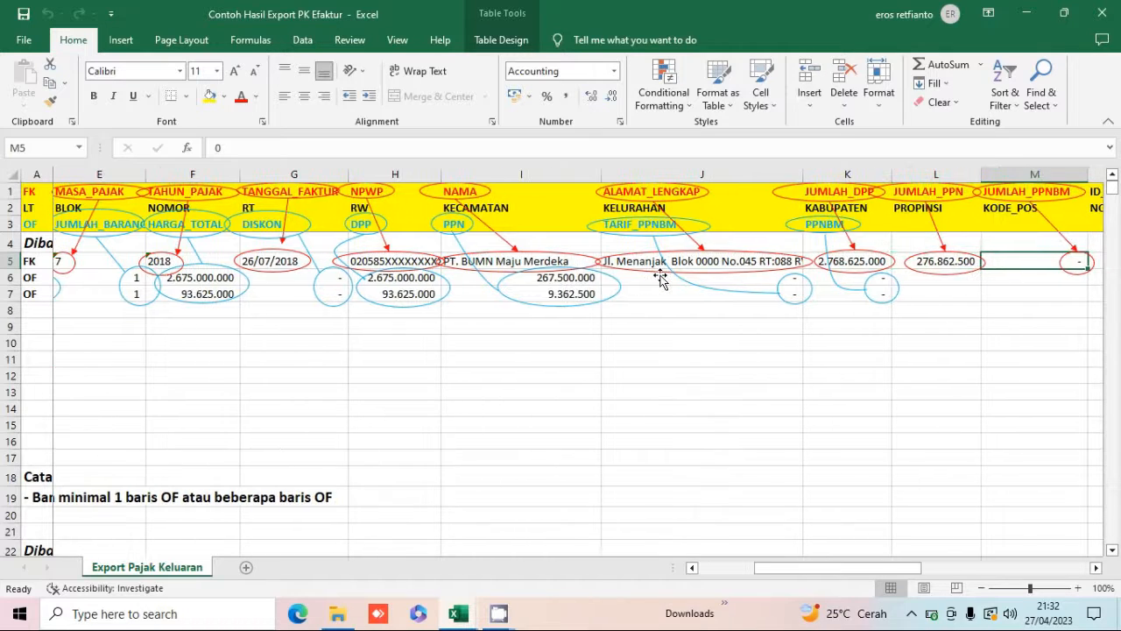
pyautogui.hscroll(2, 661, 278)
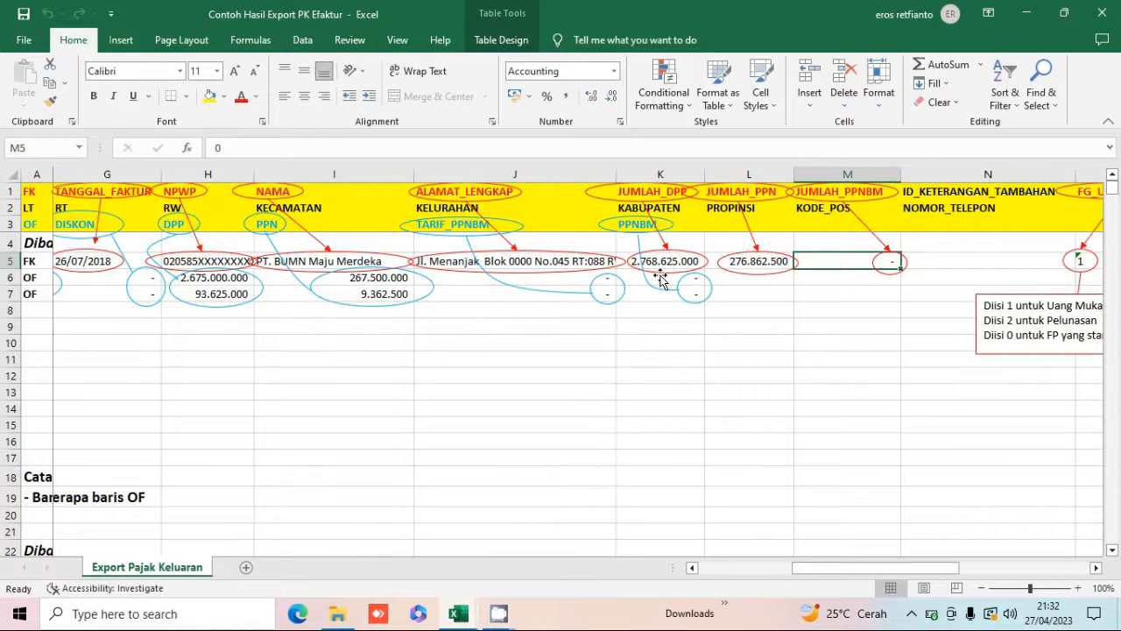
pyautogui.press('Right')
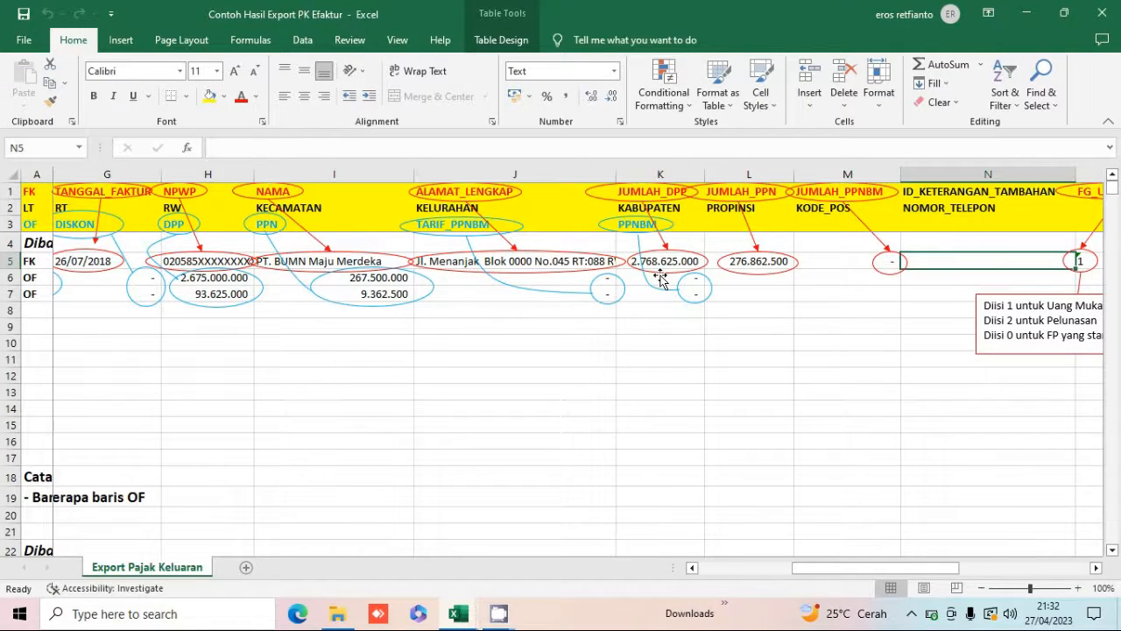
pyautogui.press('Right')
pyautogui.press('Right')
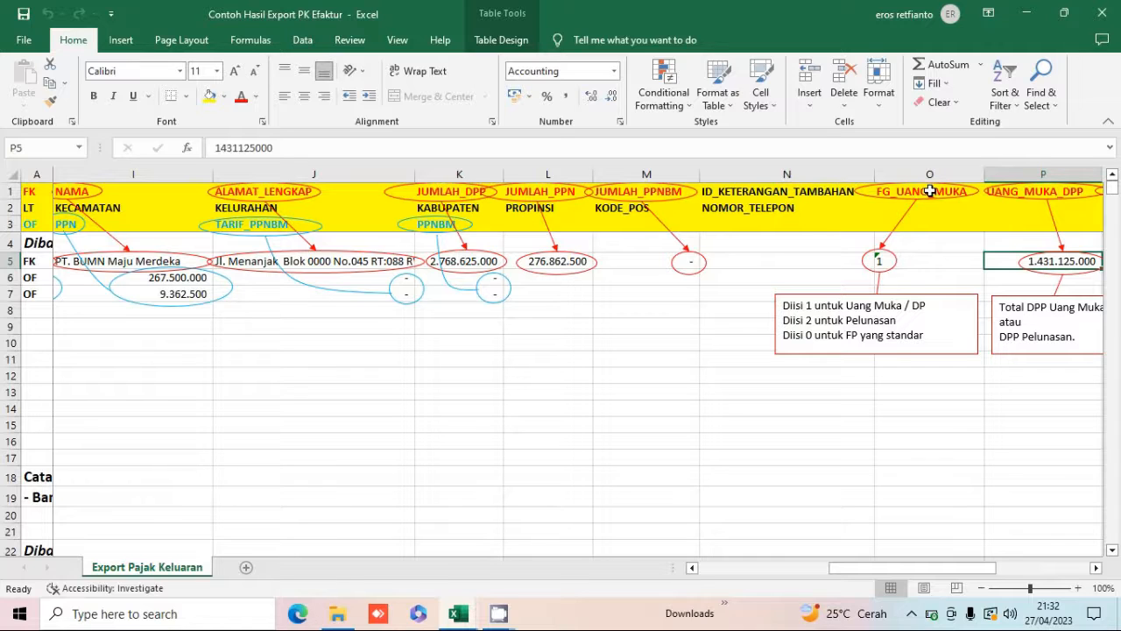
pyautogui.click(924, 263)
pyautogui.press('Right')
pyautogui.press('Left')
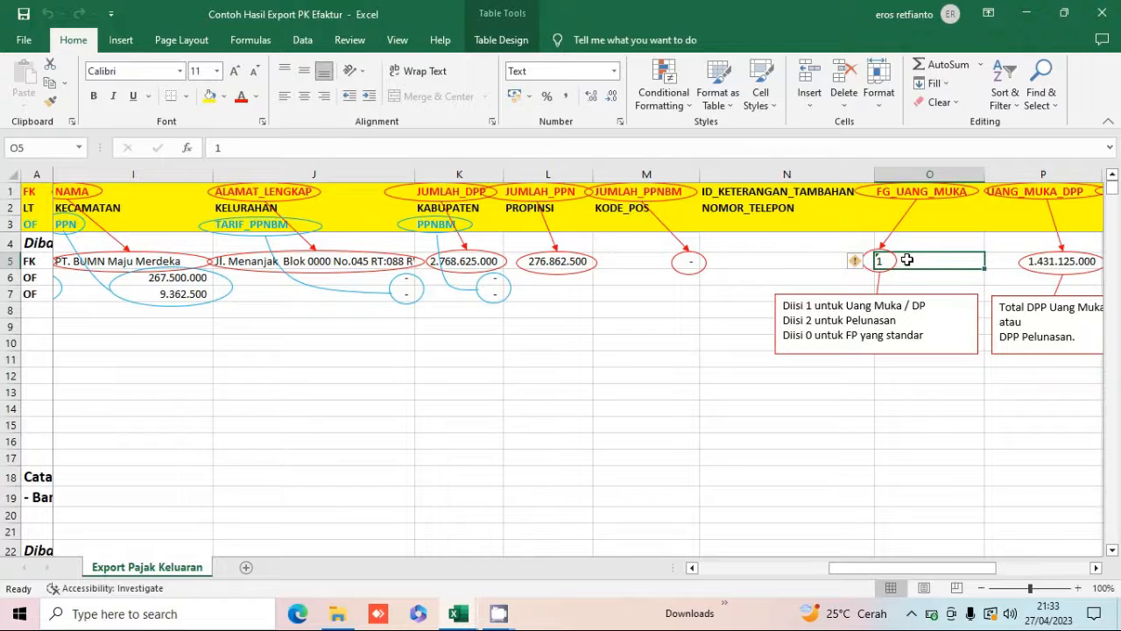
pyautogui.press('Right')
pyautogui.press('Right')
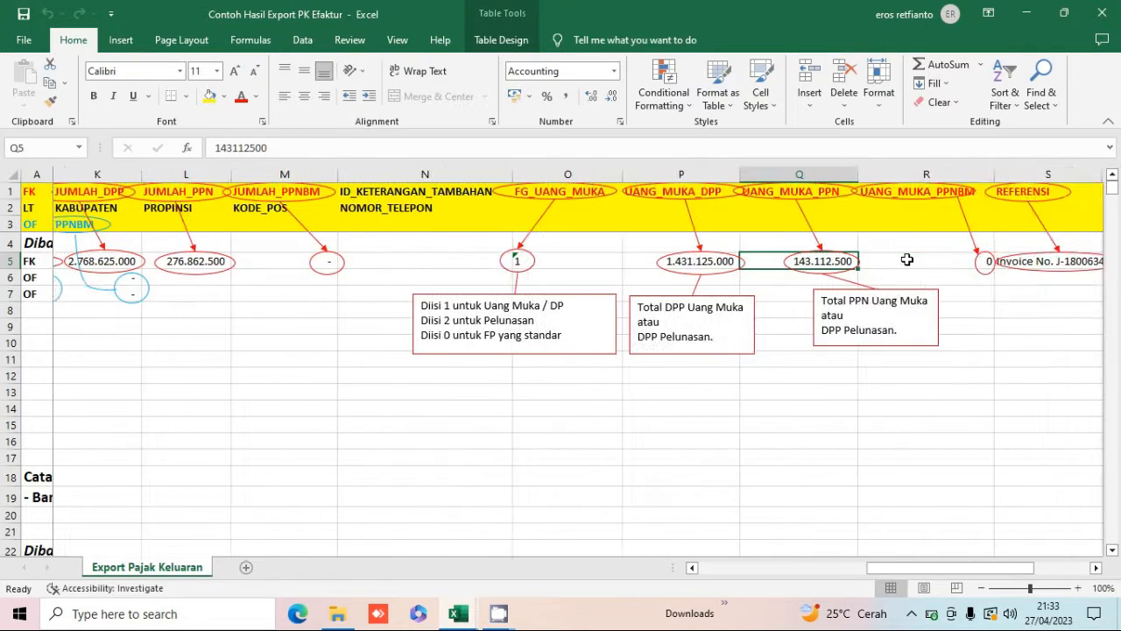
pyautogui.press('Left')
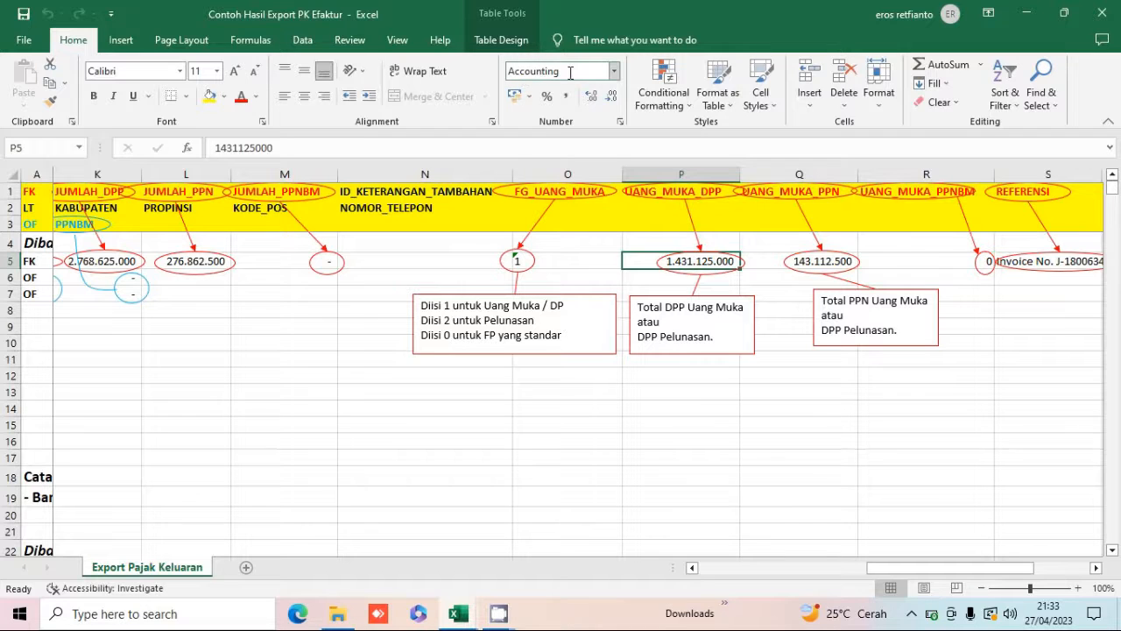
# Switch the UANG_MUKA_DPP cell of the FK row to Text format, then back to comma style.
pyautogui.rightClick(645, 262)
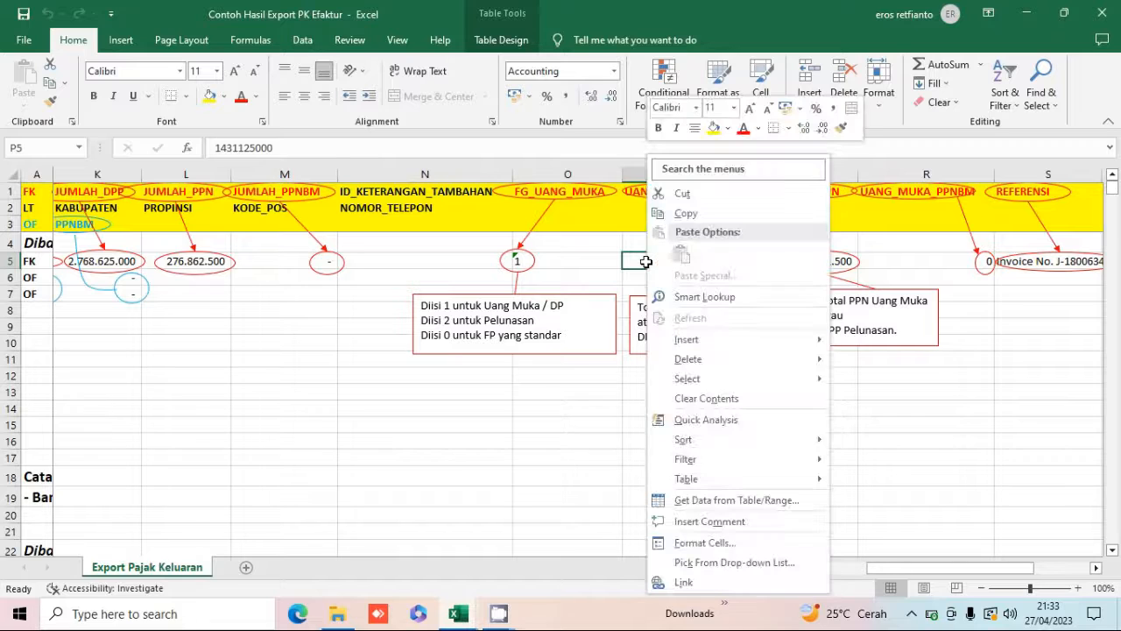
pyautogui.click(612, 74)
pyautogui.click(614, 72)
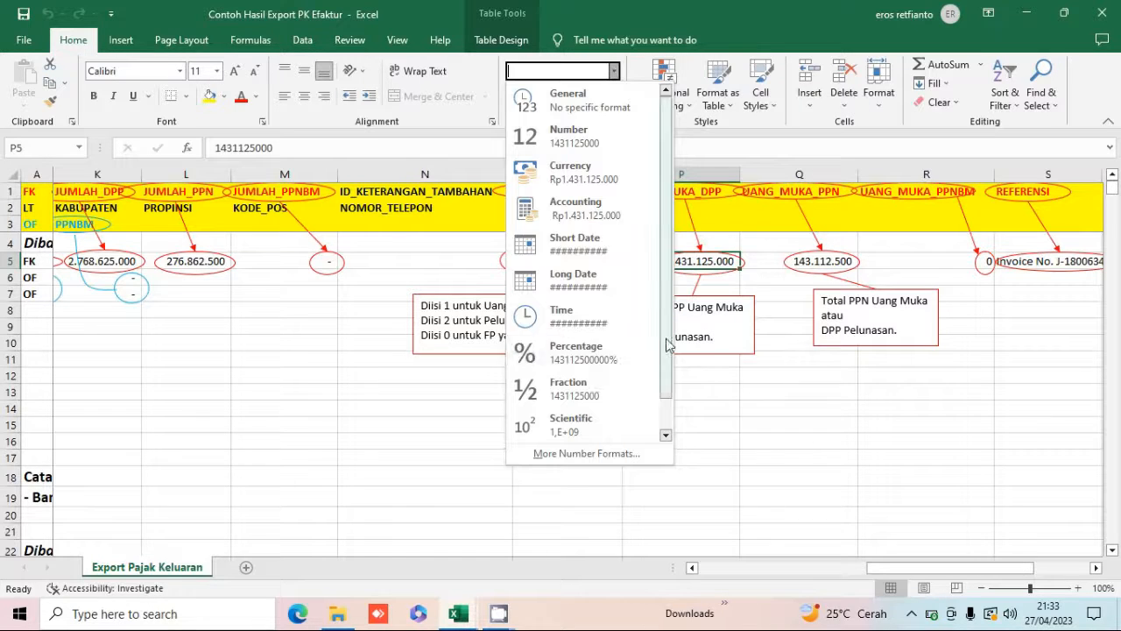
pyautogui.moveTo(669, 351); pyautogui.dragTo(669, 386)
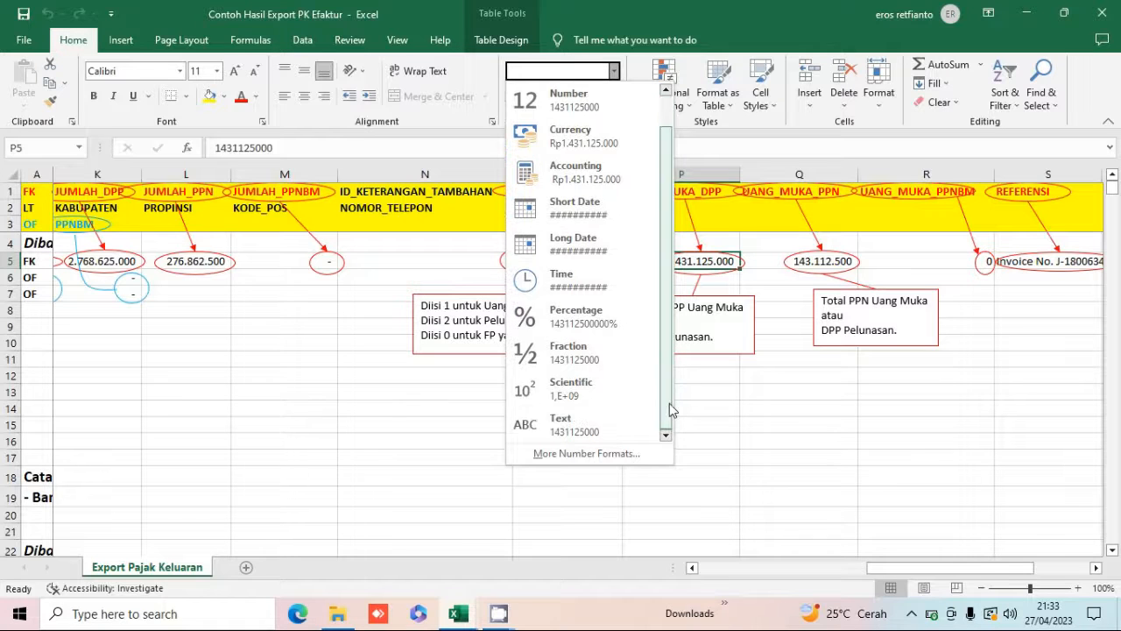
pyautogui.click(592, 424)
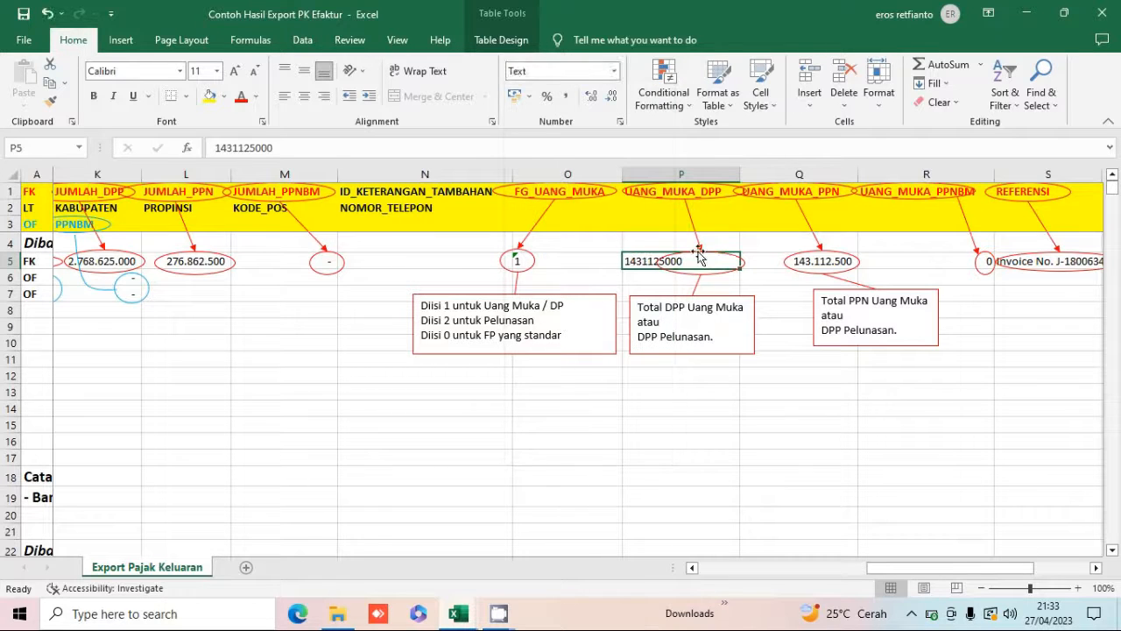
pyautogui.click(566, 98)
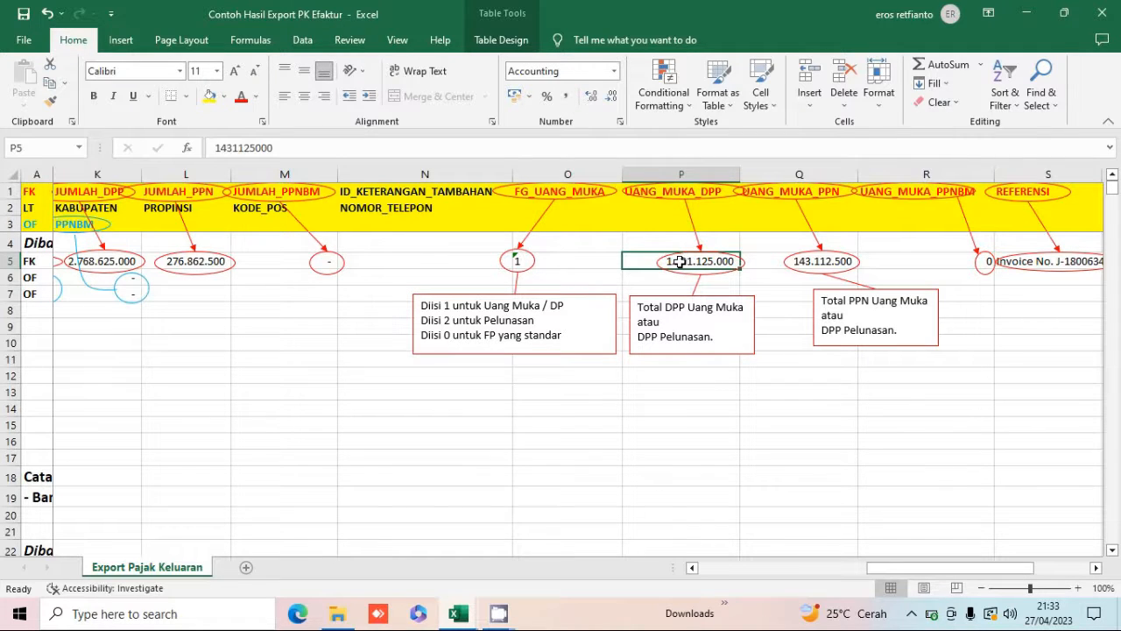
# Examine the remaining FK row cells through REFERENSI and KODE_DOKUMEN_PENDUKUNG, then return to the sheet's start.
pyautogui.click(764, 267)
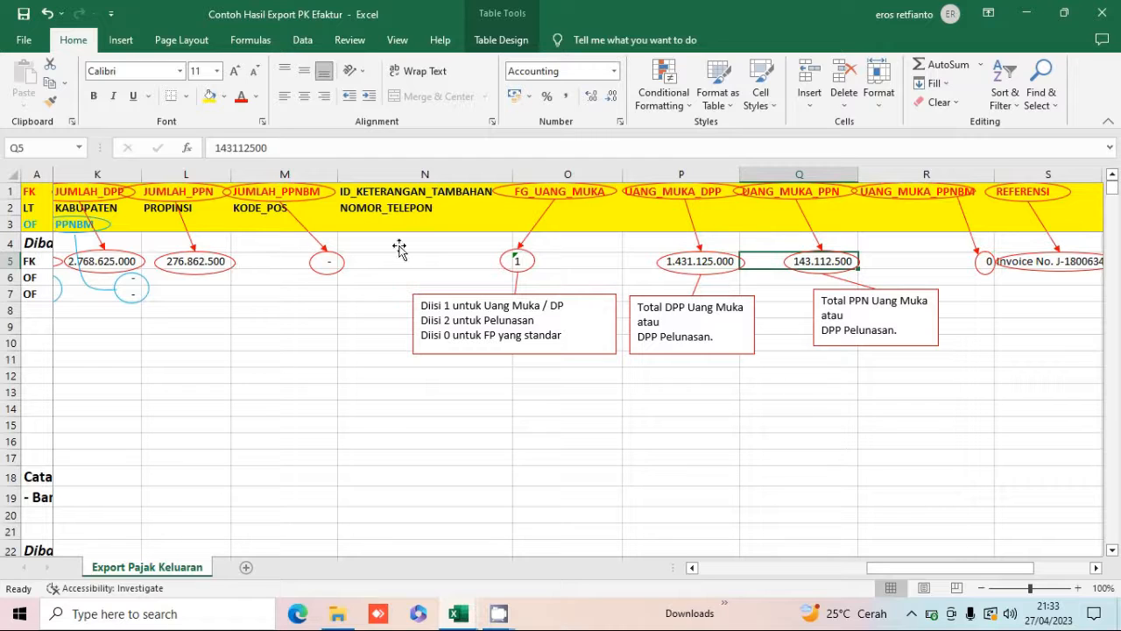
pyautogui.click(905, 261)
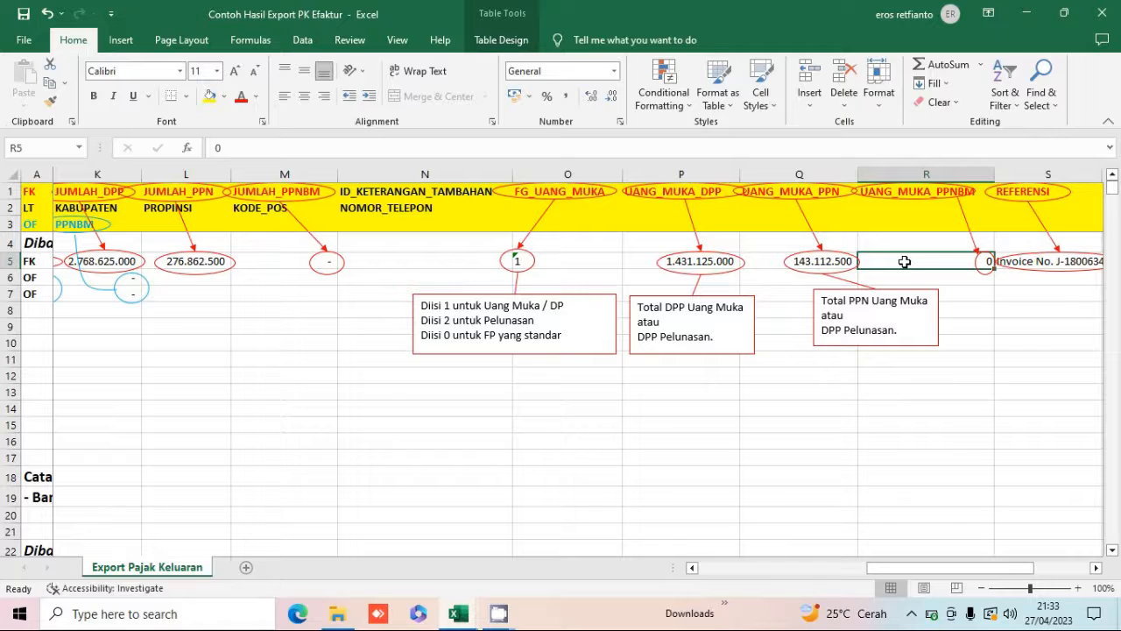
pyautogui.press('Right')
pyautogui.hscroll(2, 904, 261)
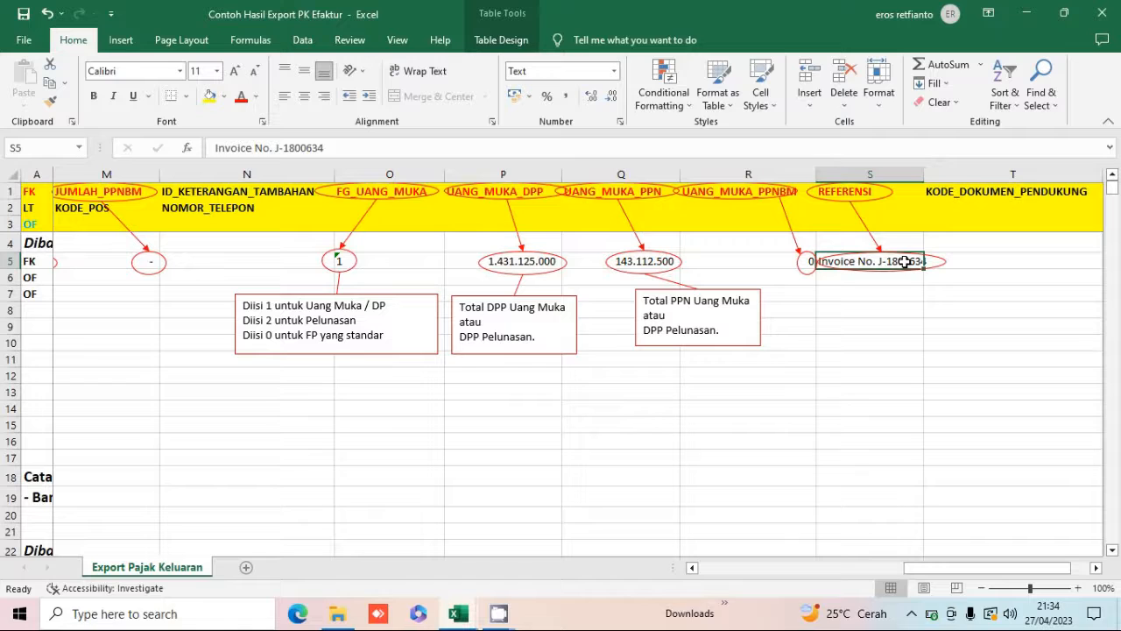
pyautogui.press('Right')
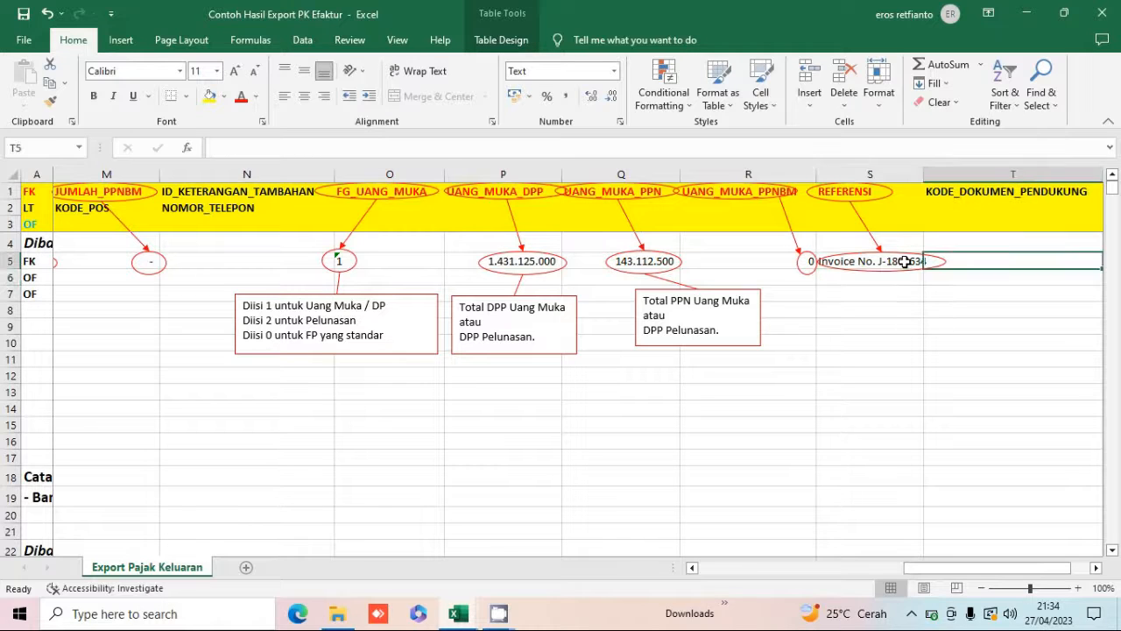
pyautogui.press('Down')
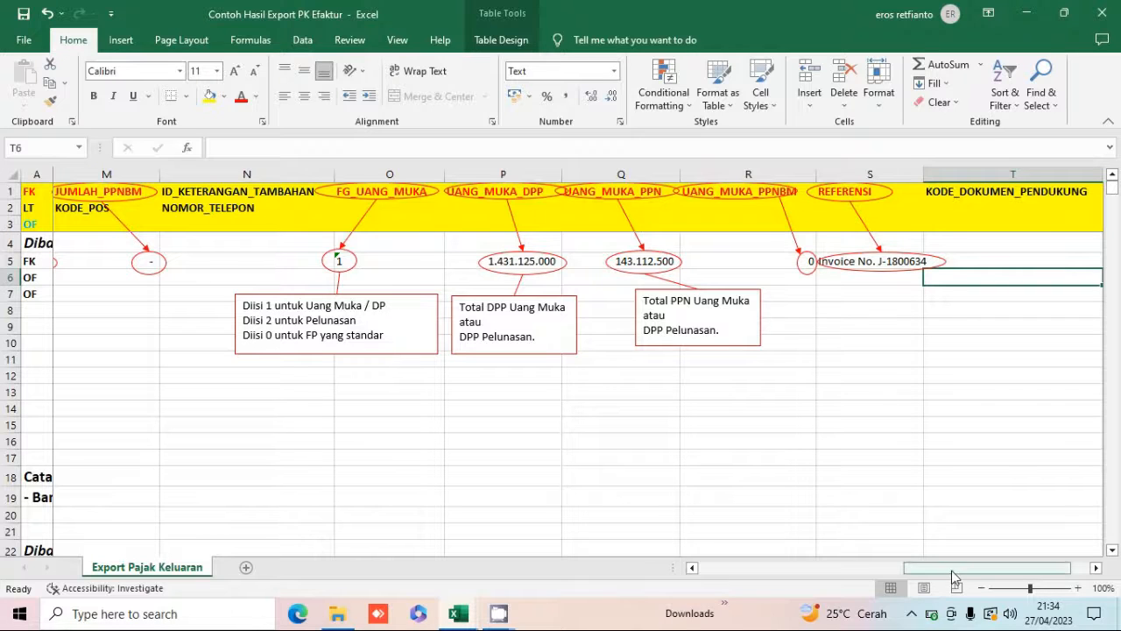
pyautogui.moveTo(952, 575); pyautogui.dragTo(734, 572)
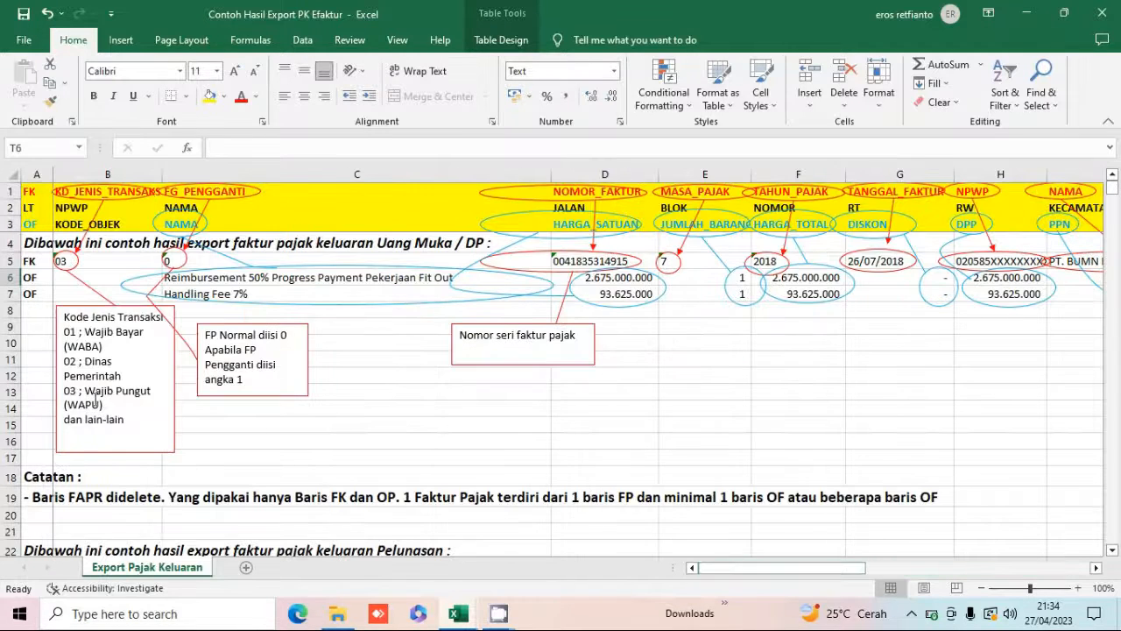
# Examine the first OF row's item name, unit price and quantity cells.
pyautogui.click(31, 278)
pyautogui.press('Right')
pyautogui.press('Right')
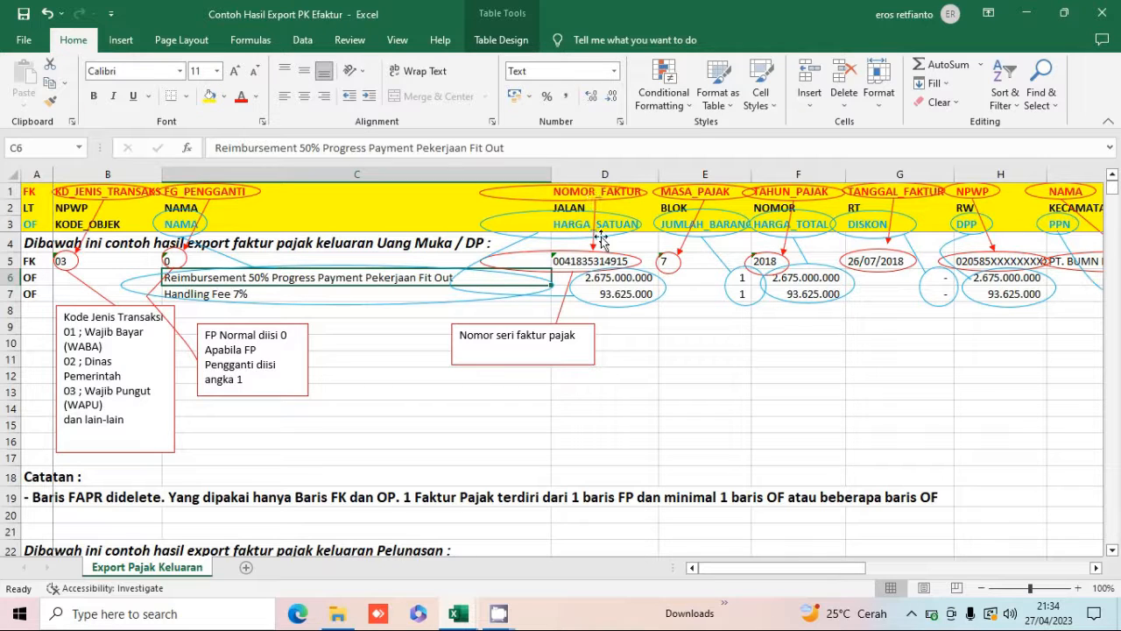
pyautogui.click(594, 278)
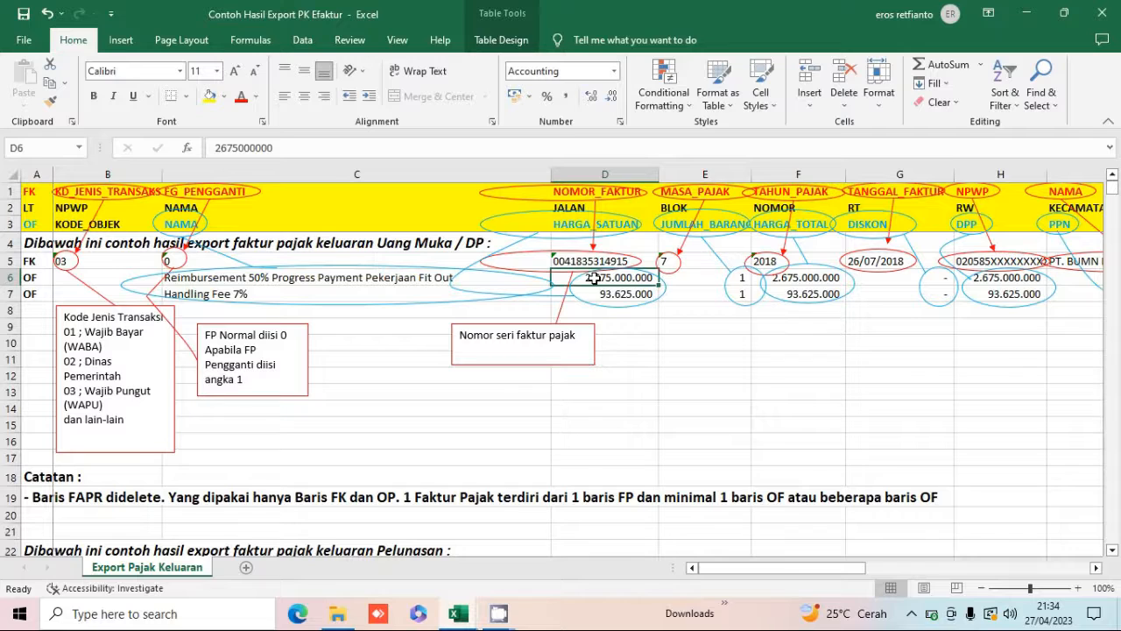
pyautogui.press('Right')
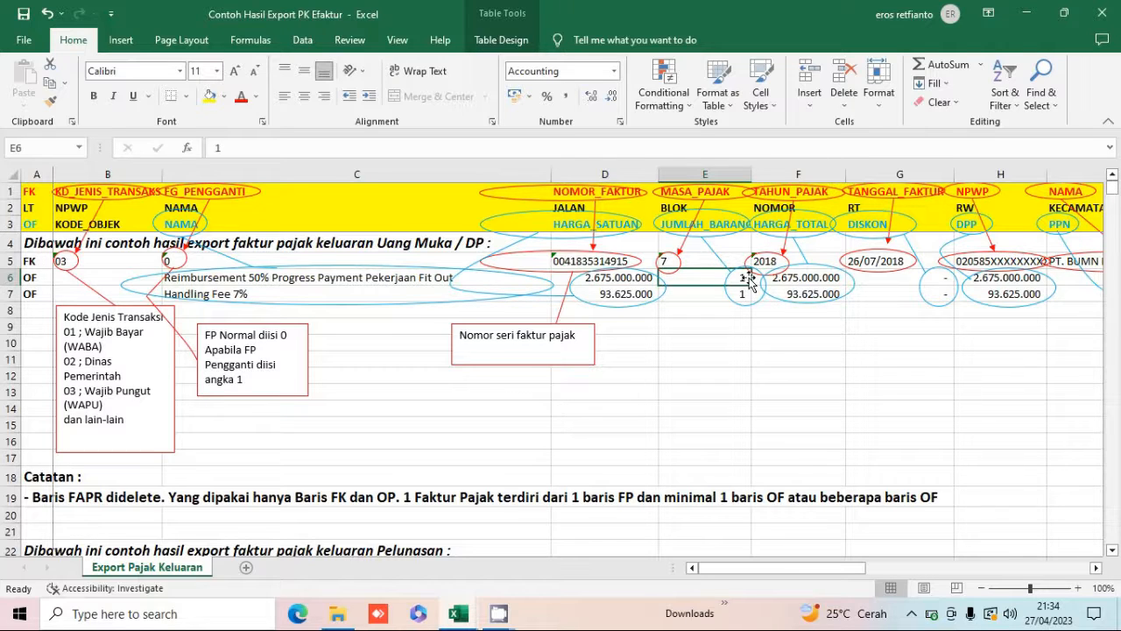
# Enter a formula in the first OF row's HARGA_TOTAL cell multiplying its unit price by its quantity.
pyautogui.press('Right')
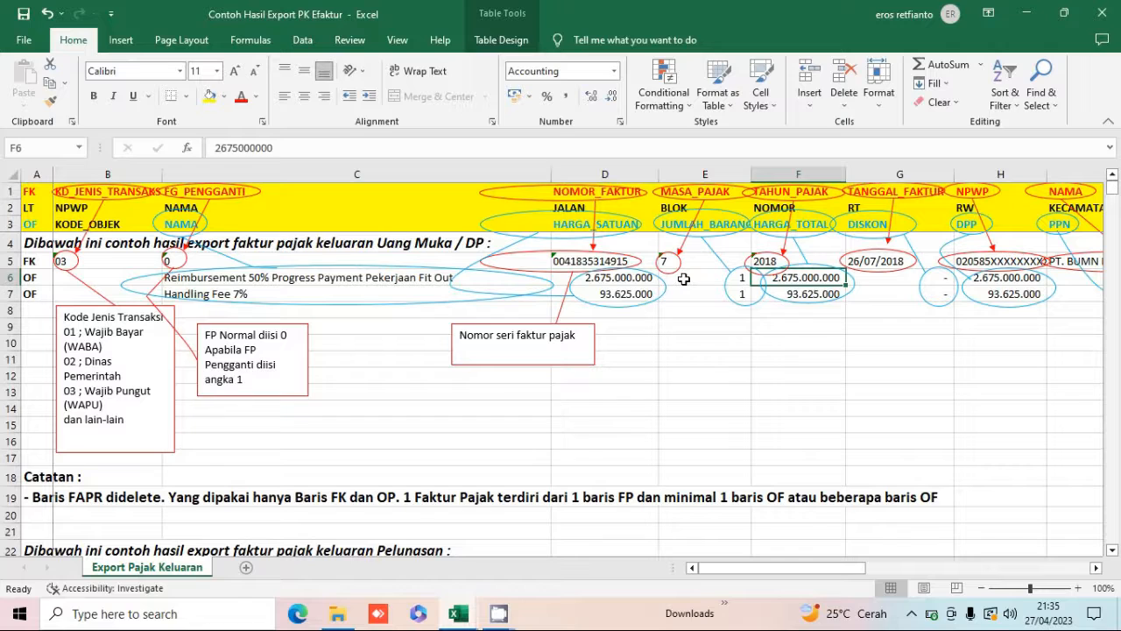
pyautogui.press('Left')
pyautogui.press('Left')
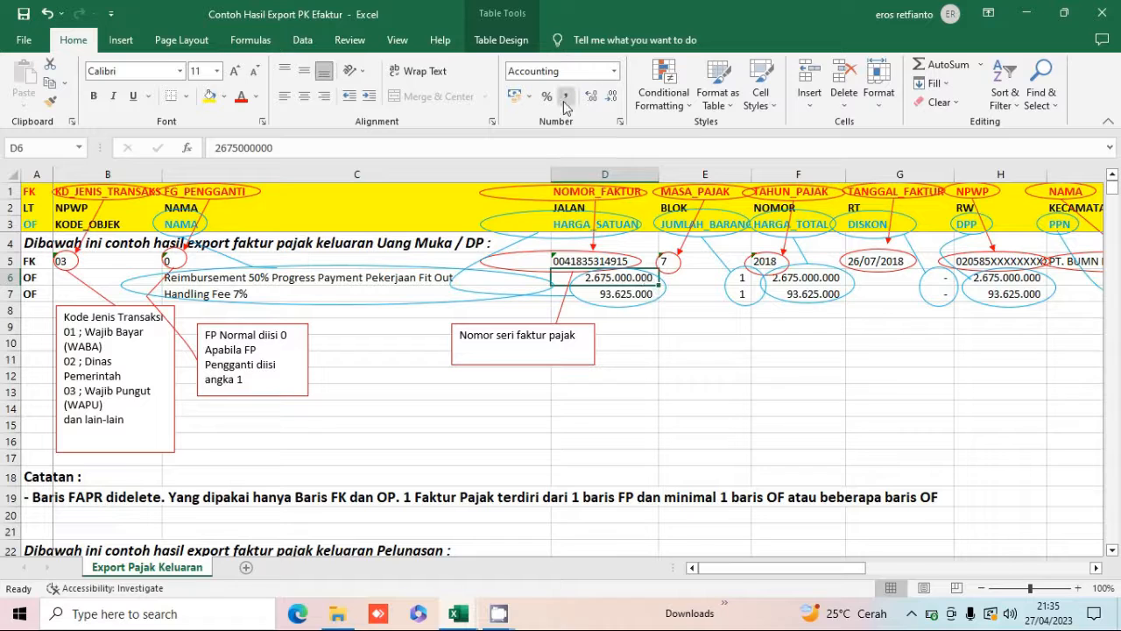
pyautogui.press('Right')
pyautogui.press('Right')
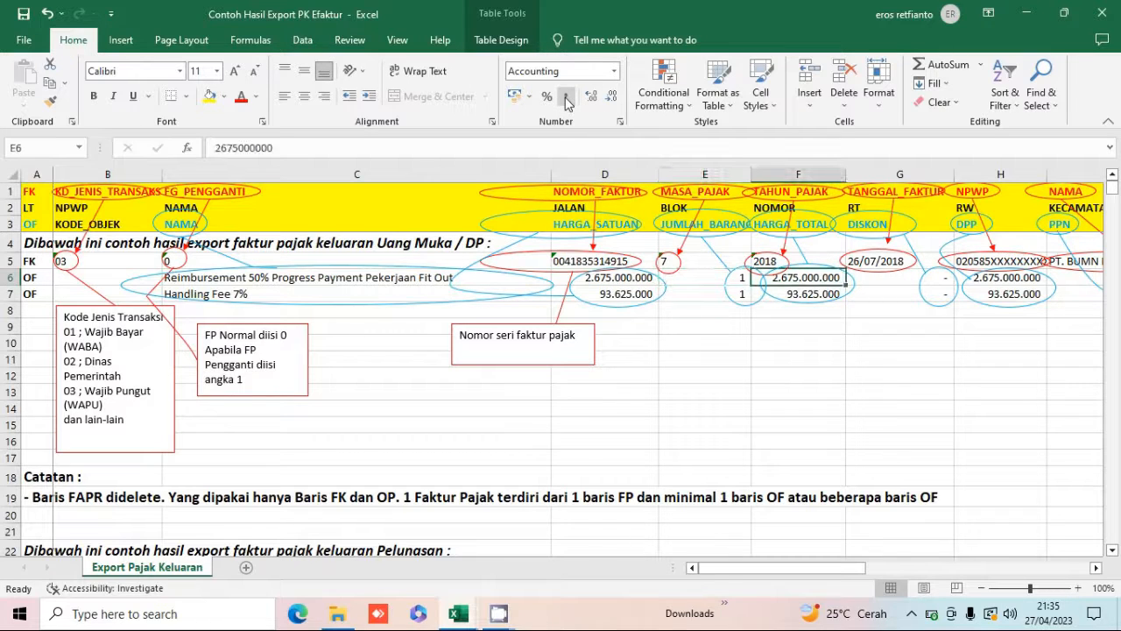
pyautogui.write('=')
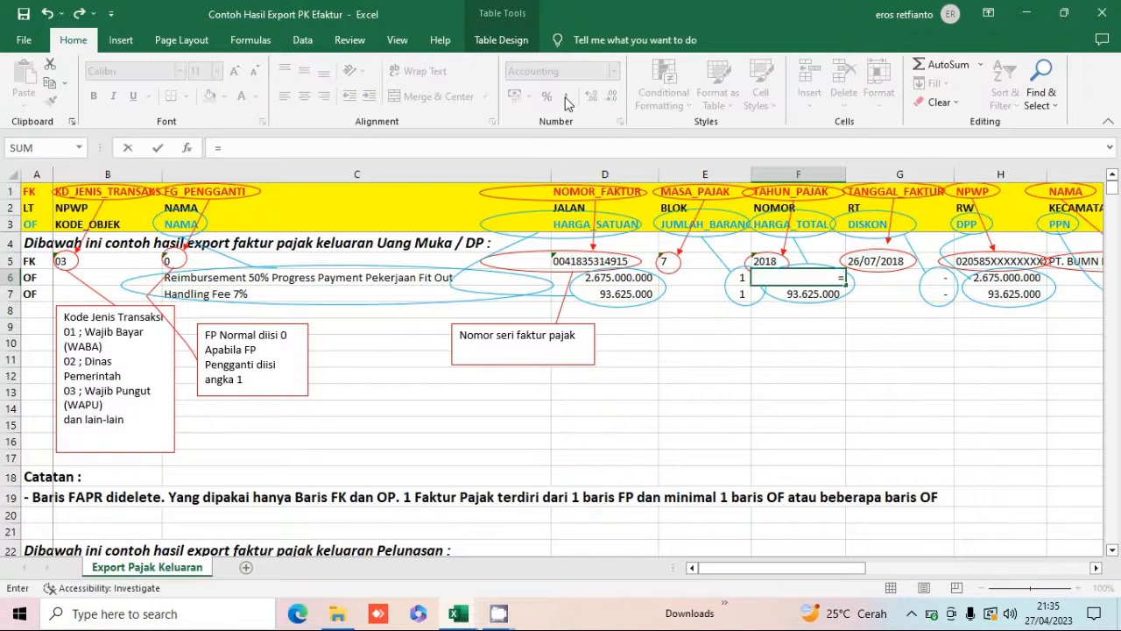
pyautogui.press('Left')
pyautogui.press('Left')
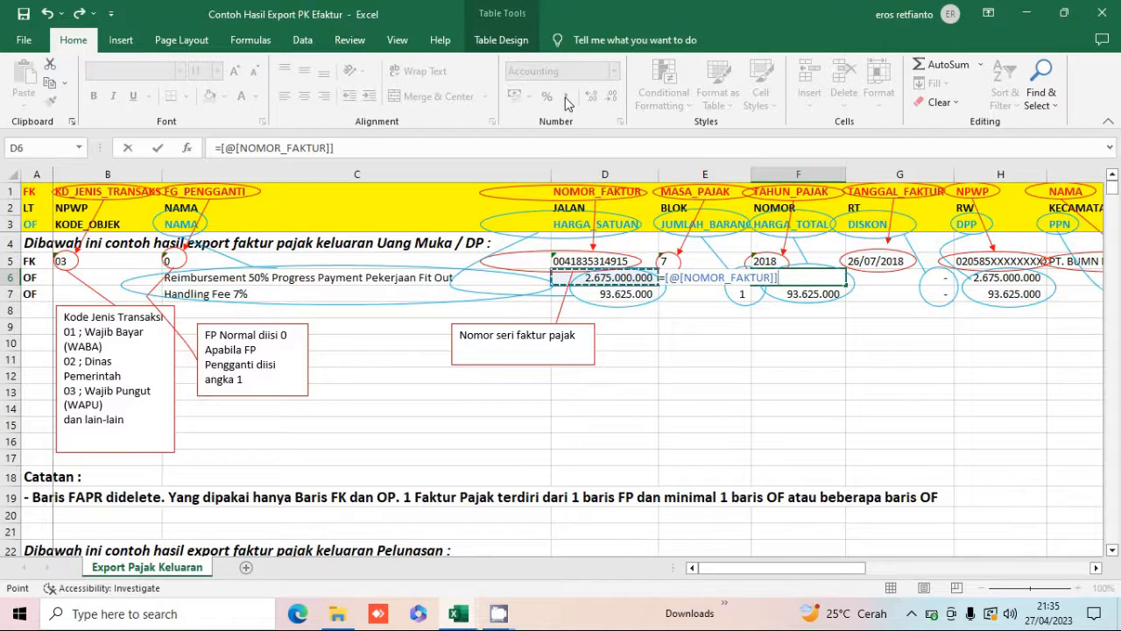
pyautogui.write('*')
pyautogui.press('Left')
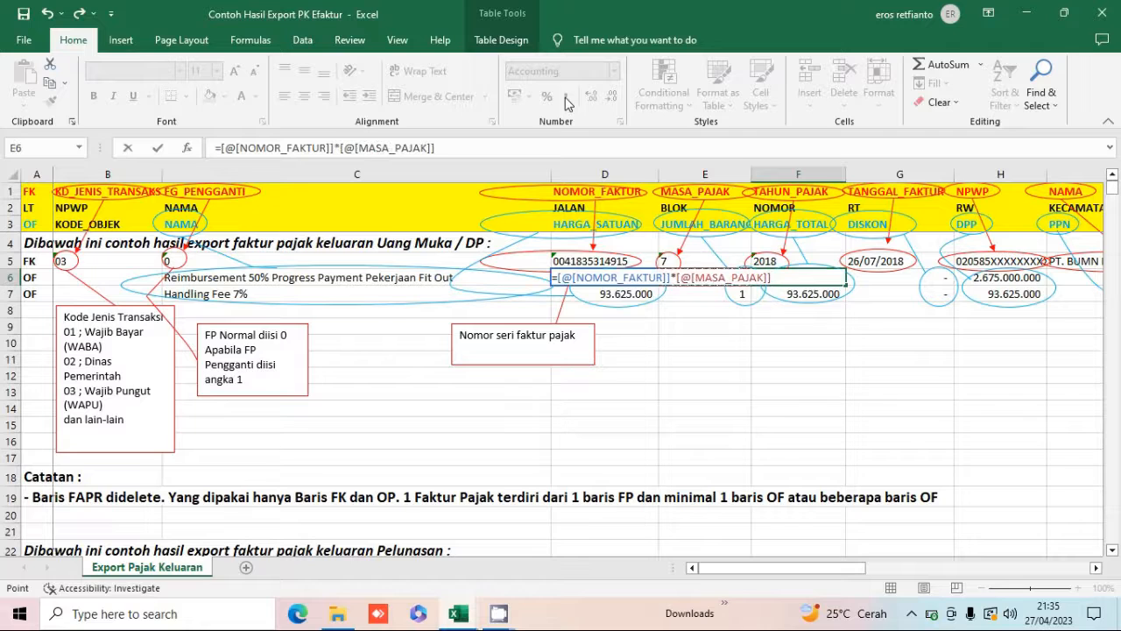
pyautogui.press('Return')
# Copy the HARGA_TOTAL formula down to the second OF row and inspect it.
pyautogui.press('Up')
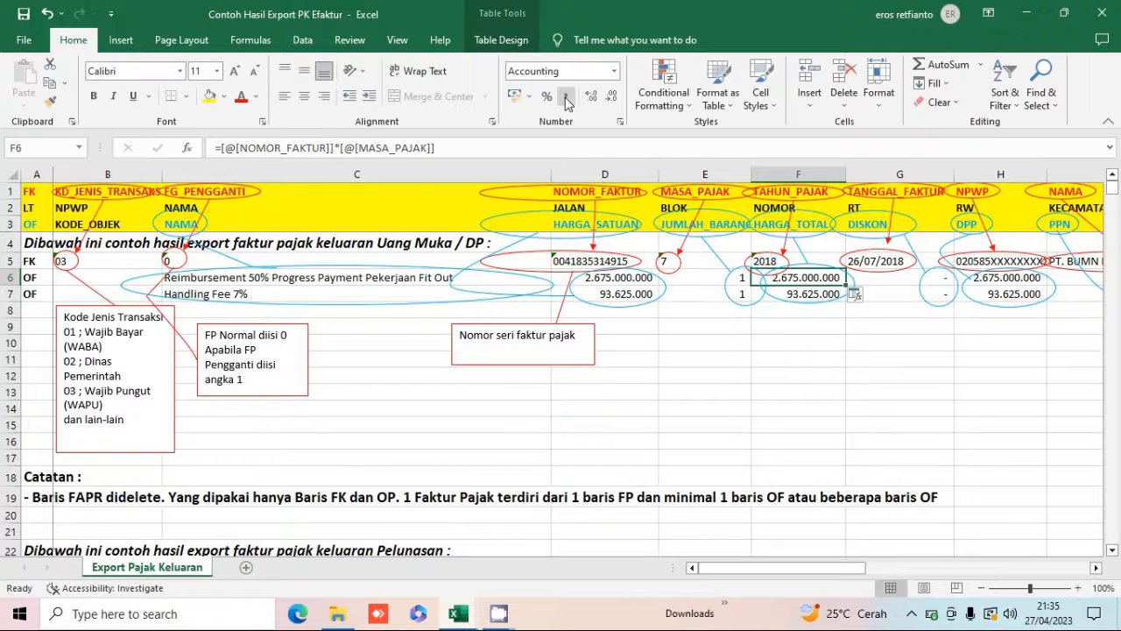
pyautogui.hotkey('ctrl', 'c')
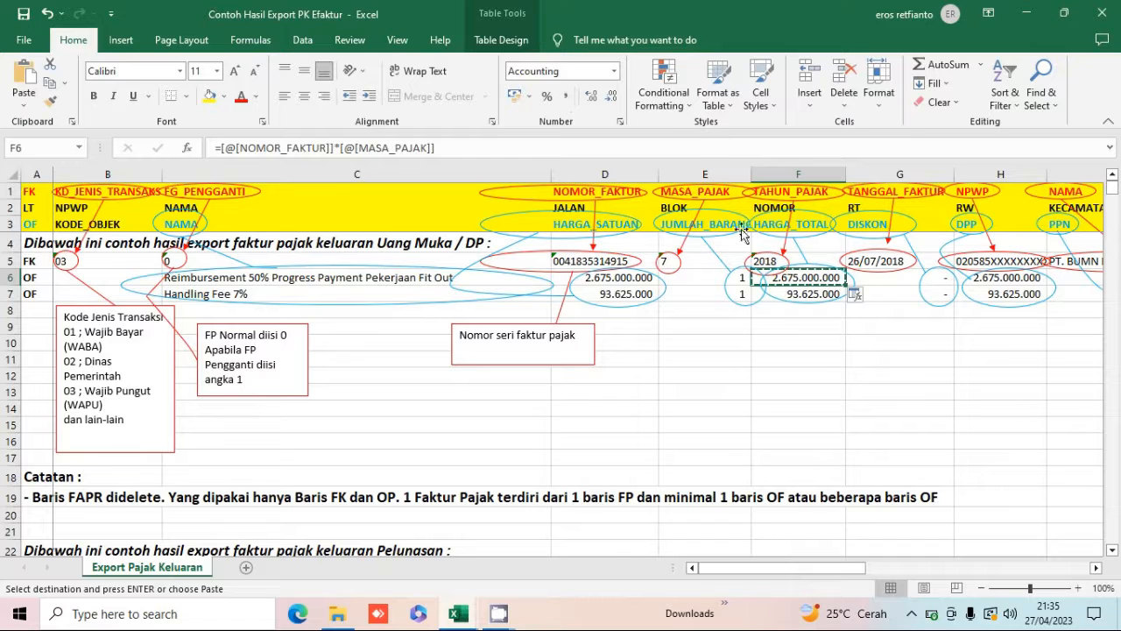
pyautogui.click(792, 295)
pyautogui.rightClick(792, 295)
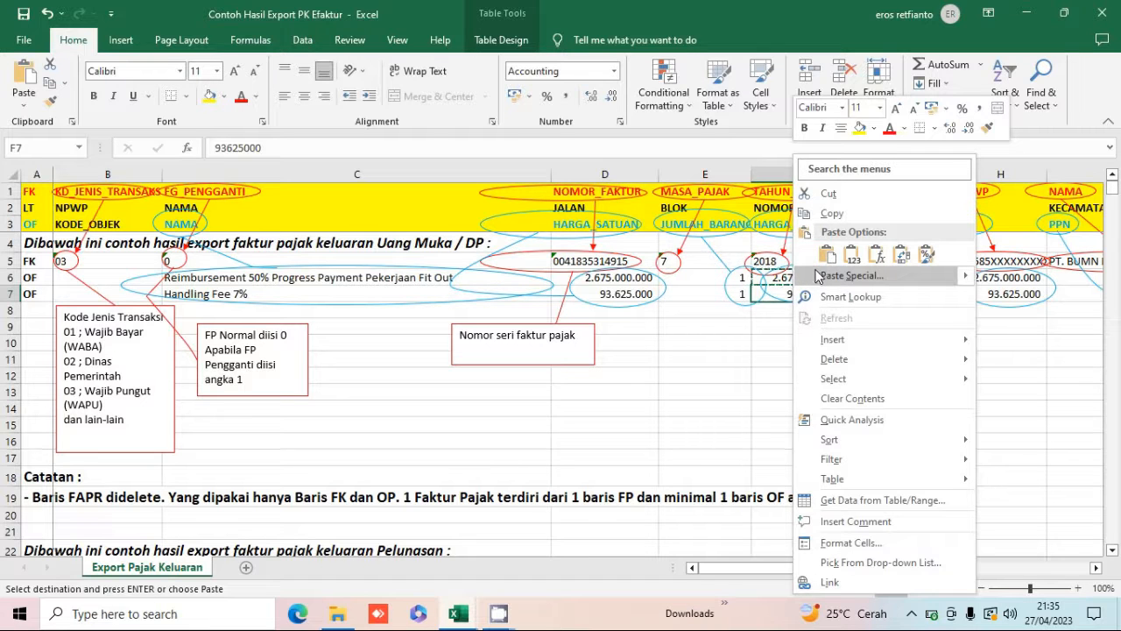
pyautogui.click(746, 312)
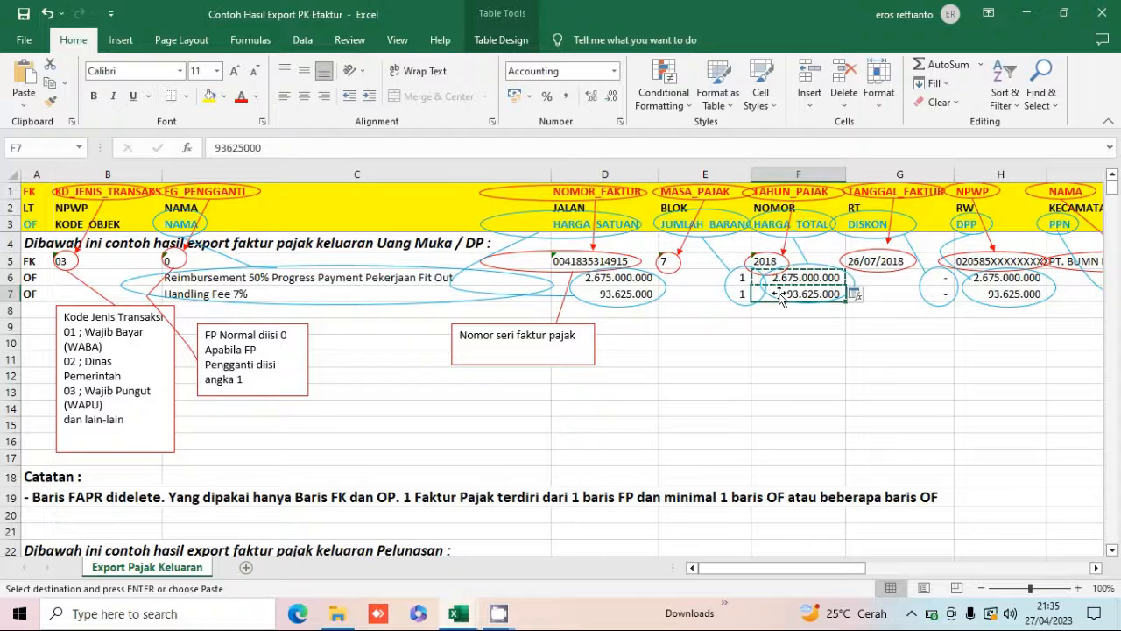
pyautogui.click(782, 298)
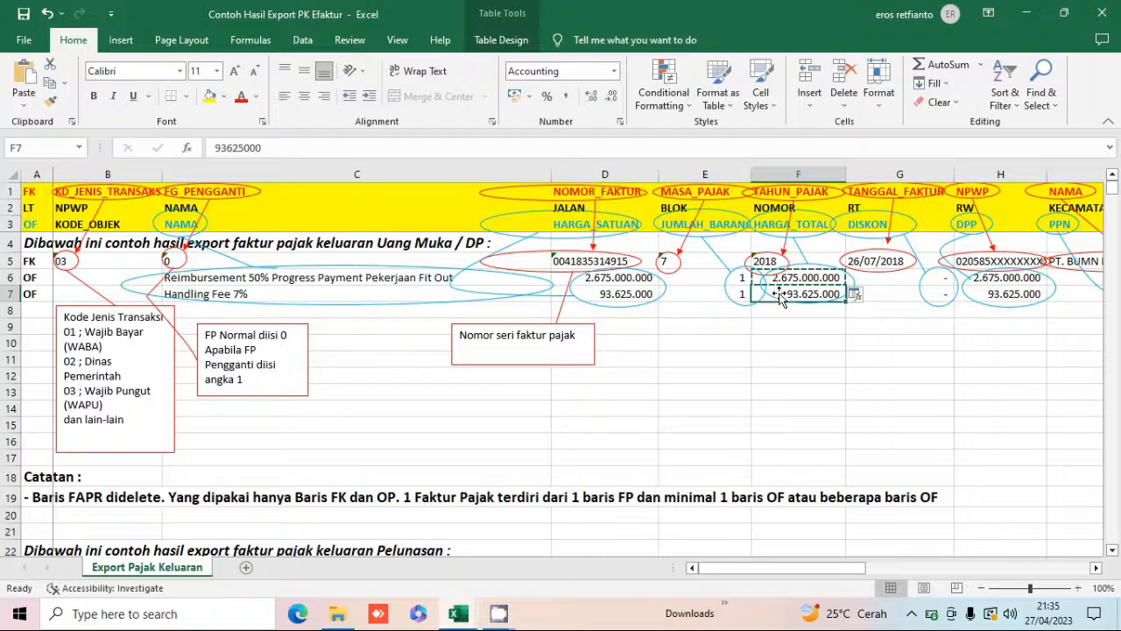
pyautogui.press('Return')
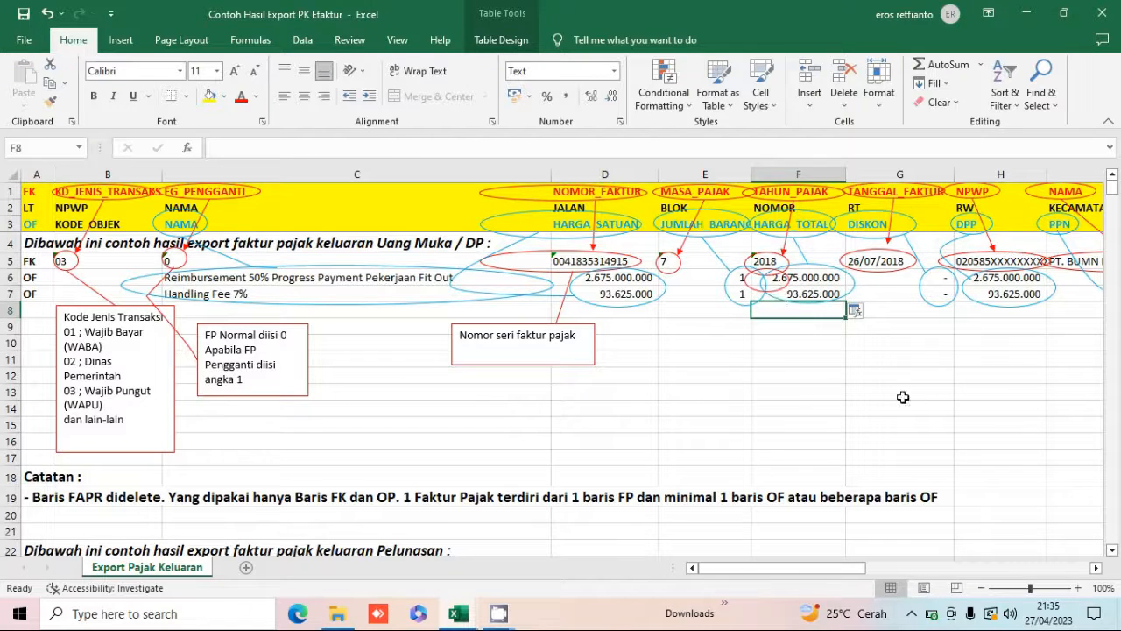
pyautogui.press('Up')
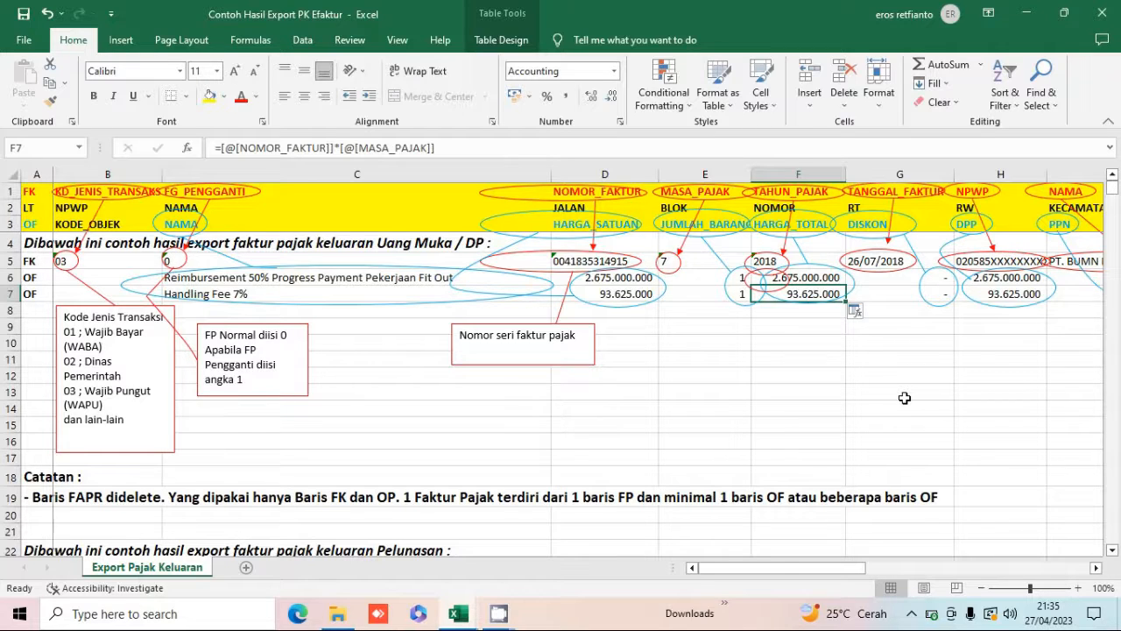
pyautogui.press('F2')
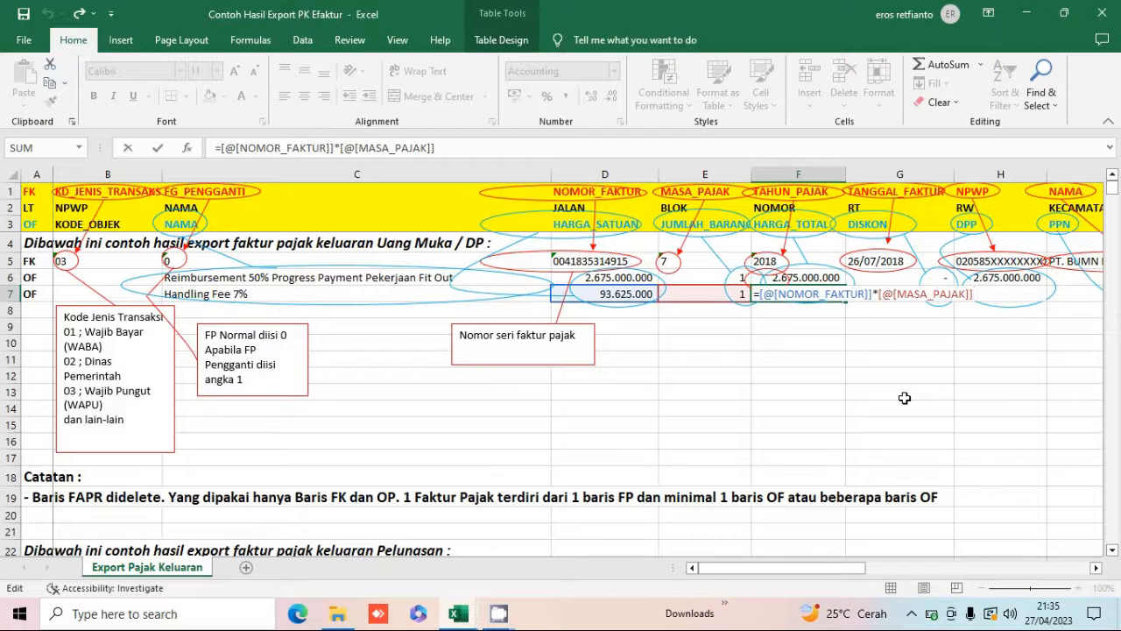
pyautogui.hotkey('shift', 'Return')
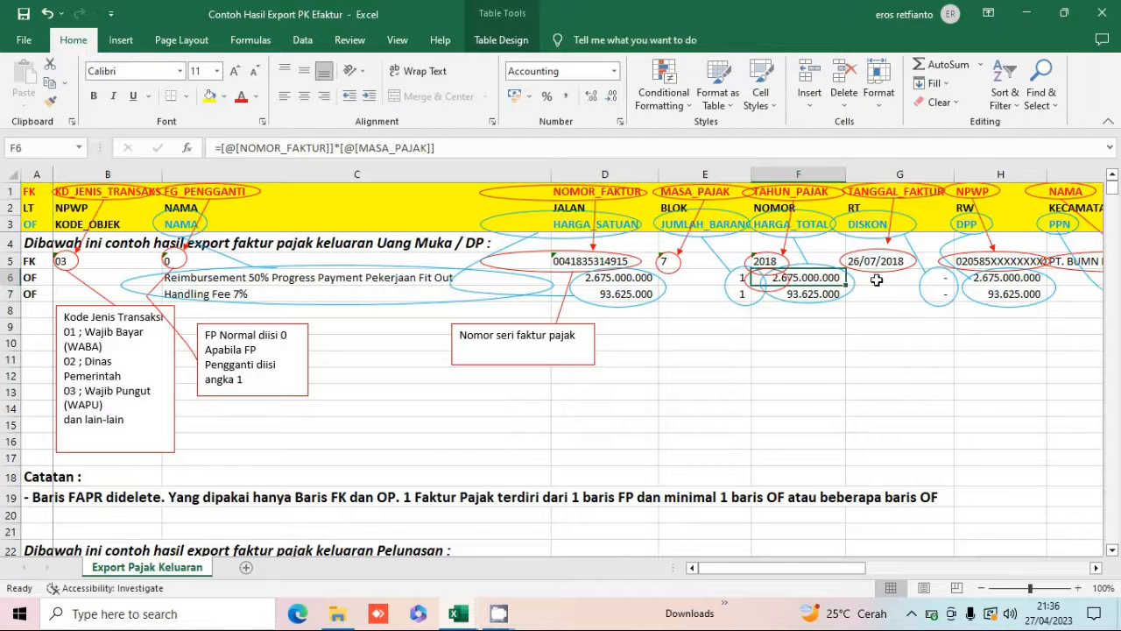
# Convert the OF rows' unit price, quantity and total price cells to plain values with Paste Special Values.
pyautogui.click(648, 278)
pyautogui.moveTo(648, 278); pyautogui.dragTo(803, 294)
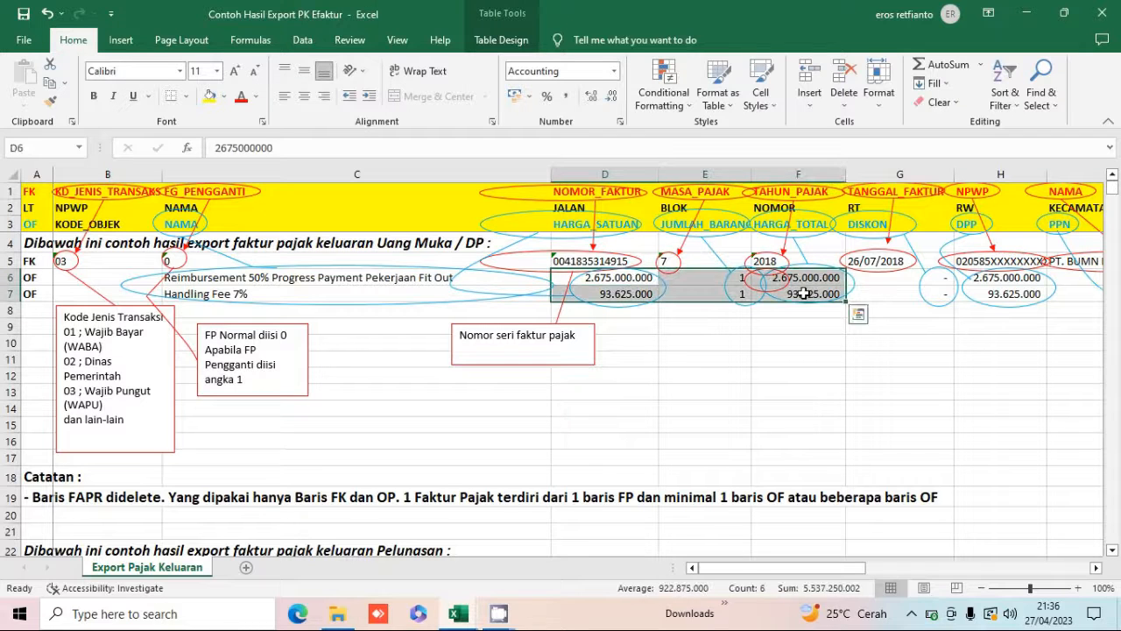
pyautogui.rightClick(803, 293)
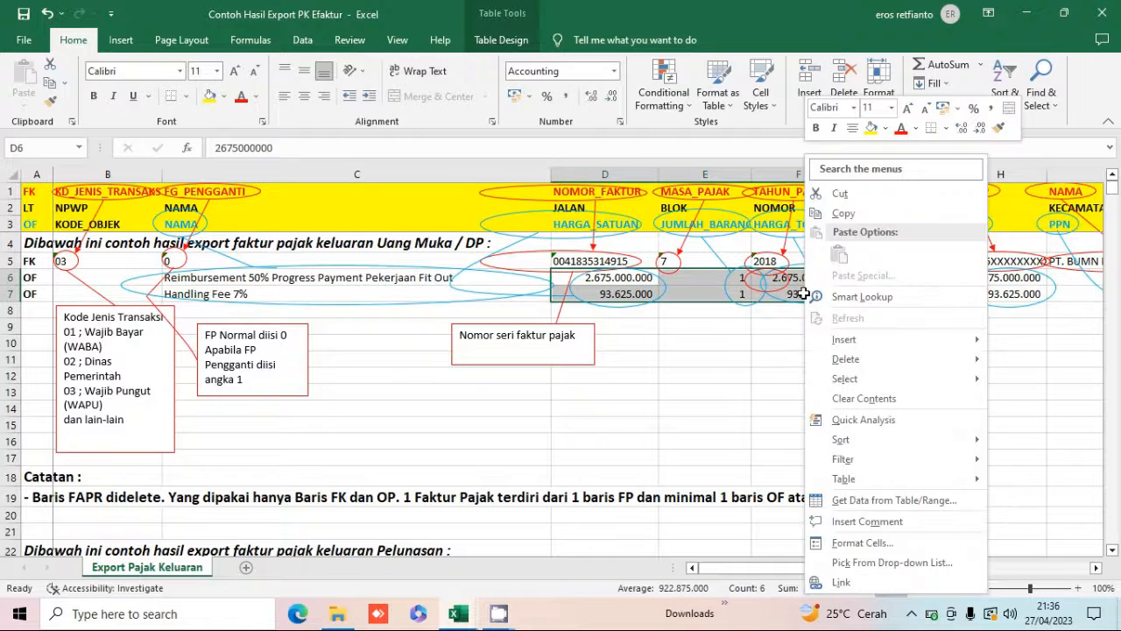
pyautogui.click(873, 209)
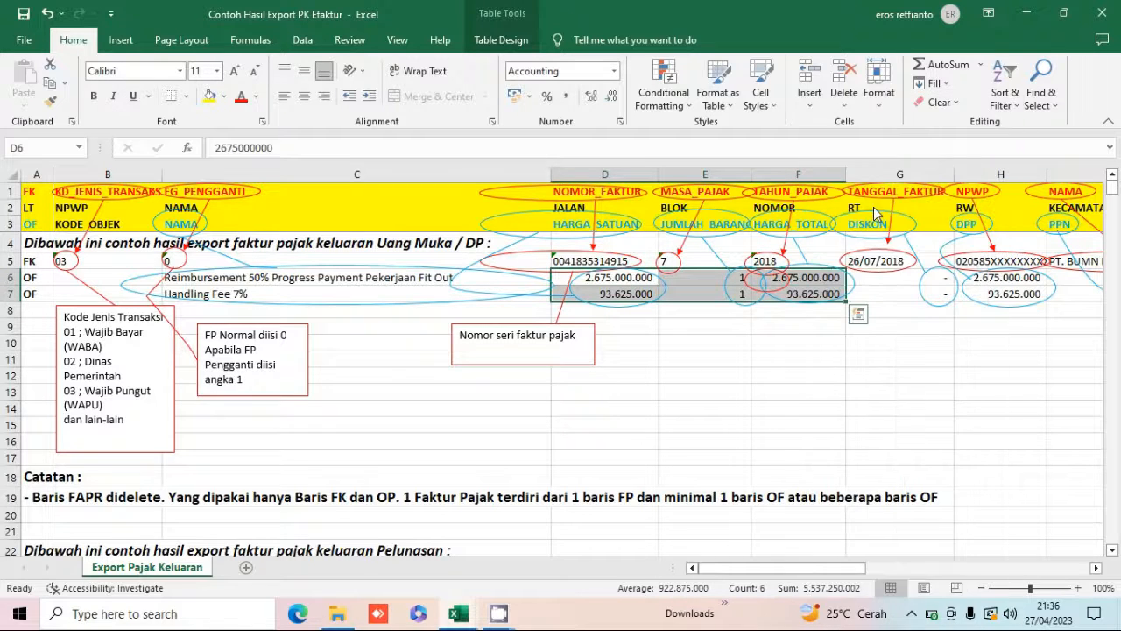
pyautogui.click(631, 277)
pyautogui.rightClick(634, 277)
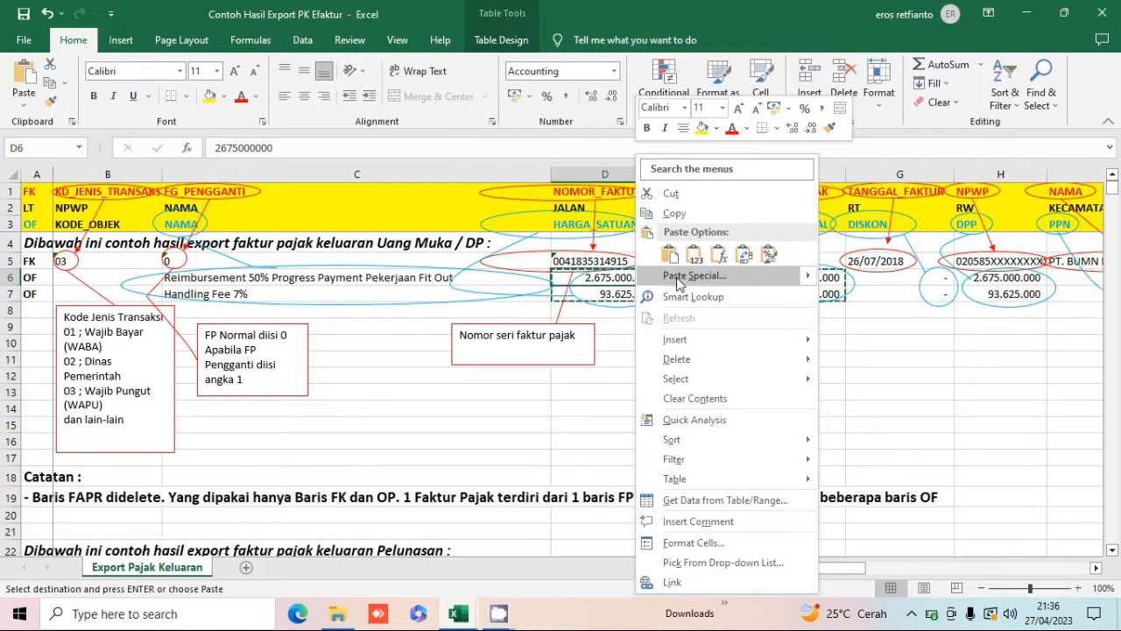
pyautogui.click(680, 278)
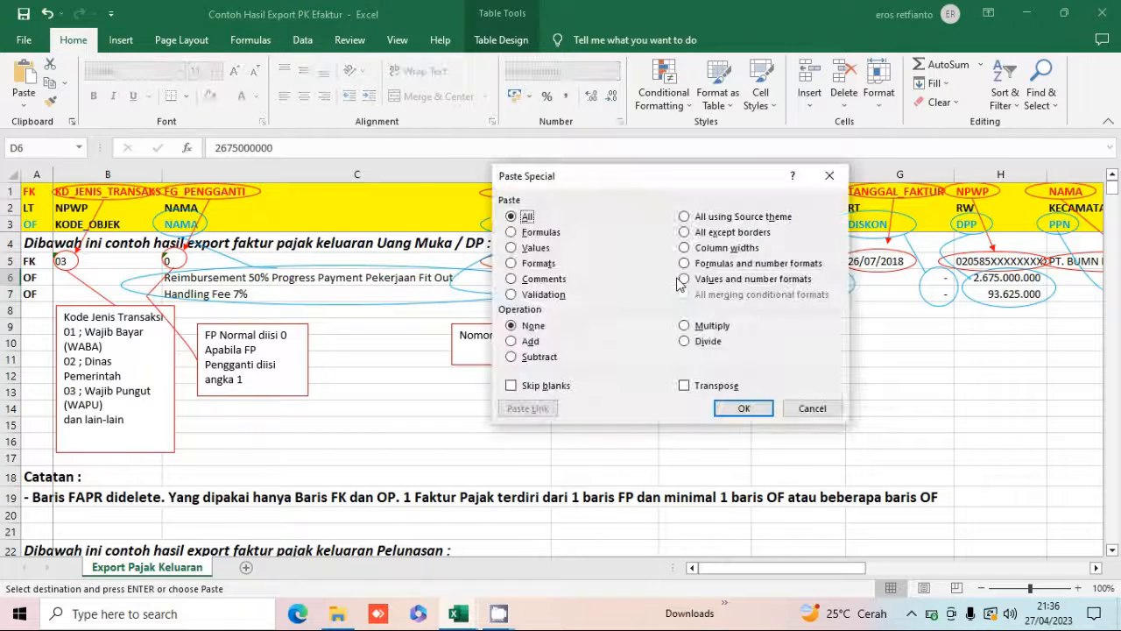
pyautogui.click(546, 250)
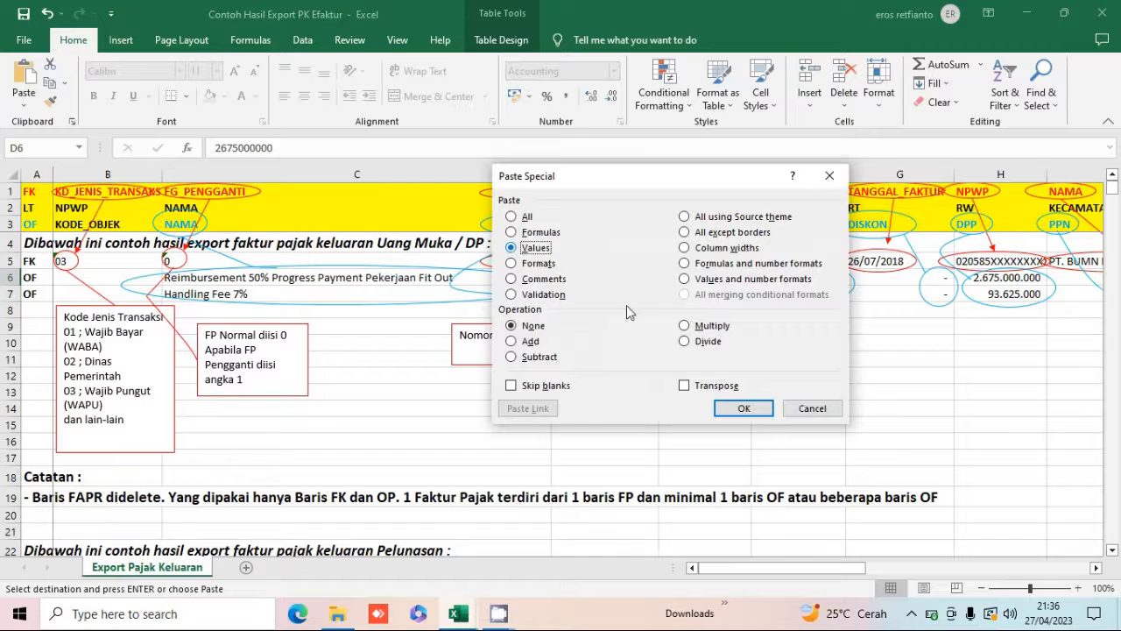
pyautogui.click(739, 408)
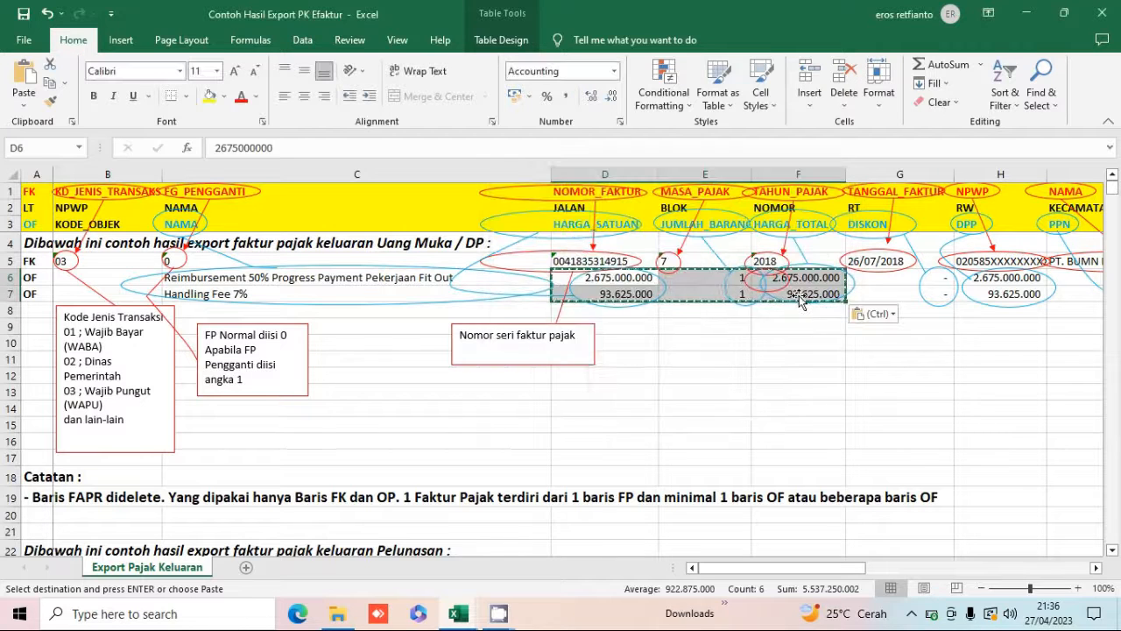
# Check the pasted total price cells of both OF rows, then leave copy mode.
pyautogui.click(784, 297)
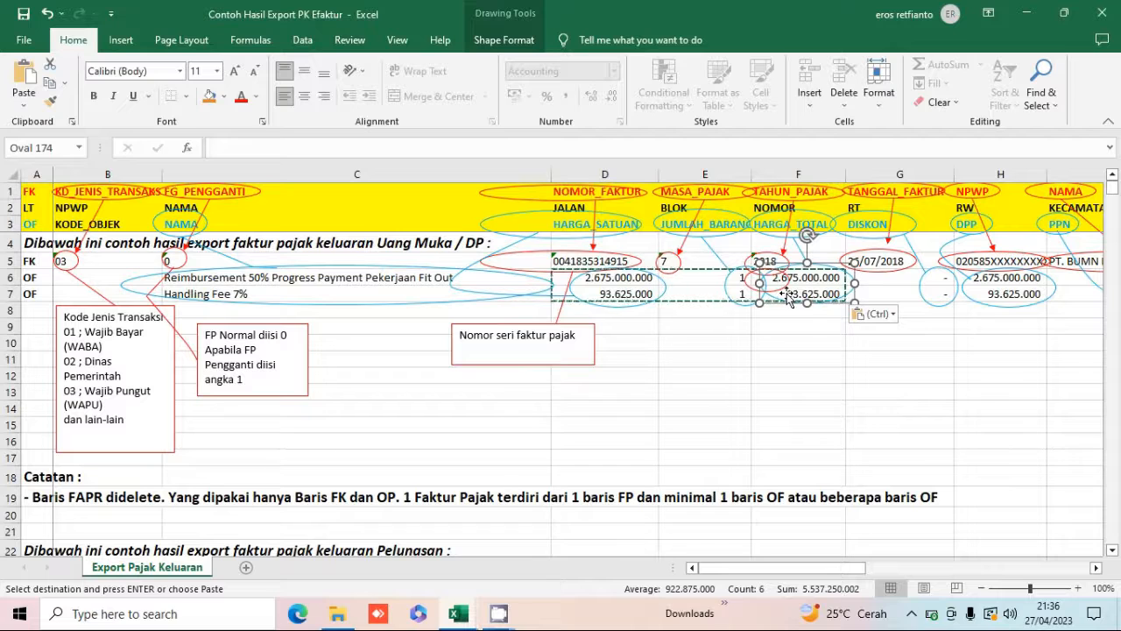
pyautogui.click(786, 290)
pyautogui.click(792, 324)
pyautogui.click(792, 295)
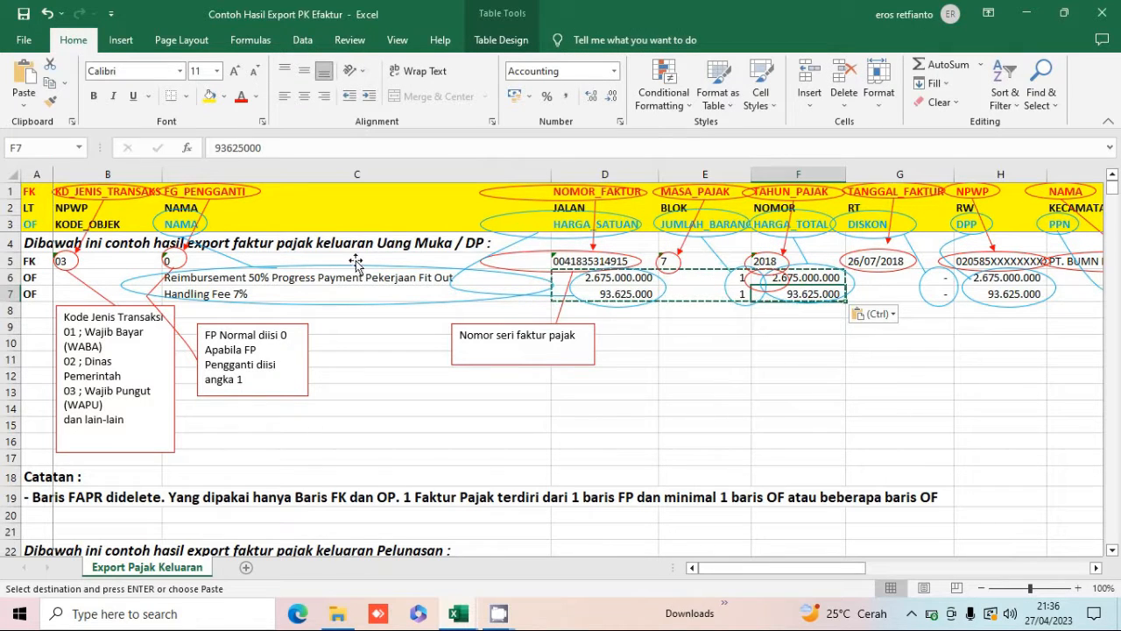
pyautogui.press('Up')
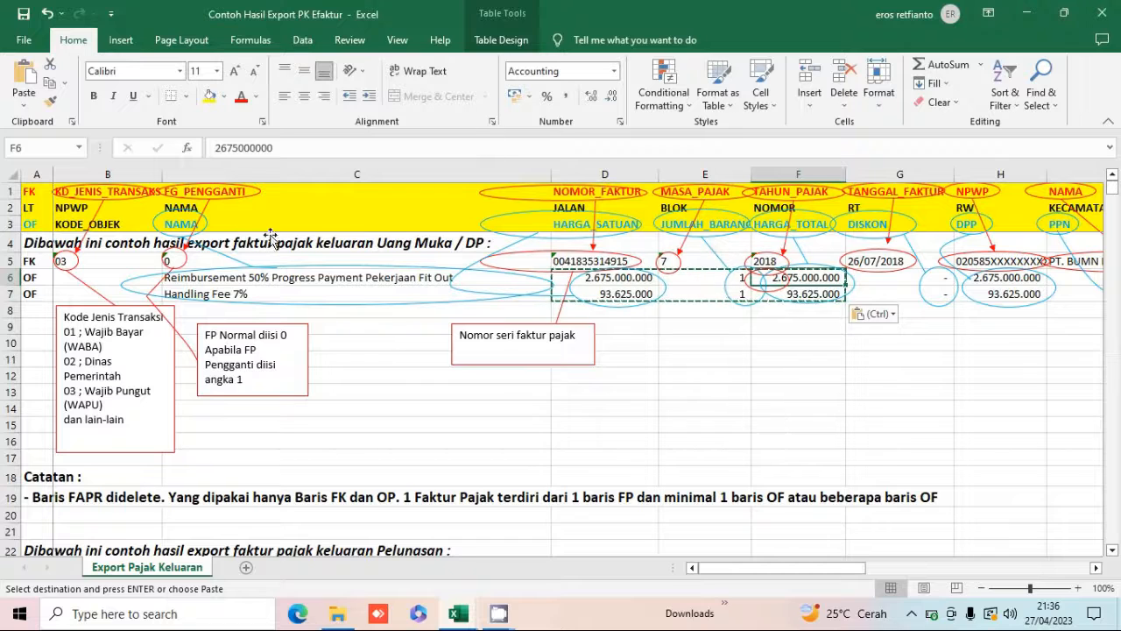
pyautogui.click(819, 360)
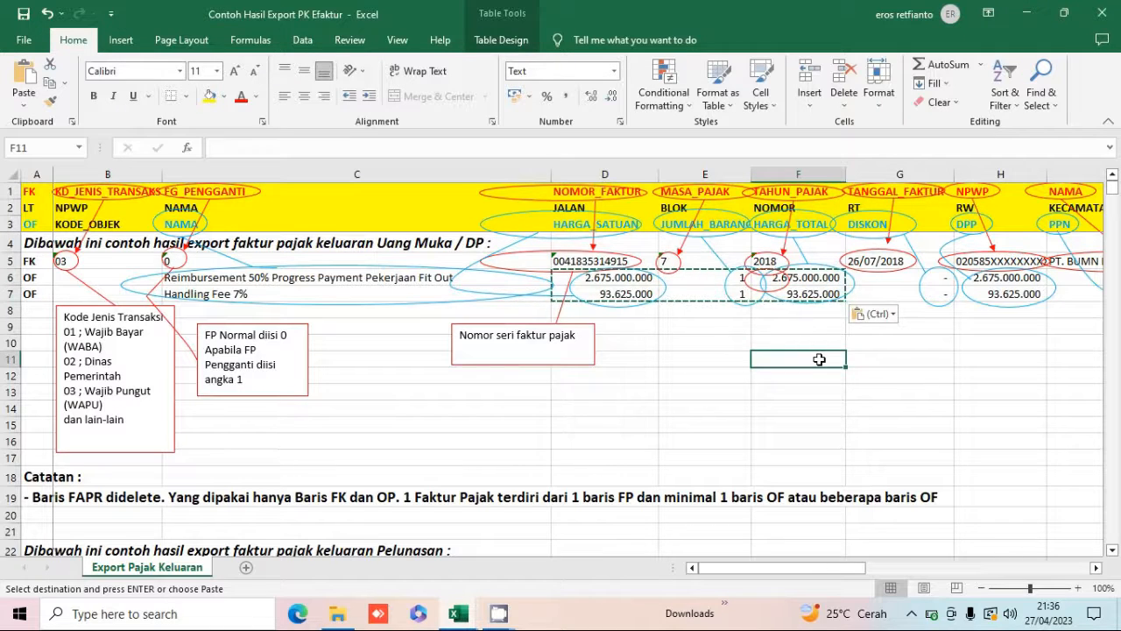
pyautogui.press('Escape')
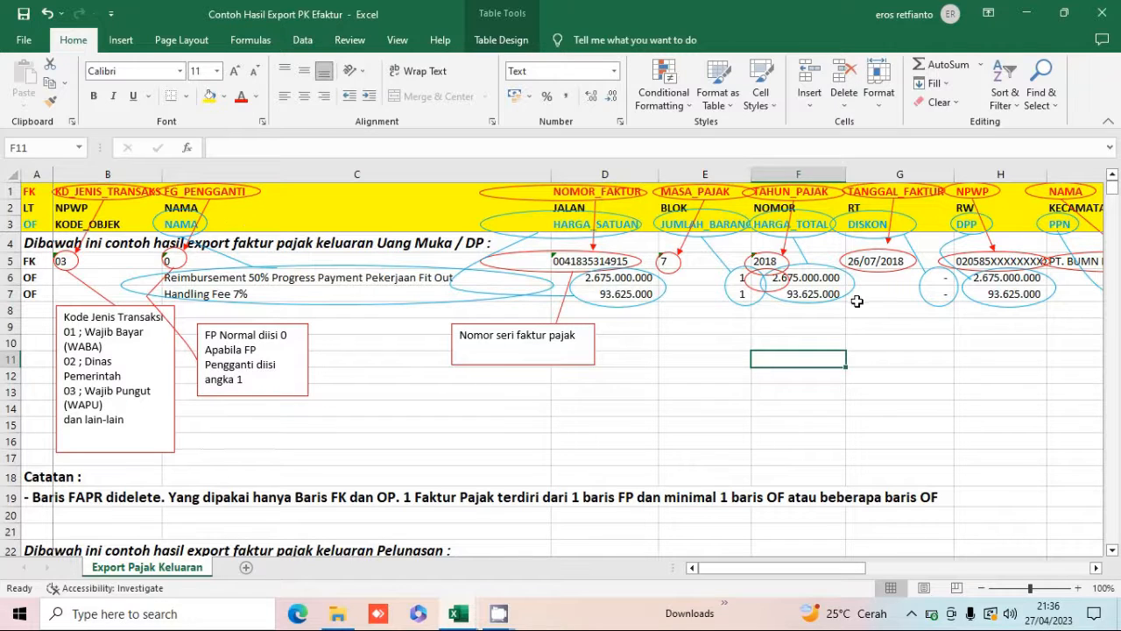
# Examine the OF rows' DISKON, DPP and PPN cells and compare their DPP sum with the FK row's JUMLAH_DPP.
pyautogui.click(902, 304)
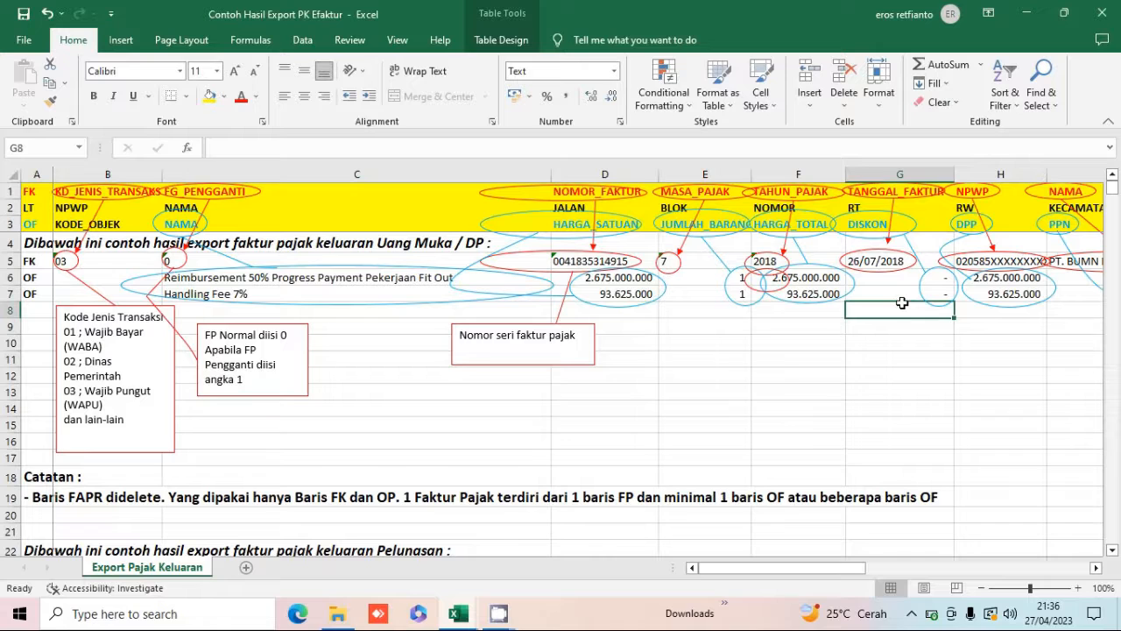
pyautogui.press('Up')
pyautogui.press('Up')
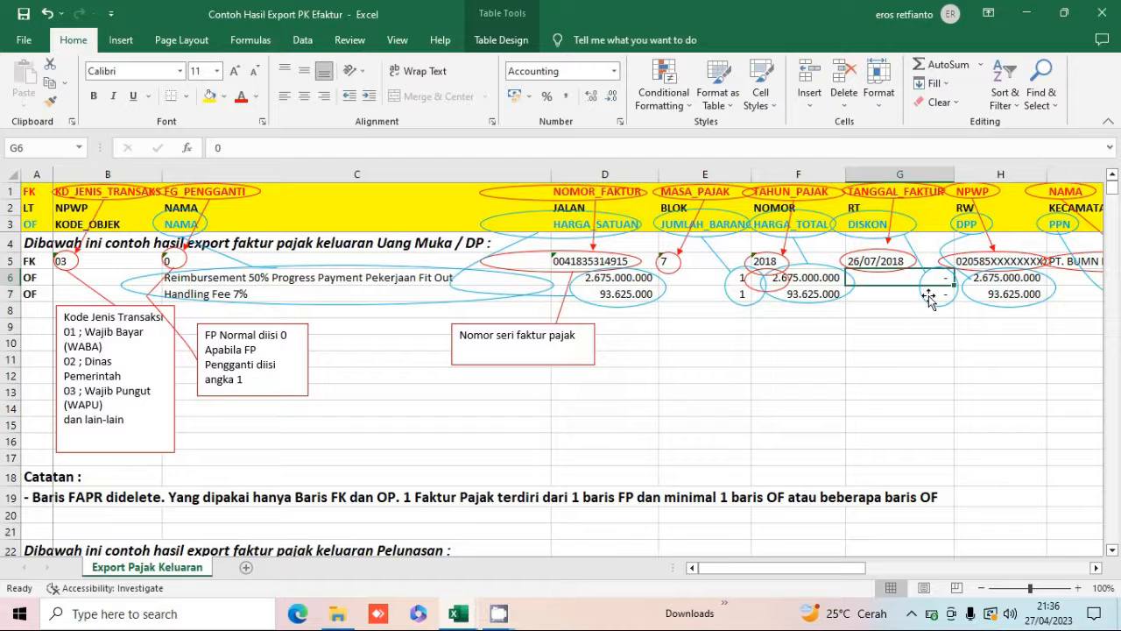
pyautogui.press('Right')
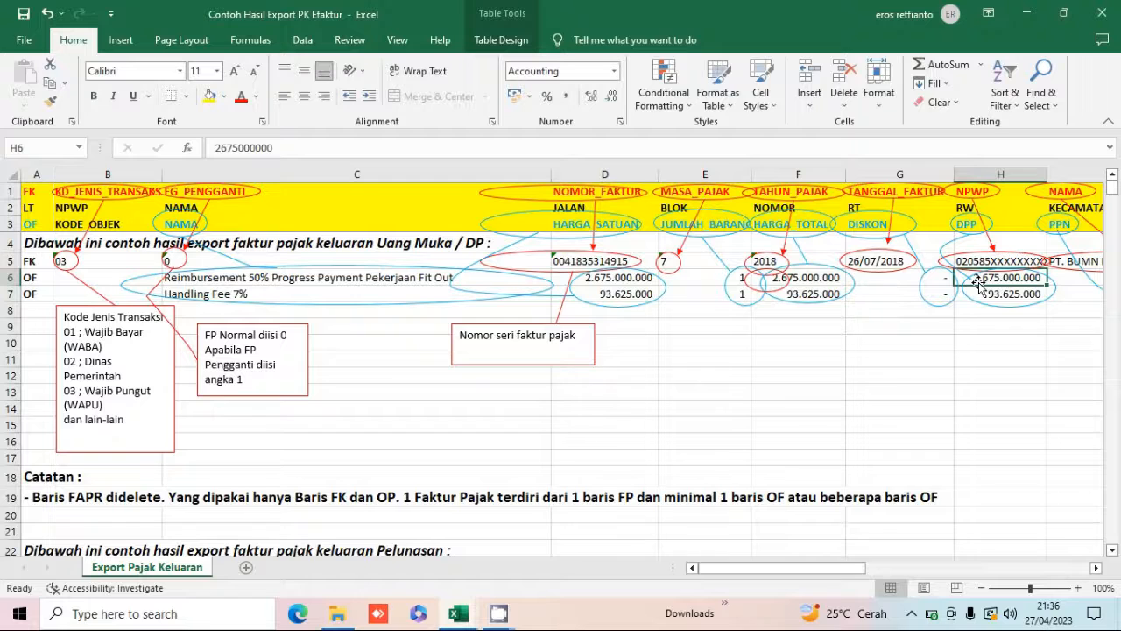
pyautogui.press('Right')
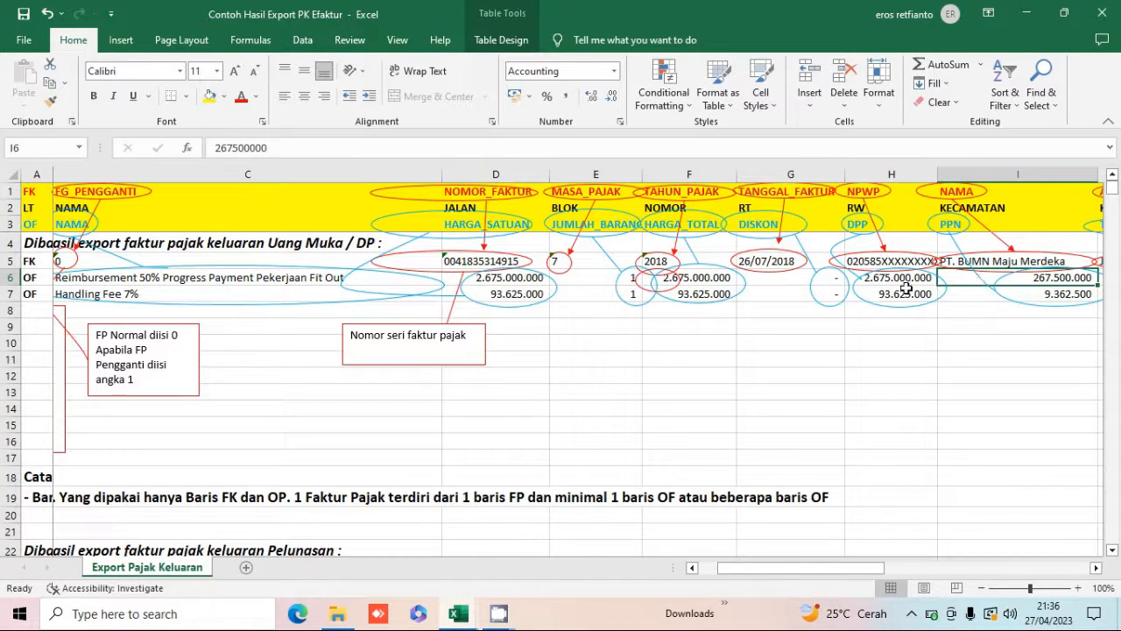
pyautogui.hscroll(1, 906, 285)
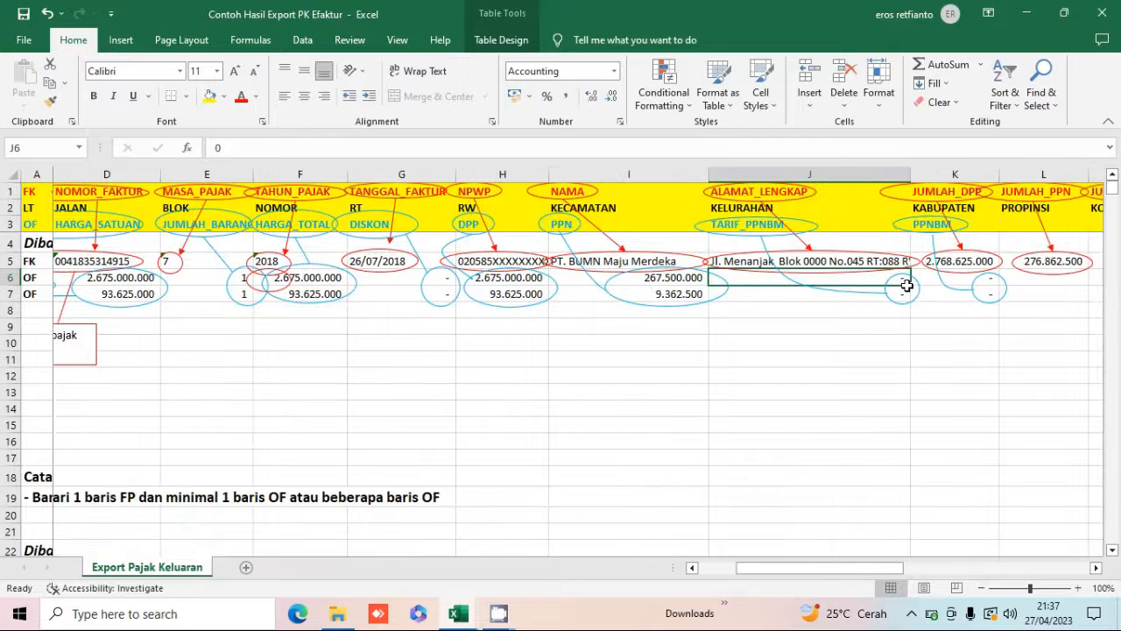
pyautogui.press('Left')
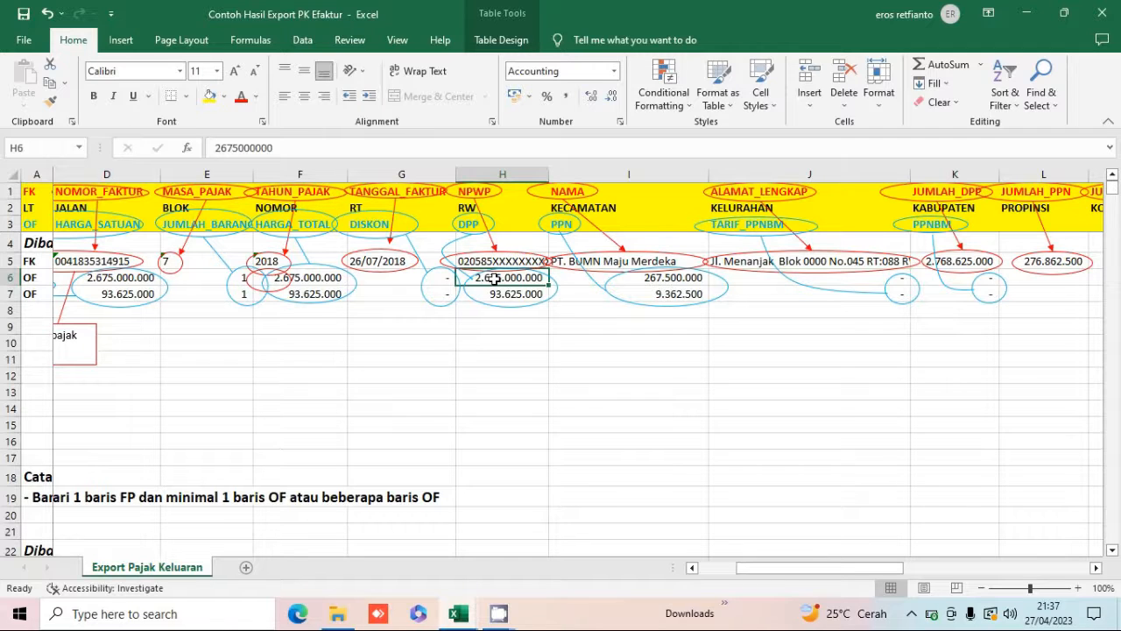
pyautogui.moveTo(493, 279); pyautogui.dragTo(494, 289)
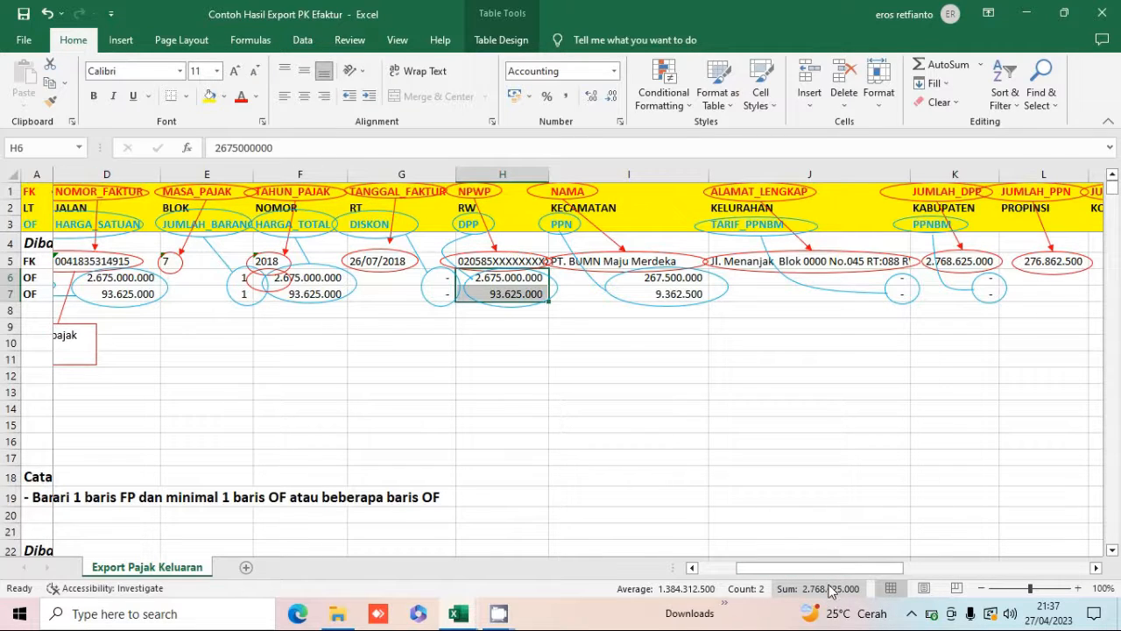
pyautogui.click(951, 262)
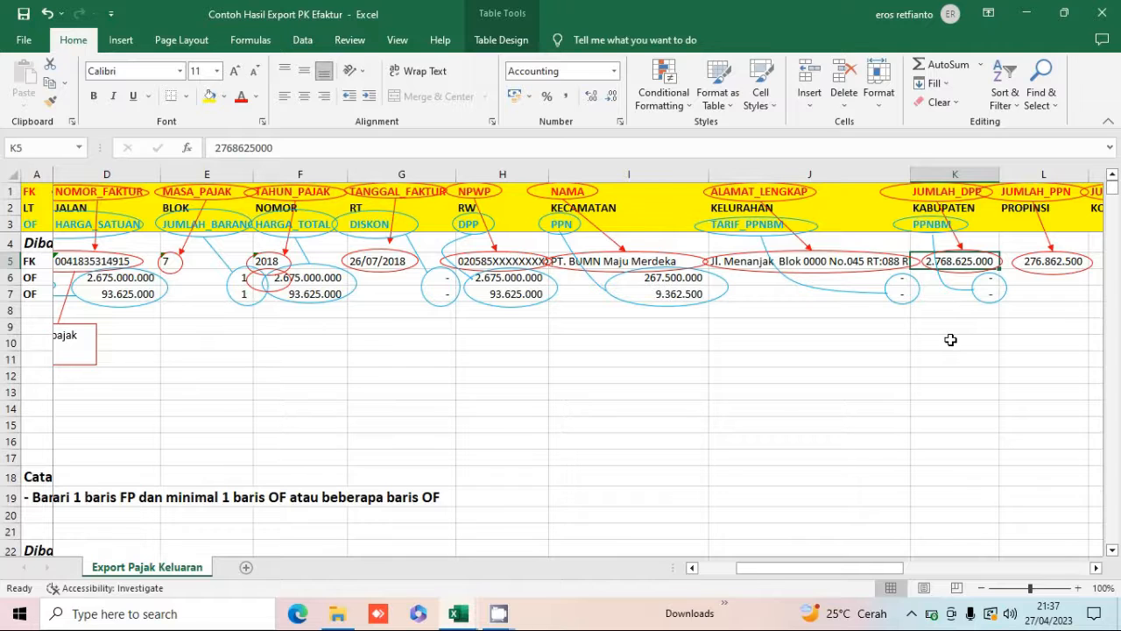
# Try to enter a SUM formula for the FK row's JUMLAH_DPP cell.
pyautogui.write('=sum')
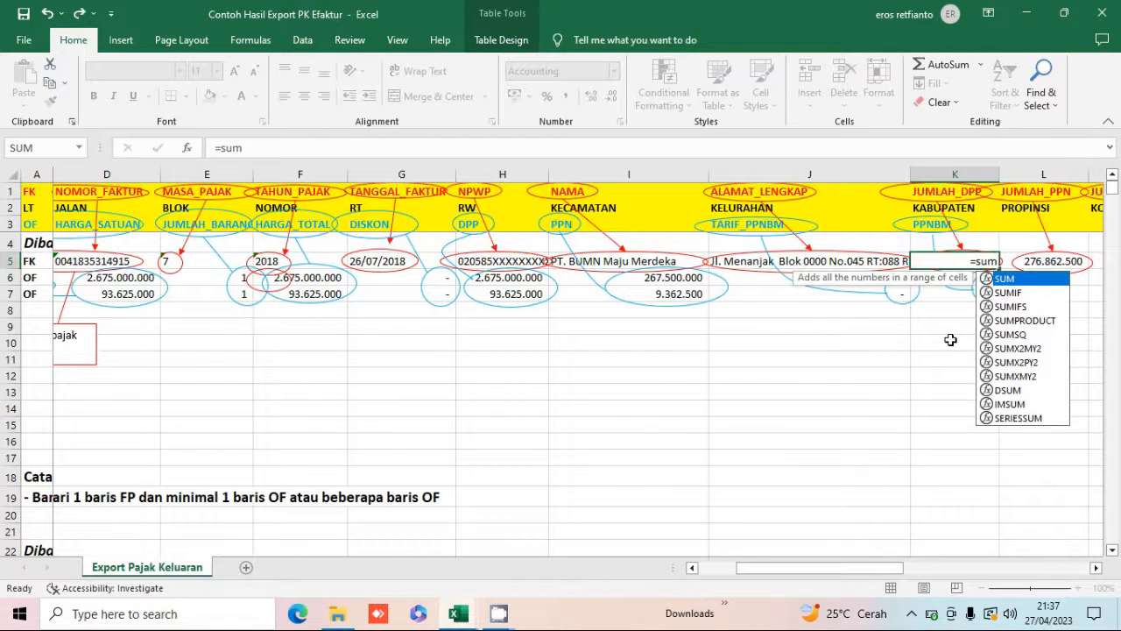
pyautogui.press('Return')
pyautogui.press('Down')
pyautogui.press('Down')
pyautogui.write('9')
pyautogui.press('Escape')
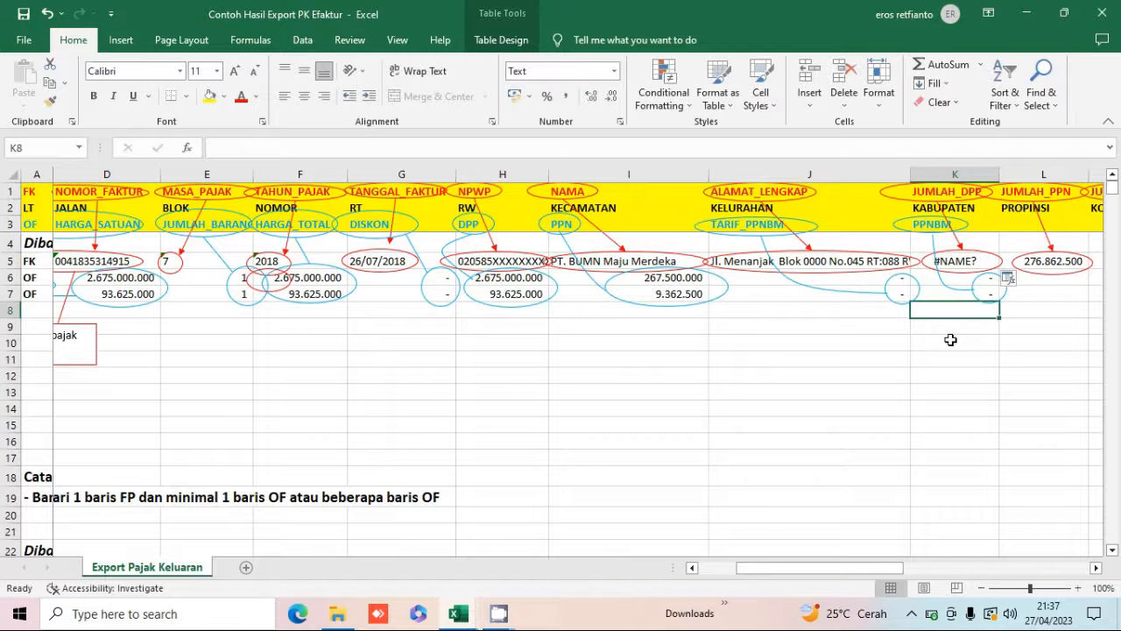
# Set the FK row's JUMLAH_DPP to the SUM of the two OF rows' DPP cells (H6:H7).
pyautogui.press('Up')
pyautogui.press('Up')
pyautogui.press('Up')
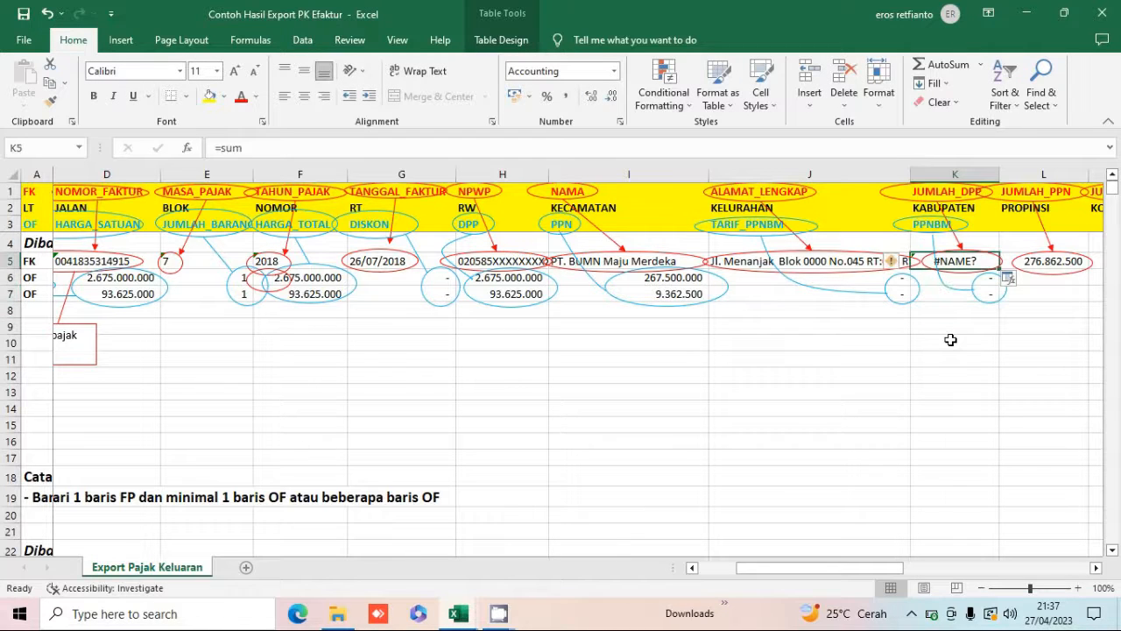
pyautogui.write('=sum')
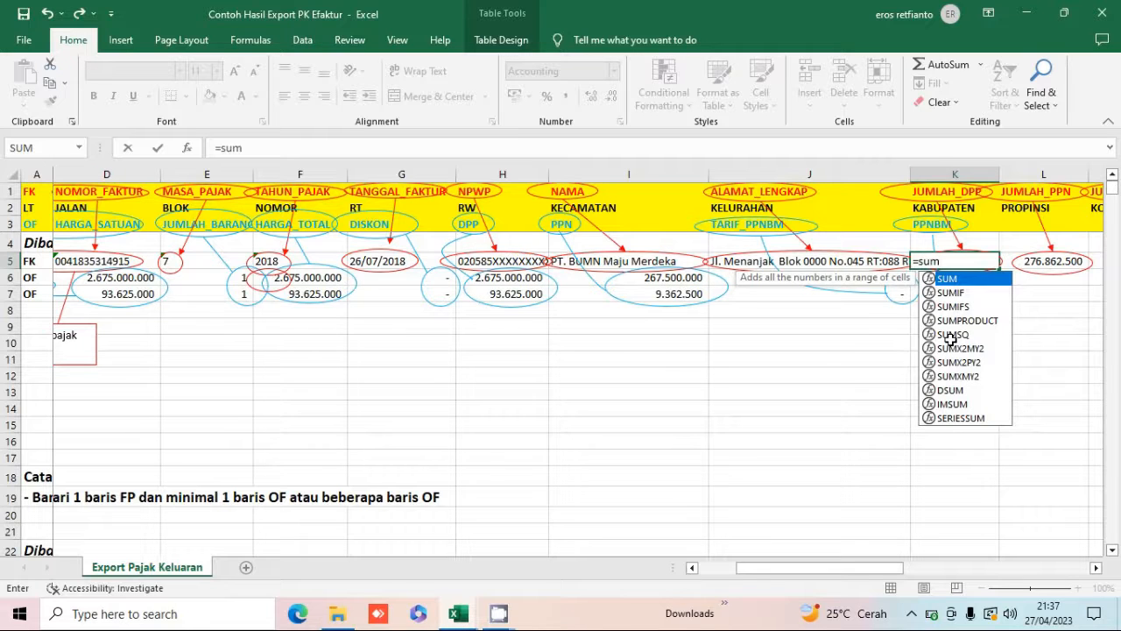
pyautogui.write('(')
pyautogui.press('Left')
pyautogui.press('Left')
pyautogui.press('Left')
pyautogui.press('Down')
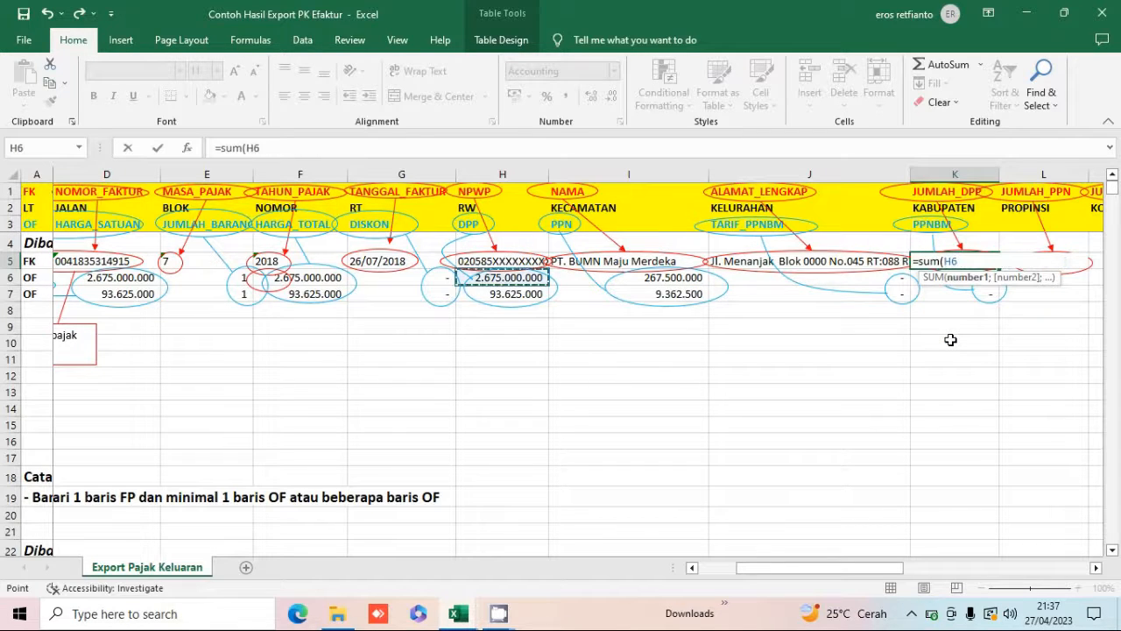
pyautogui.hotkey('shift', 'Down')
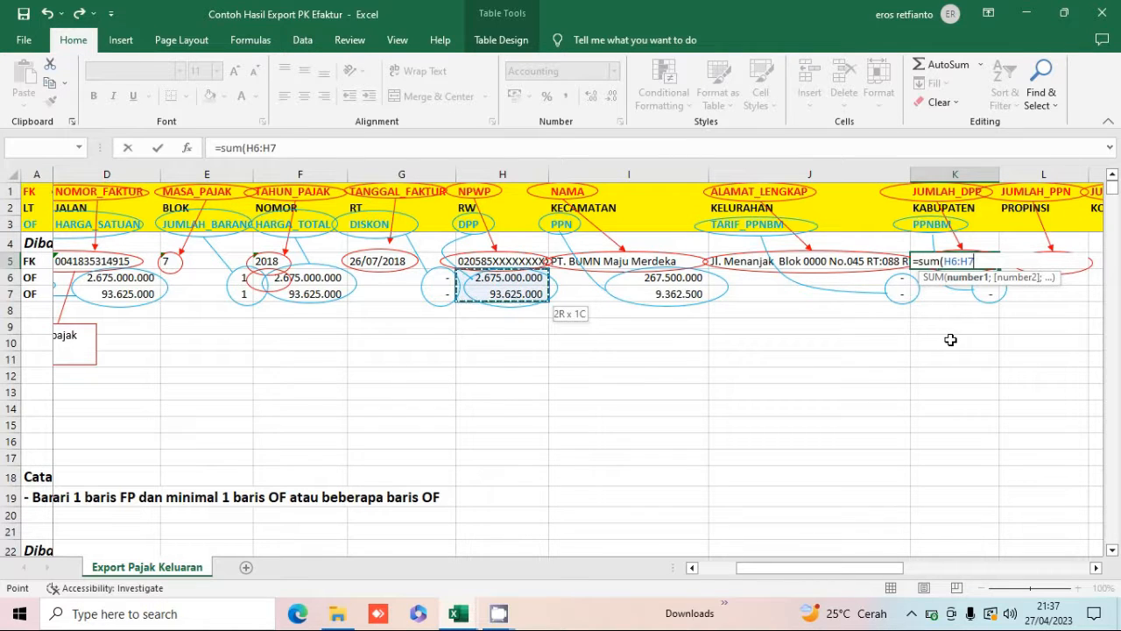
pyautogui.press('Return')
pyautogui.press('Up')
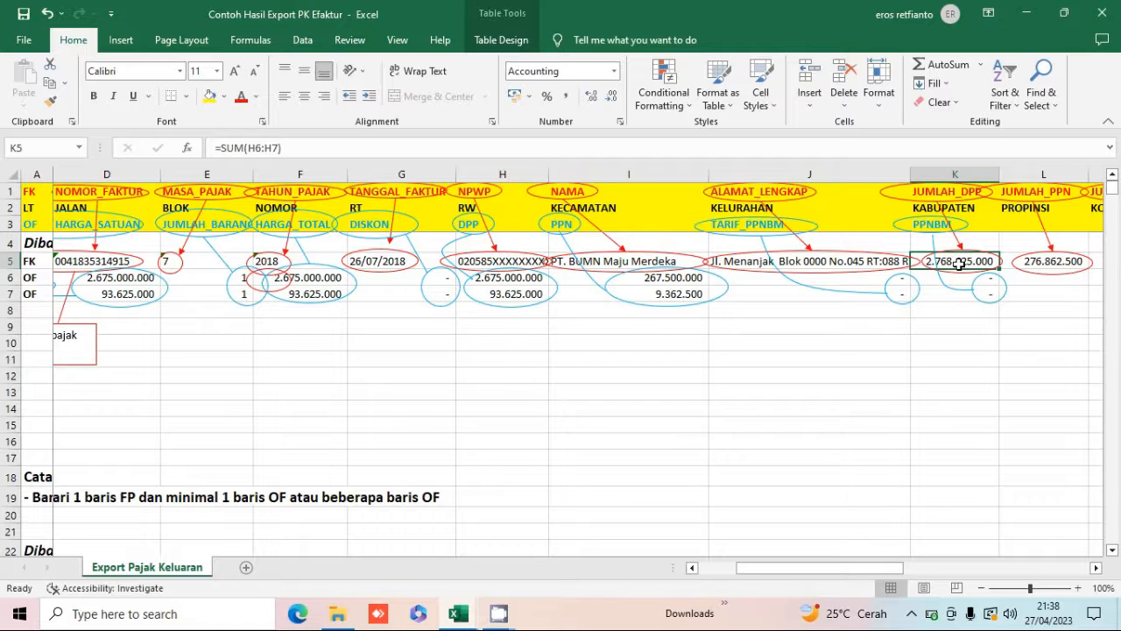
# Examine the FK row's JUMLAH_PPN cell and the notes below the Uang Muka example.
pyautogui.press('Right')
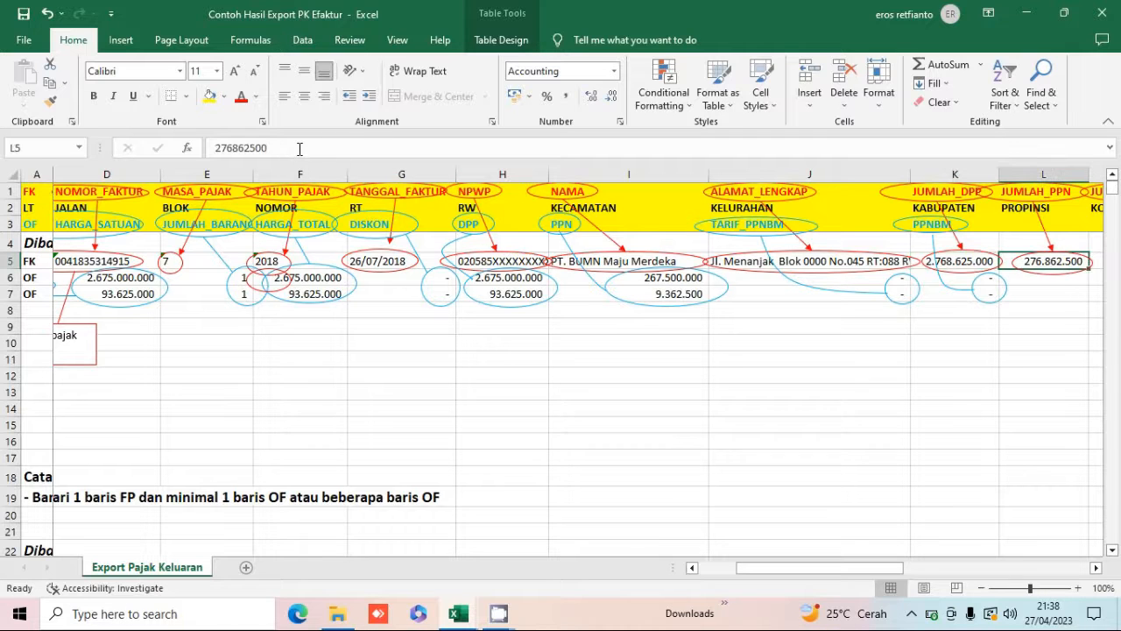
pyautogui.press('Right')
pyautogui.press('Left')
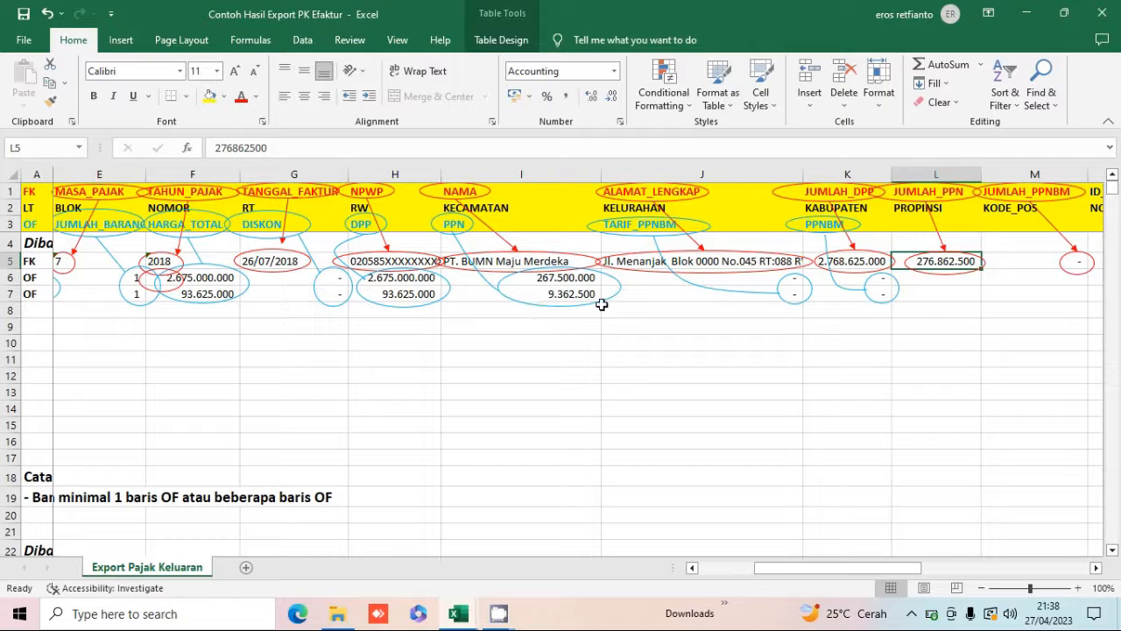
pyautogui.press('Down')
pyautogui.press('Down')
pyautogui.press('Down')
pyautogui.press('Left')
pyautogui.press('Left')
pyautogui.press('Left')
pyautogui.press('Left')
pyautogui.press('Left')
pyautogui.press('Left')
pyautogui.press('Left')
pyautogui.press('Left')
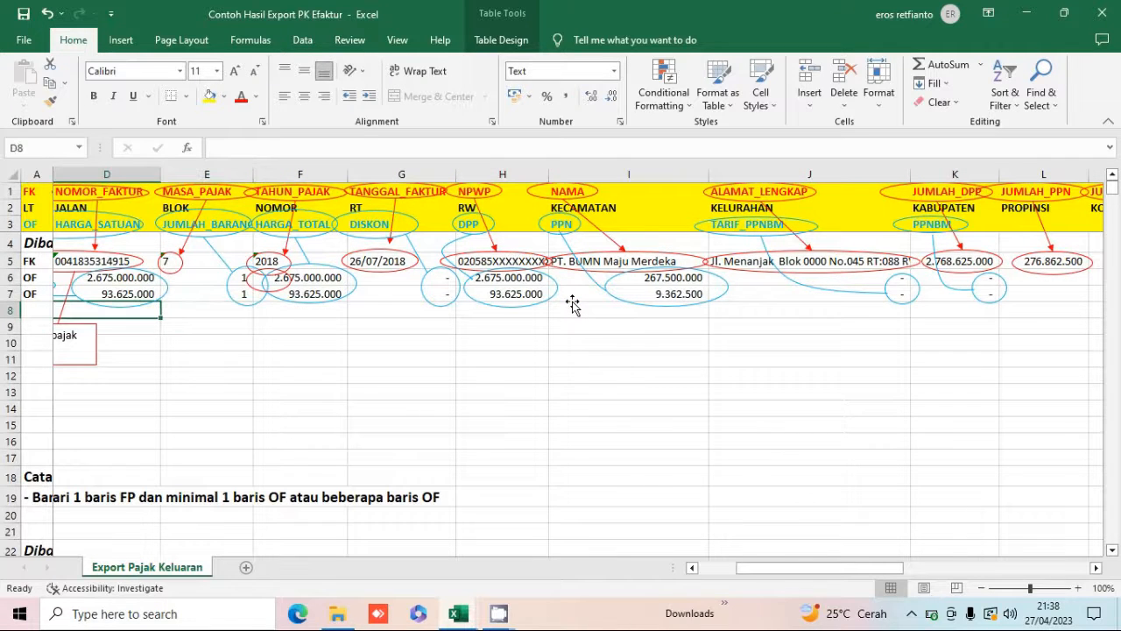
pyautogui.press('Left')
pyautogui.press('Left')
pyautogui.press('Left')
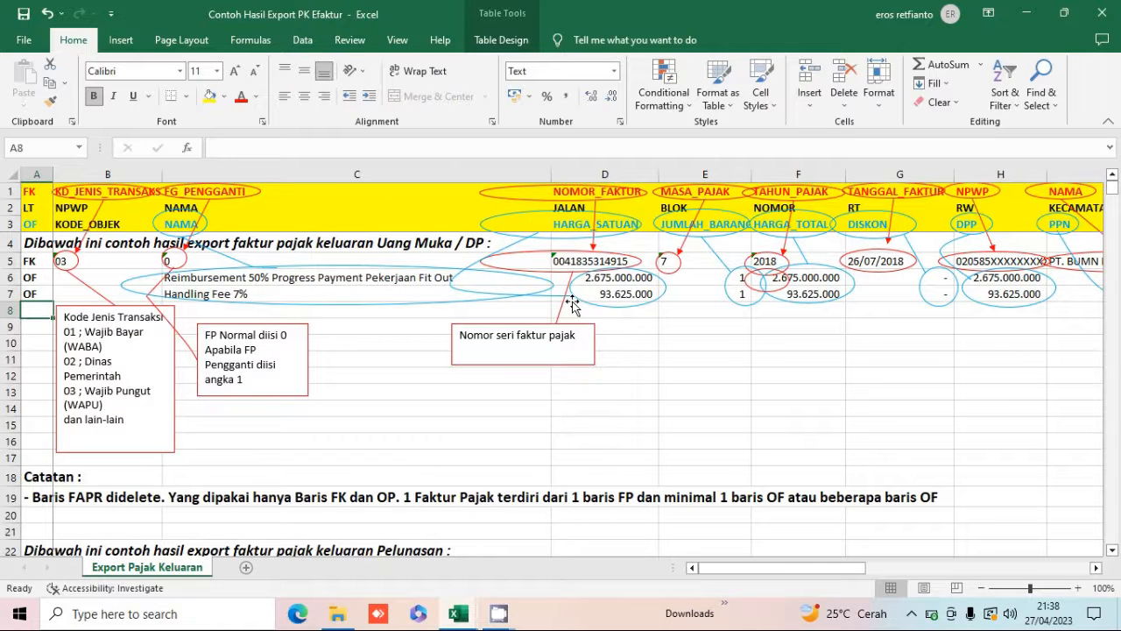
pyautogui.press('Down')
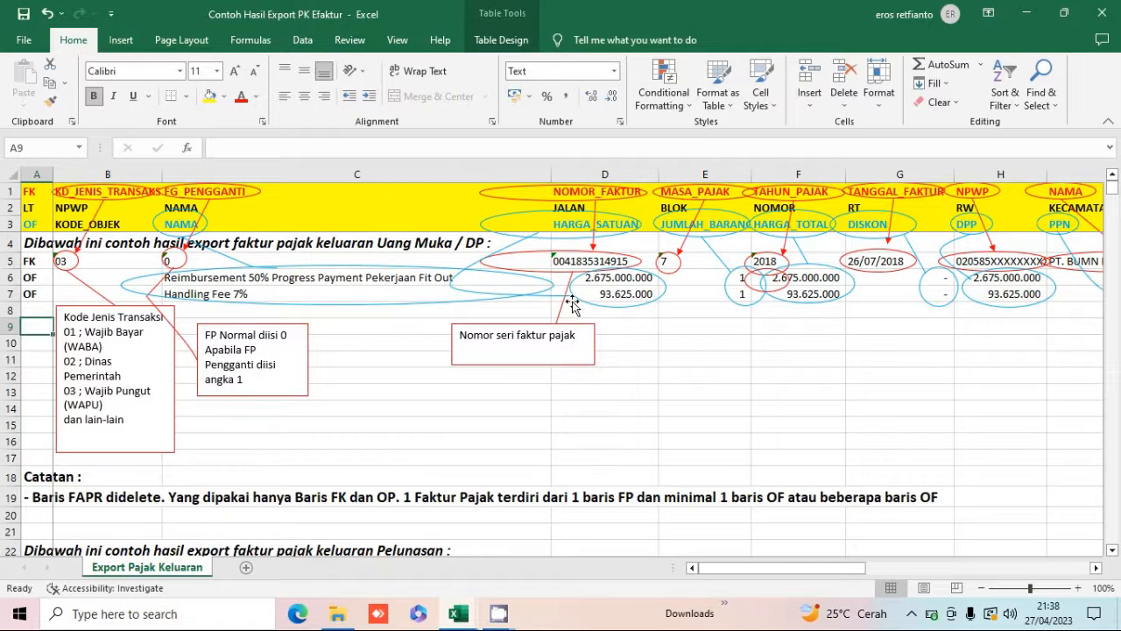
pyautogui.press('Down')
pyautogui.press('Down')
pyautogui.press('Down')
pyautogui.press('Down')
pyautogui.press('Down')
pyautogui.press('Down')
pyautogui.press('Down')
pyautogui.press('Down')
pyautogui.press('Down')
pyautogui.press('Down')
pyautogui.press('Down')
pyautogui.press('Down')
pyautogui.press('Down')
pyautogui.press('Down')
pyautogui.press('Down')
pyautogui.press('Down')
pyautogui.press('Down')
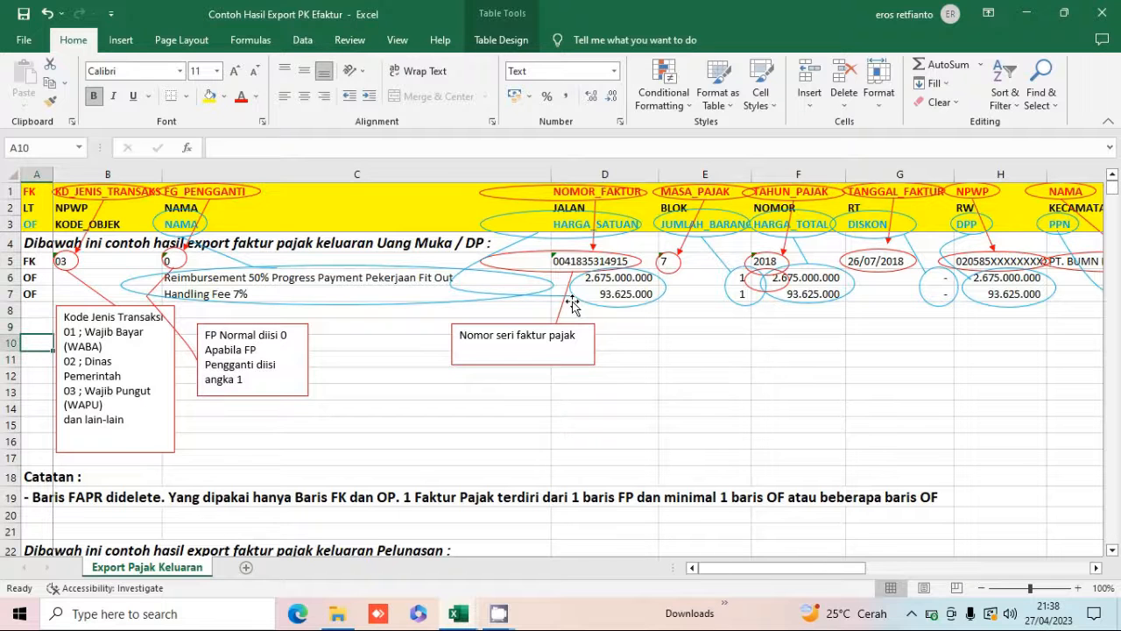
pyautogui.press('Down')
pyautogui.press('Down')
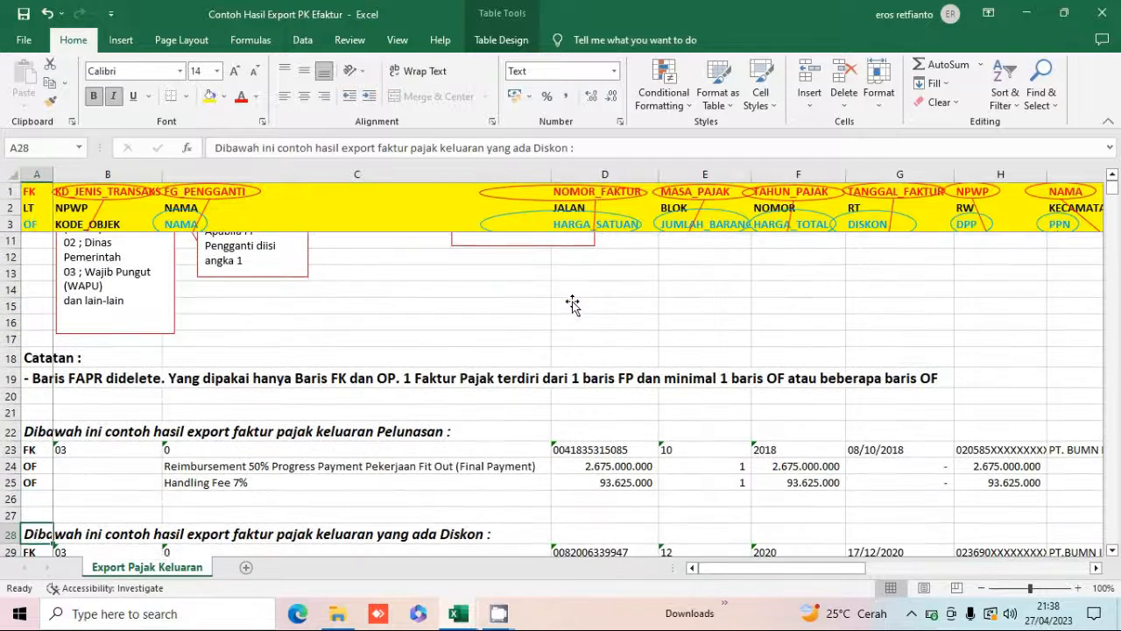
# Examine the Pelunasan example's FK row, including its uang muka and reference columns.
pyautogui.press('Up')
pyautogui.press('Up')
pyautogui.press('Up')
pyautogui.press('Right')
pyautogui.press('Right')
pyautogui.press('Right')
pyautogui.press('Right')
pyautogui.press('Right')
pyautogui.press('Right')
pyautogui.press('Right')
pyautogui.press('Right')
pyautogui.press('Up')
pyautogui.press('Up')
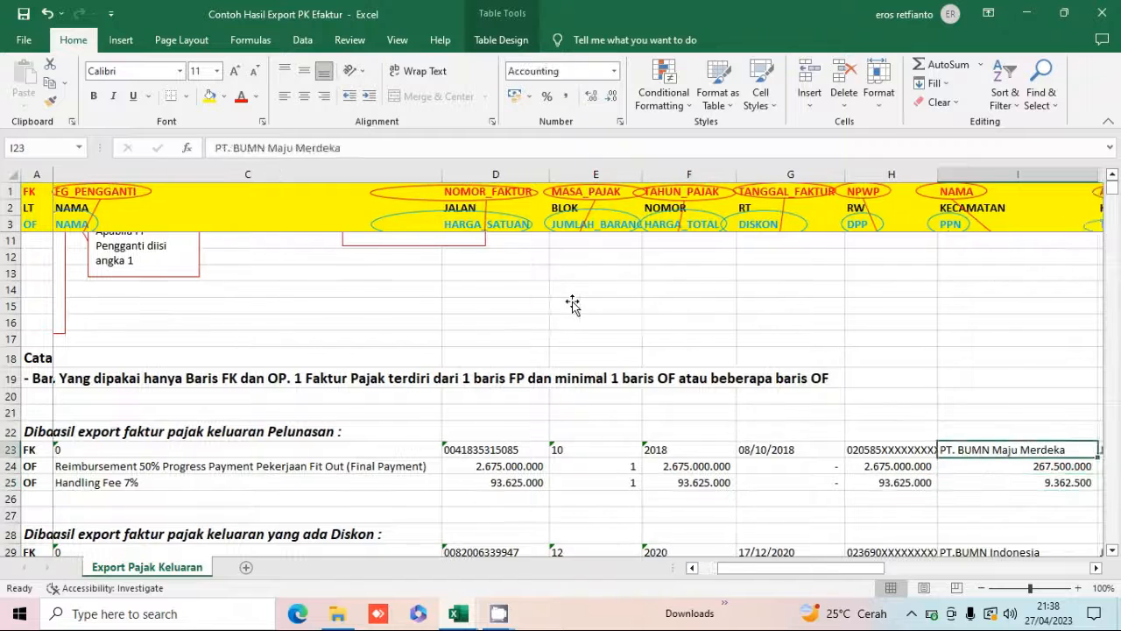
pyautogui.press('Right')
pyautogui.press('Right')
pyautogui.press('Right')
pyautogui.press('Right')
pyautogui.press('Right')
pyautogui.press('Right')
pyautogui.press('Right')
pyautogui.press('Right')
pyautogui.press('Left')
pyautogui.press('Left')
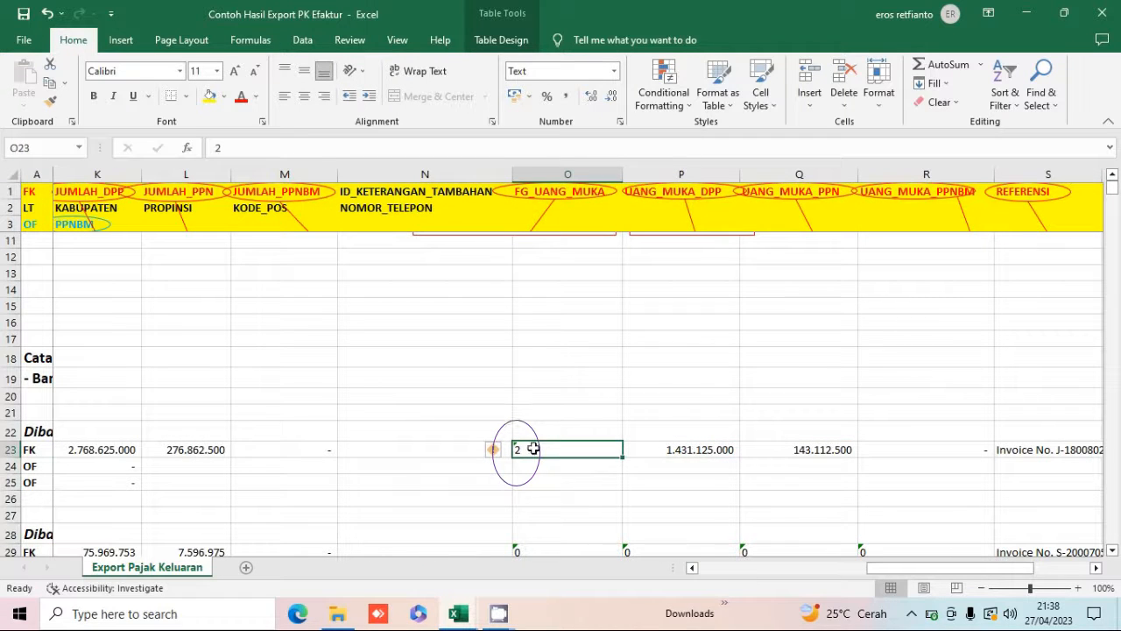
pyautogui.press('Right')
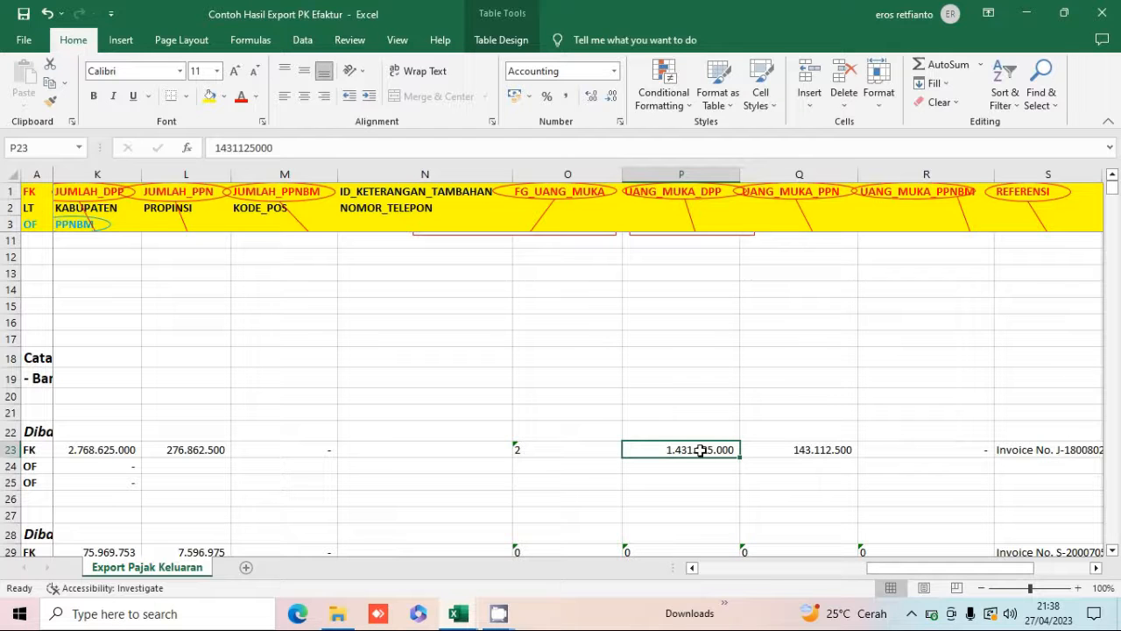
pyautogui.click(779, 447)
pyautogui.press('Left')
pyautogui.press('Left')
pyautogui.press('Left')
pyautogui.press('Left')
pyautogui.press('Left')
pyautogui.press('Left')
pyautogui.press('Left')
pyautogui.press('Left')
pyautogui.press('Left')
pyautogui.press('Left')
pyautogui.press('Left')
pyautogui.press('Left')
pyautogui.press('Left')
pyautogui.press('Left')
pyautogui.press('Left')
pyautogui.press('Left')
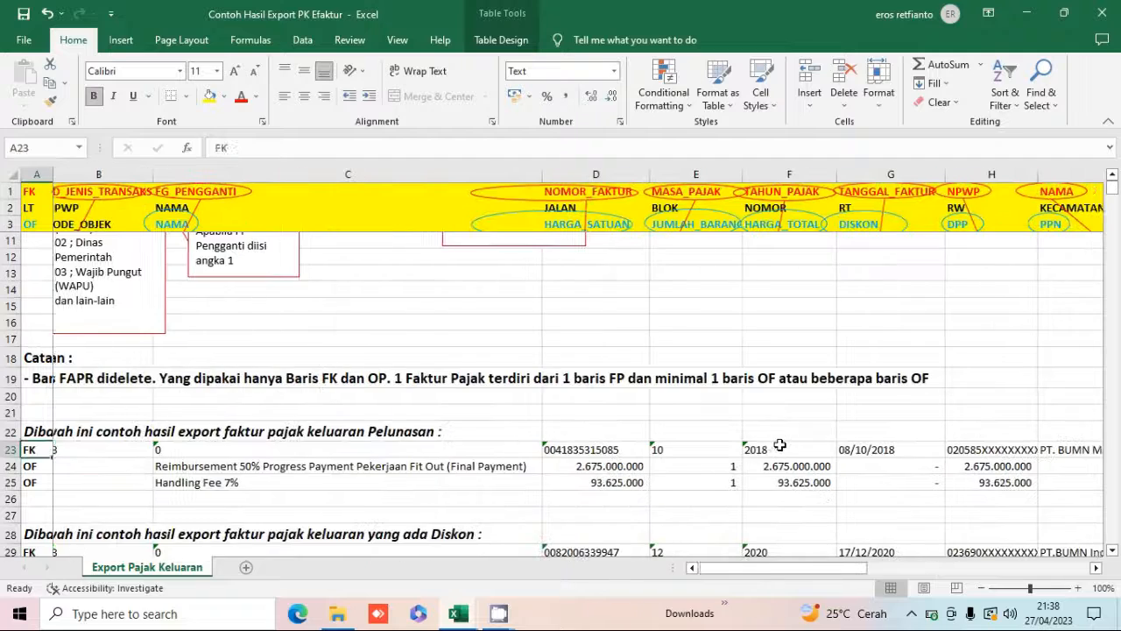
# Examine the Diskon example's OF rows and their total price, discount and DPP values.
pyautogui.press('Down')
pyautogui.press('Down')
pyautogui.press('Down')
pyautogui.press('Down')
pyautogui.press('Down')
pyautogui.press('Down')
pyautogui.press('Down')
pyautogui.press('Down')
pyautogui.press('Down')
pyautogui.press('Down')
pyautogui.press('Down')
pyautogui.press('Down')
pyautogui.press('Up')
pyautogui.press('Up')
pyautogui.press('Up')
pyautogui.press('Up')
pyautogui.press('Up')
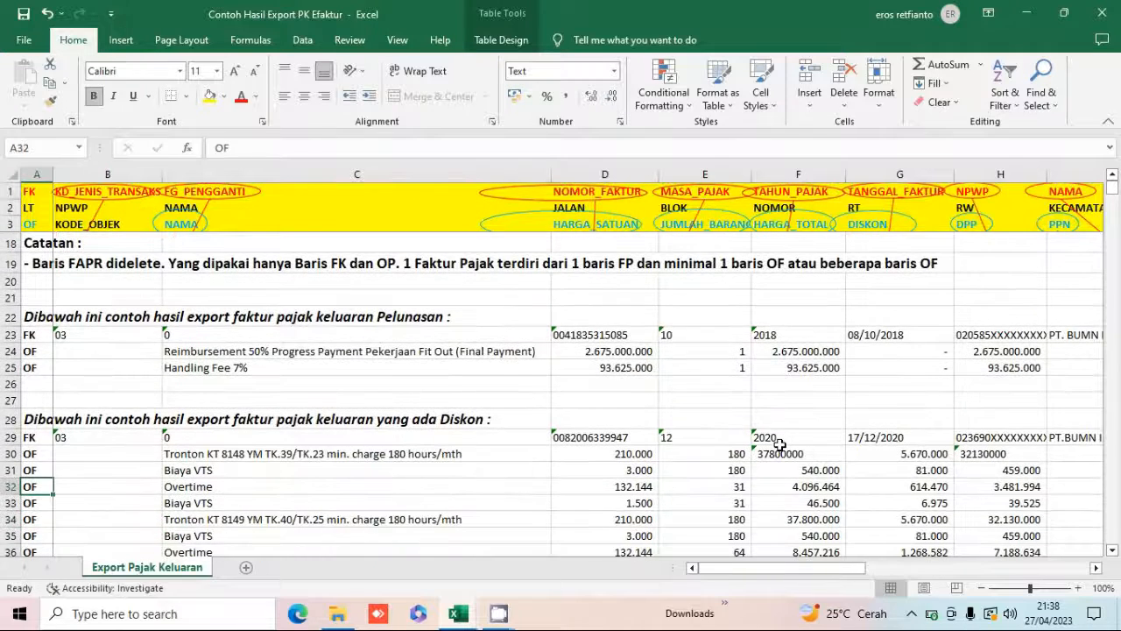
pyautogui.press('Right')
pyautogui.press('Right')
pyautogui.press('Right')
pyautogui.press('Right')
pyautogui.press('Right')
pyautogui.press('Right')
pyautogui.press('Down')
pyautogui.press('Down')
pyautogui.press('Down')
pyautogui.press('Down')
pyautogui.press('Down')
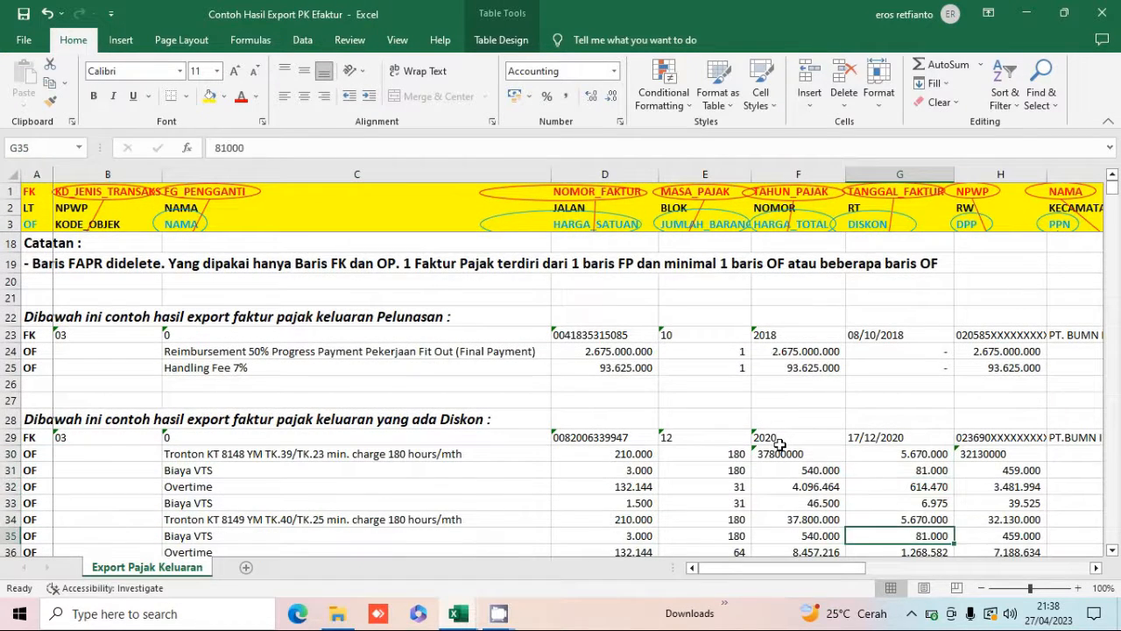
pyautogui.press('Down')
pyautogui.press('Down')
pyautogui.press('Up')
pyautogui.press('Left')
pyautogui.press('Up')
pyautogui.press('Up')
pyautogui.press('Up')
pyautogui.press('Up')
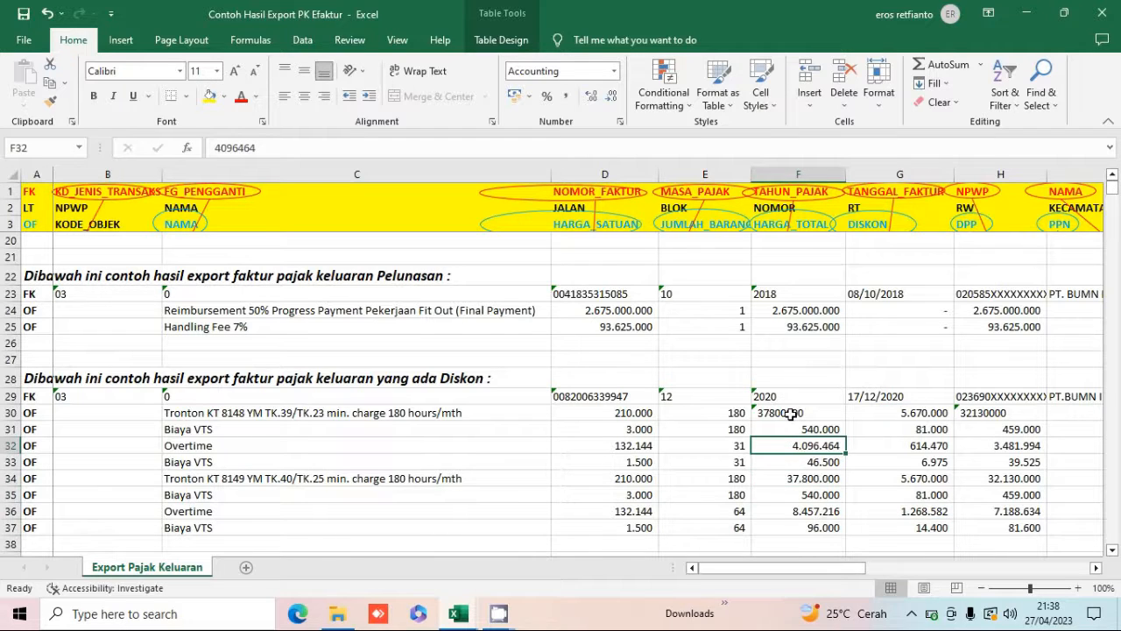
# Convert the first Diskon OF row's total price and DPP cells from text to numbers with comma style.
pyautogui.click(791, 414)
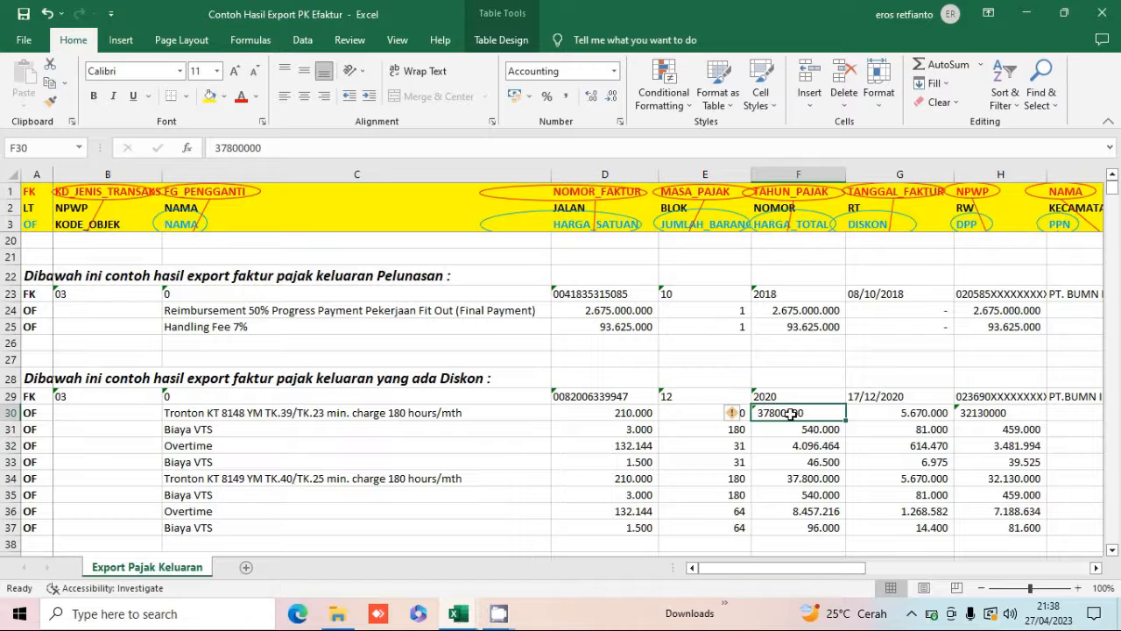
pyautogui.click(736, 416)
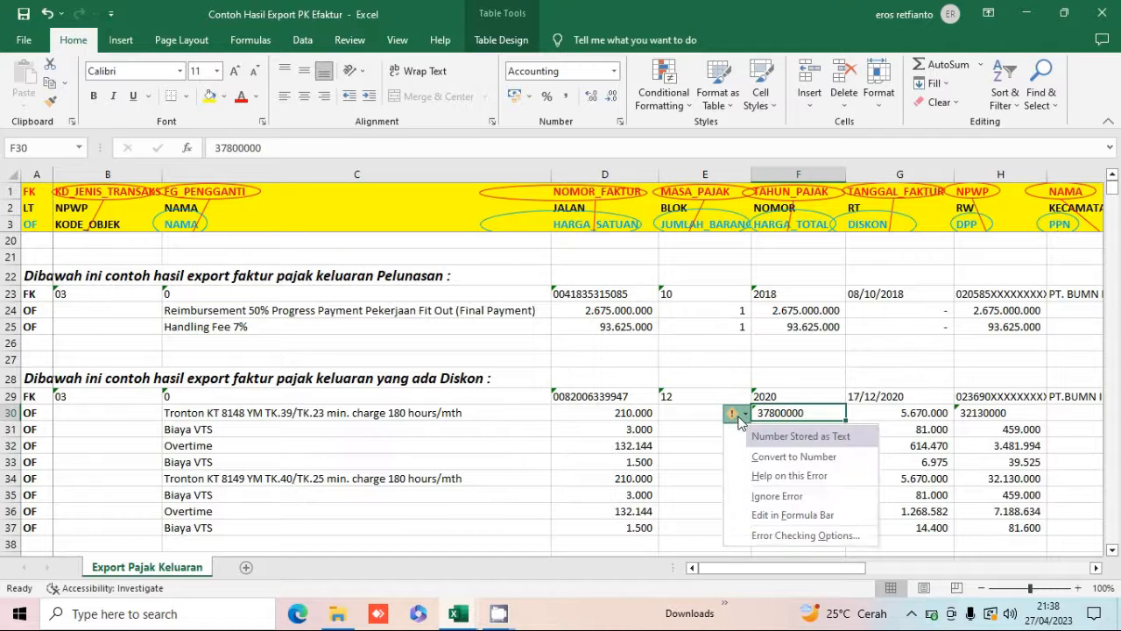
pyautogui.click(768, 458)
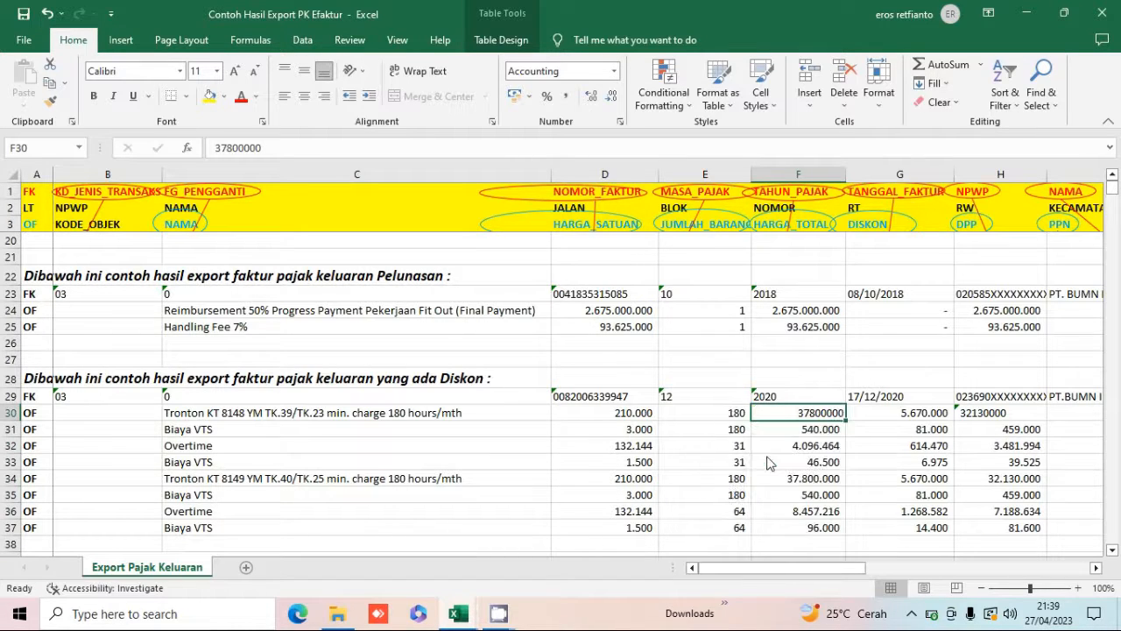
pyautogui.click(568, 97)
pyautogui.press('Right')
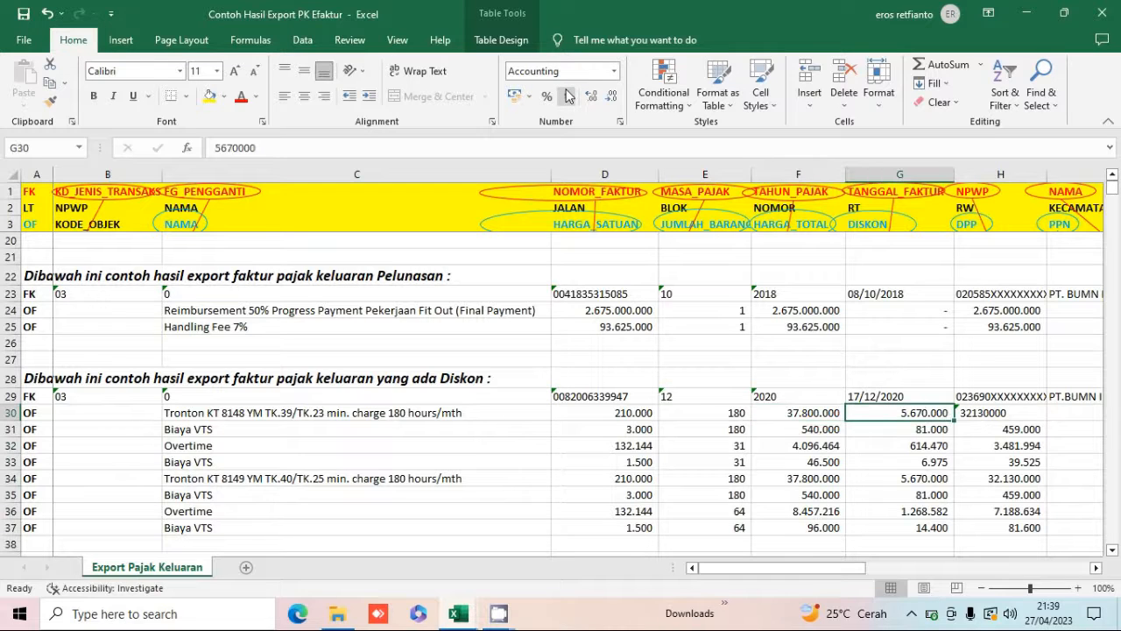
pyautogui.press('Right')
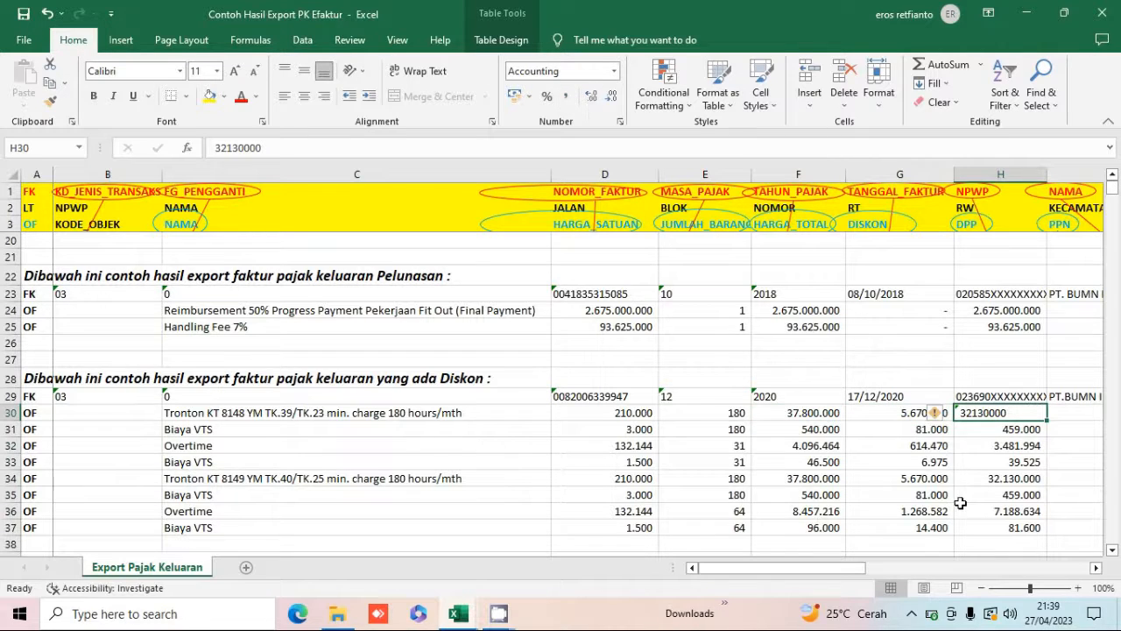
pyautogui.click(939, 413)
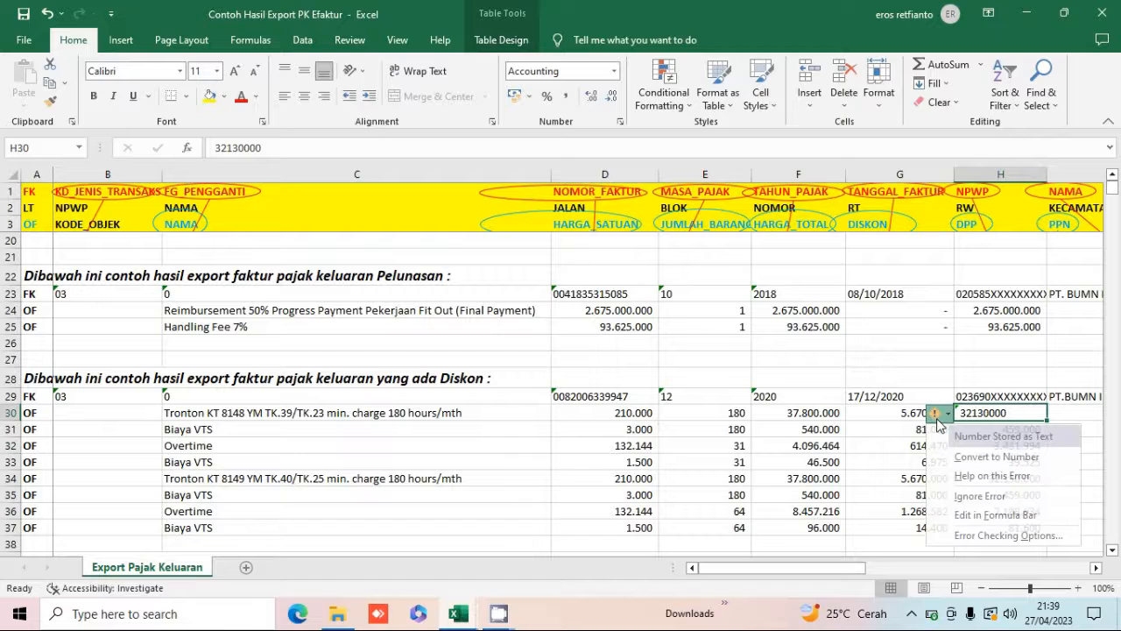
pyautogui.click(956, 458)
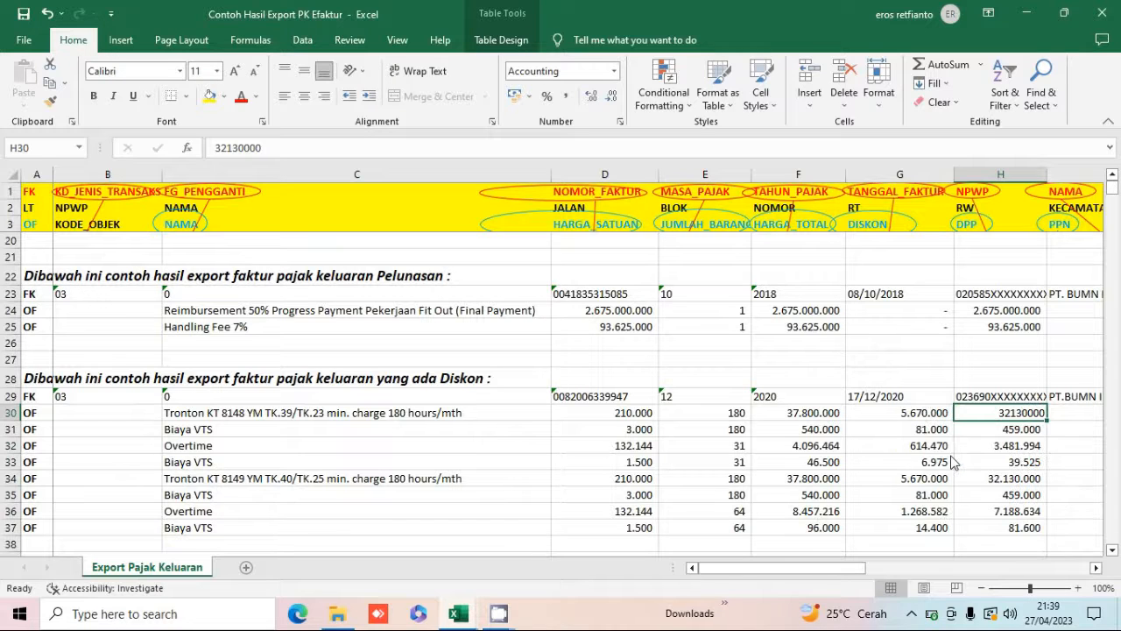
pyautogui.click(568, 98)
# Set the first Diskon OF row's DPP to a formula of total price minus discount, then check it.
pyautogui.write('=')
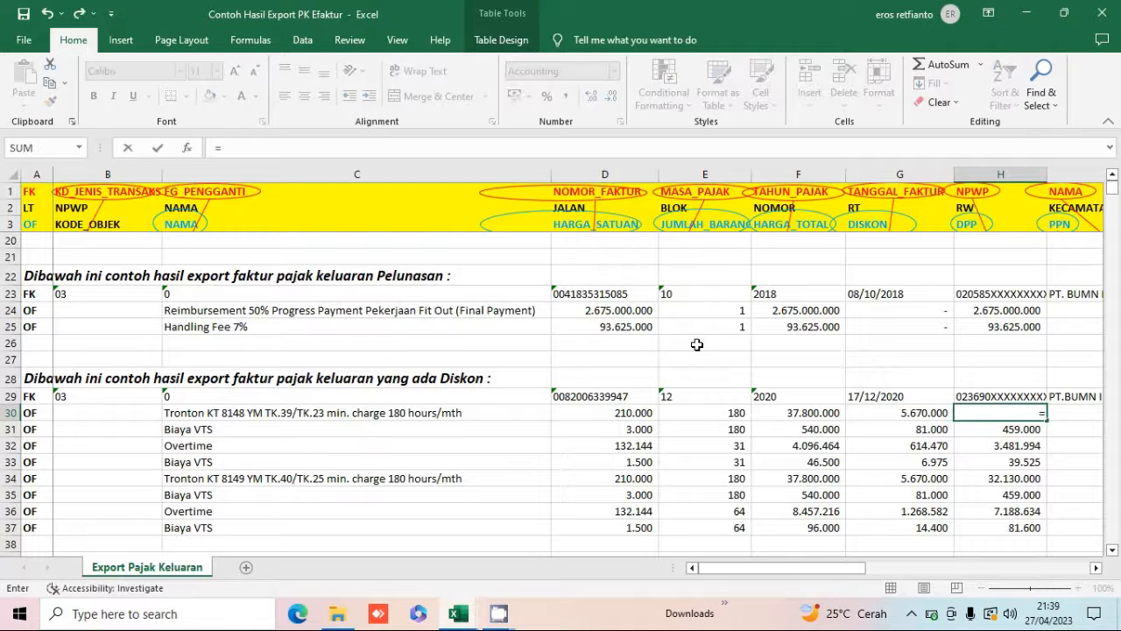
pyautogui.press('Left')
pyautogui.press('Left')
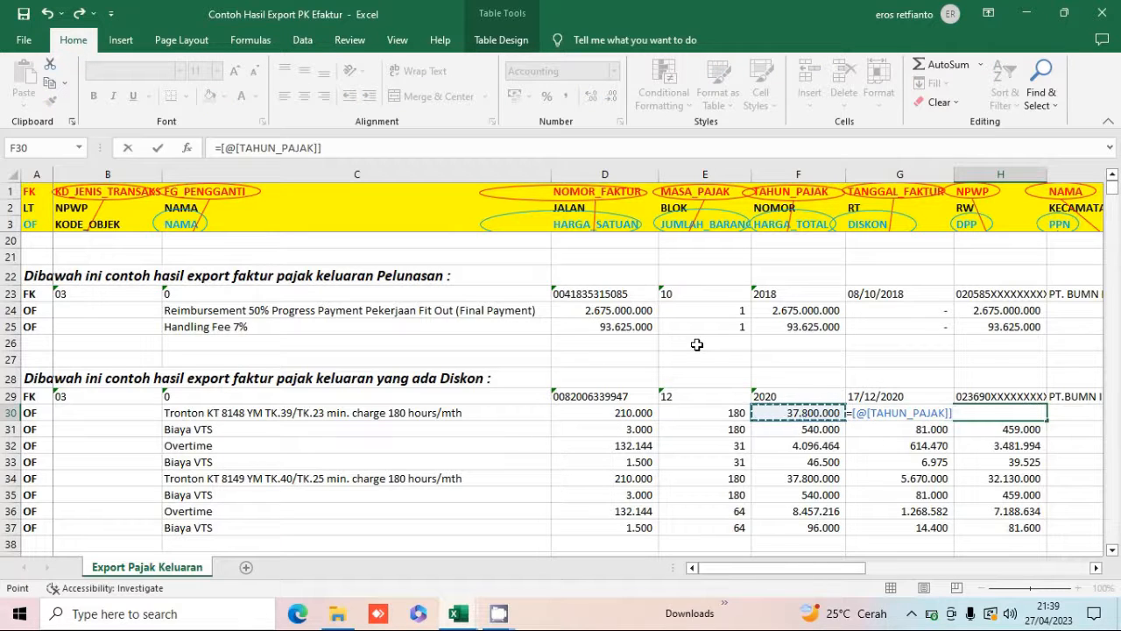
pyautogui.write('-')
pyautogui.press('Left')
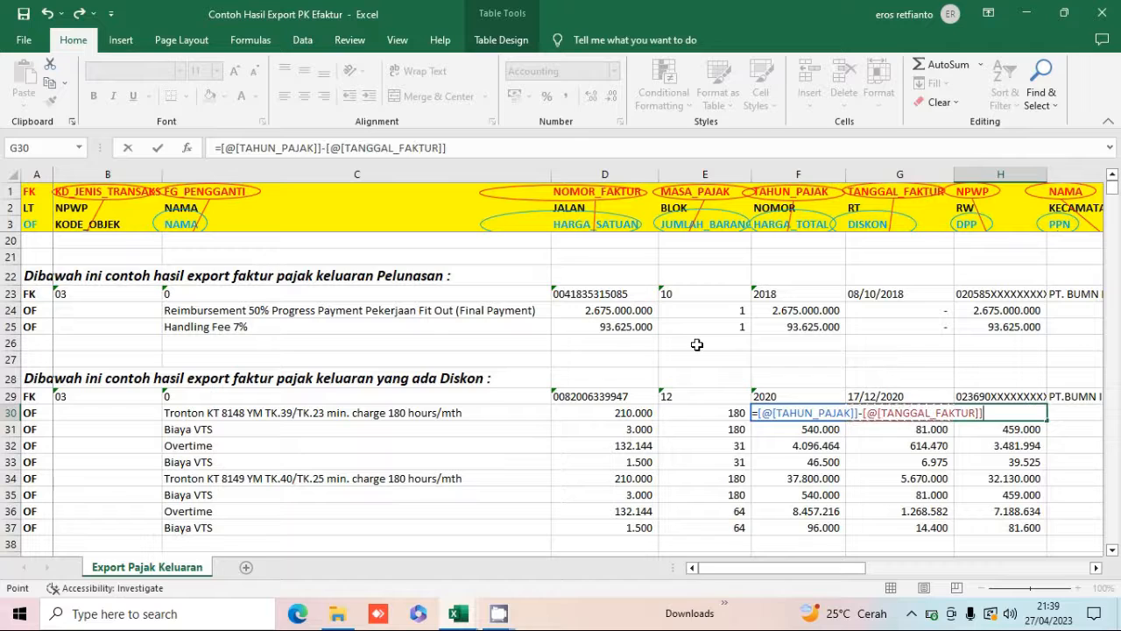
pyautogui.press('Return')
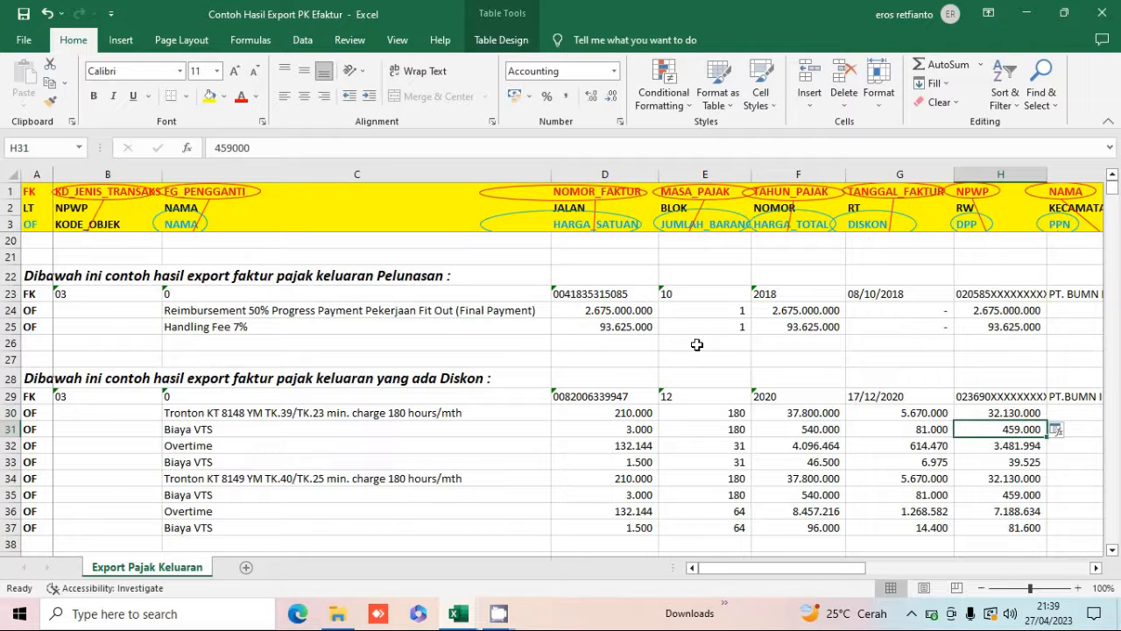
pyautogui.press('Up')
pyautogui.press('Left')
pyautogui.press('Right')
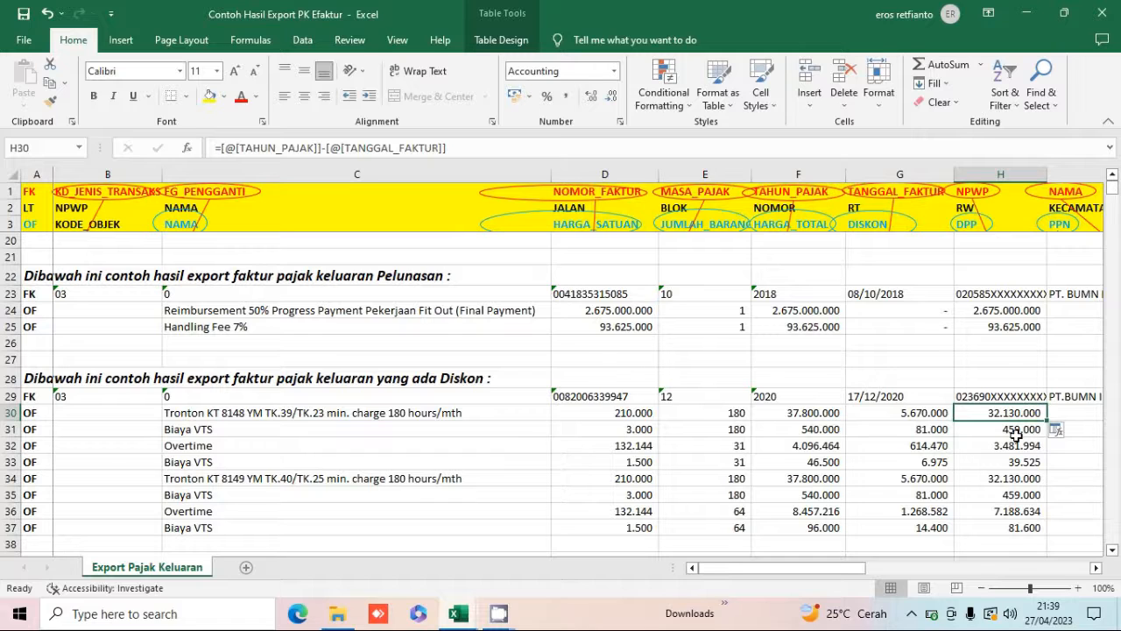
pyautogui.hscroll(2, 1015, 435)
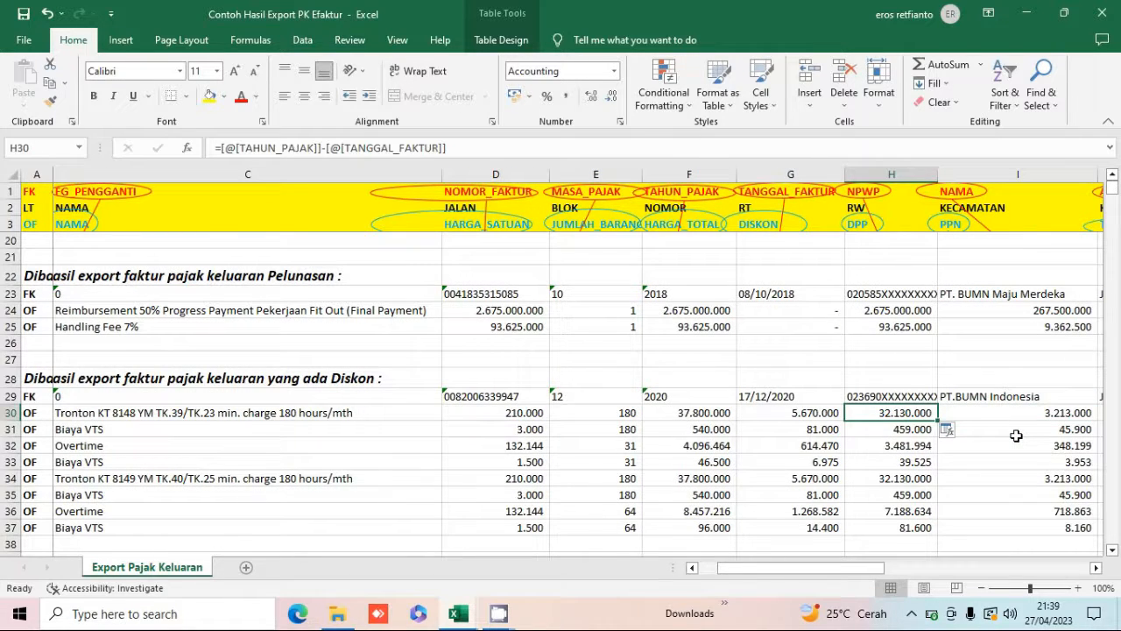
# Examine the Diskon example's DPP column and its FK row's total DPP, PPN, uang muka and reference columns.
pyautogui.hotkey('shift', 'Down')
pyautogui.hotkey('shift', 'Down')
pyautogui.hotkey('shift', 'Down')
pyautogui.hotkey('shift', 'Down')
pyautogui.hotkey('shift', 'Down')
pyautogui.hotkey('shift', 'Down')
pyautogui.hotkey('shift', 'Down')
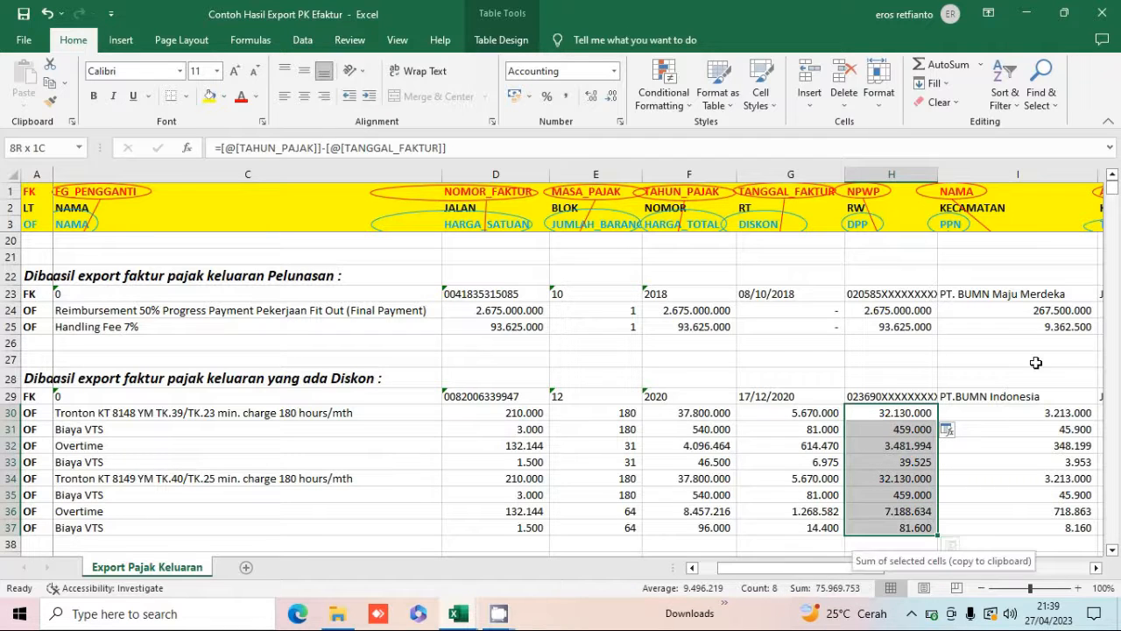
pyautogui.press('Right')
pyautogui.press('Right')
pyautogui.press('Right')
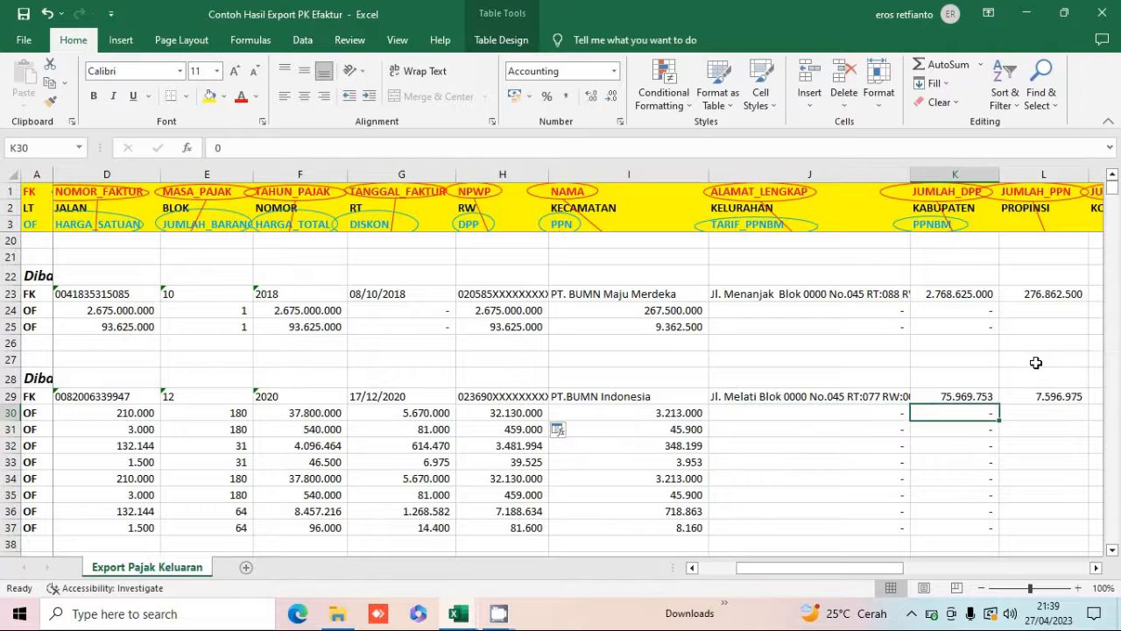
pyautogui.press('Up')
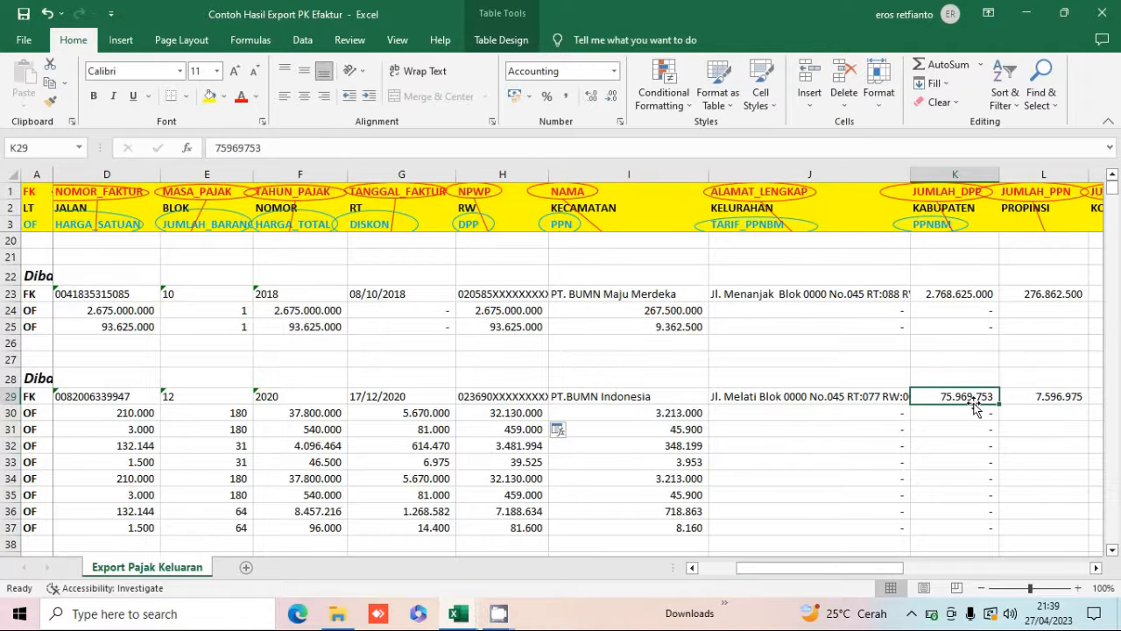
pyautogui.press('Right')
pyautogui.press('Right')
pyautogui.press('Right')
pyautogui.press('Right')
pyautogui.press('Left')
pyautogui.press('Left')
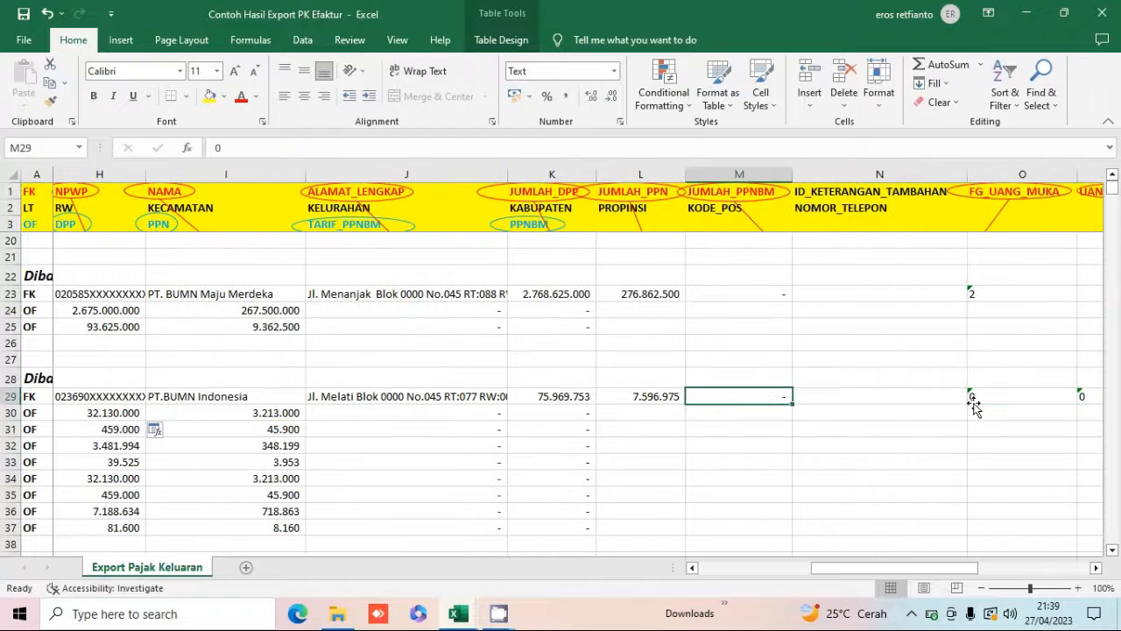
pyautogui.press('Right')
pyautogui.press('Right')
pyautogui.press('Left')
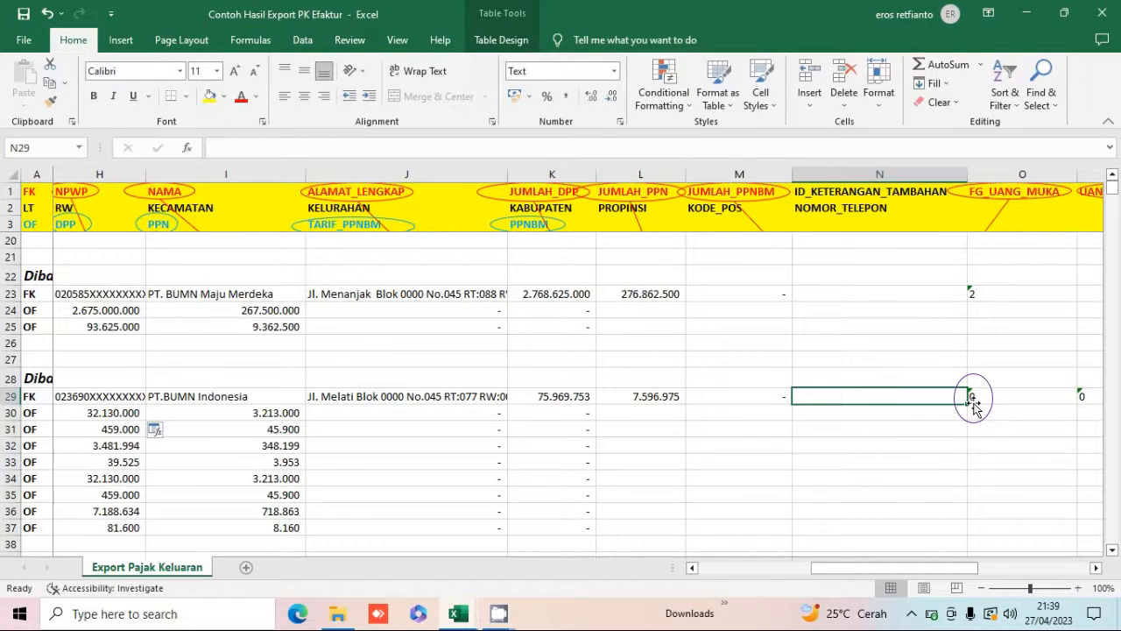
pyautogui.press('Right')
pyautogui.press('Right')
pyautogui.press('Left')
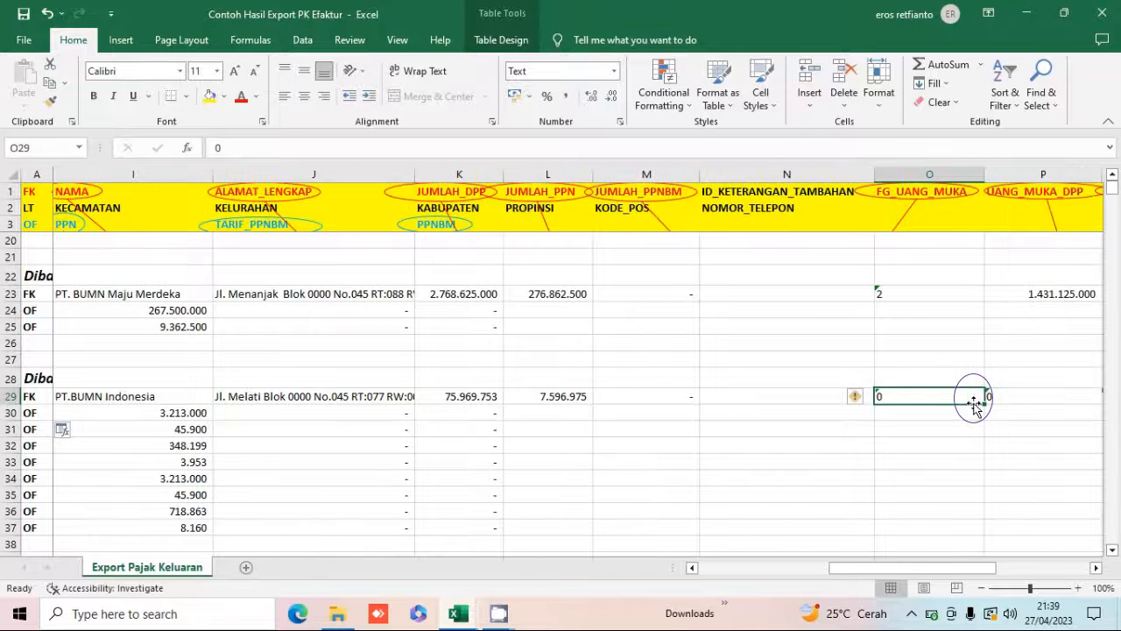
pyautogui.press('Right')
pyautogui.press('Right')
pyautogui.press('Right')
pyautogui.press('Right')
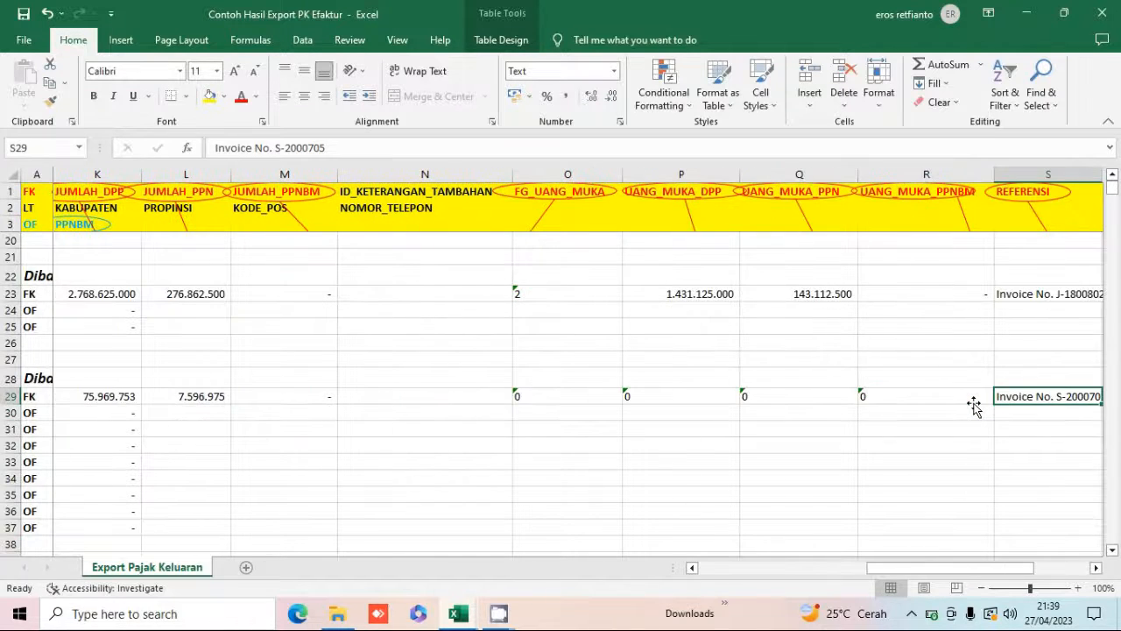
pyautogui.press('Left')
pyautogui.press('Right')
pyautogui.press('Left')
pyautogui.press('Left')
pyautogui.press('Down')
pyautogui.press('Down')
pyautogui.press('Down')
pyautogui.press('Down')
pyautogui.press('Down')
pyautogui.press('Down')
pyautogui.press('Down')
pyautogui.press('Down')
pyautogui.press('Down')
pyautogui.press('Down')
pyautogui.press('Down')
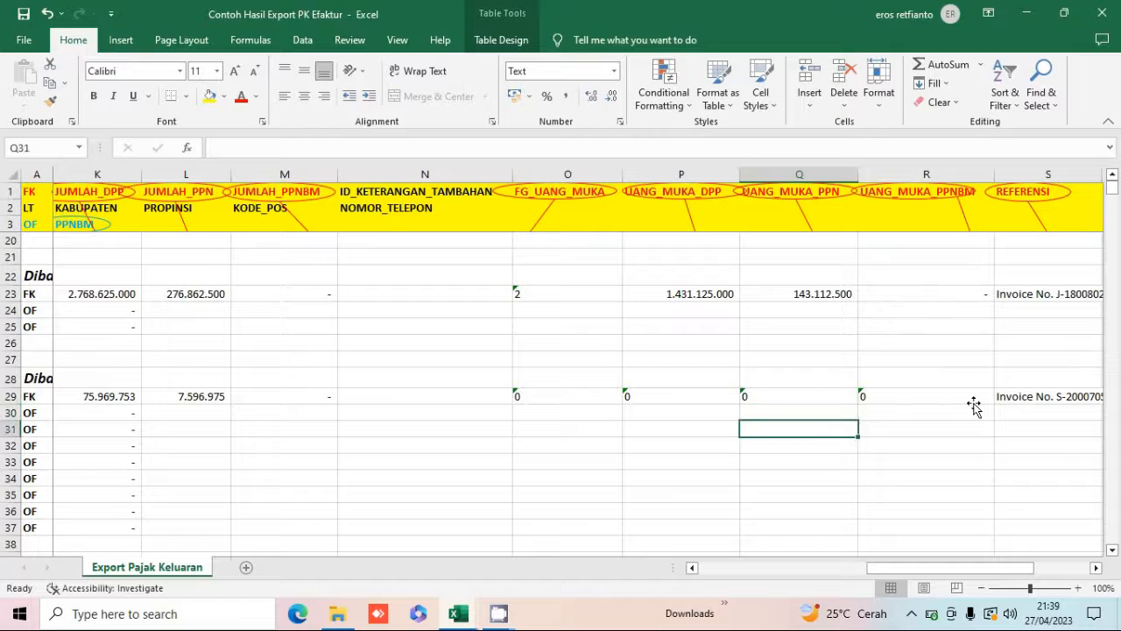
pyautogui.press('Left')
pyautogui.press('Left')
pyautogui.press('Left')
pyautogui.press('Left')
pyautogui.press('Left')
pyautogui.press('Left')
pyautogui.press('Left')
pyautogui.press('Left')
pyautogui.press('Left')
pyautogui.press('Left')
pyautogui.press('Left')
pyautogui.press('Left')
pyautogui.press('Left')
pyautogui.press('Left')
pyautogui.press('Left')
pyautogui.press('Left')
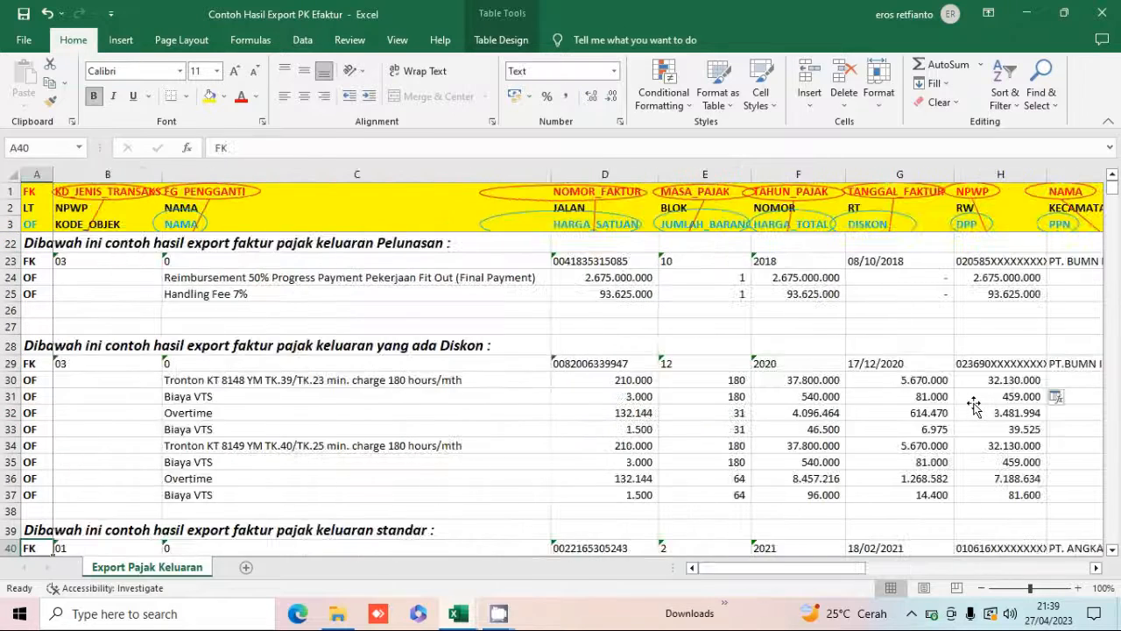
# Examine the standard invoice example's FK and OF rows across all columns.
pyautogui.scroll(-2, 973, 405)
pyautogui.press('Down')
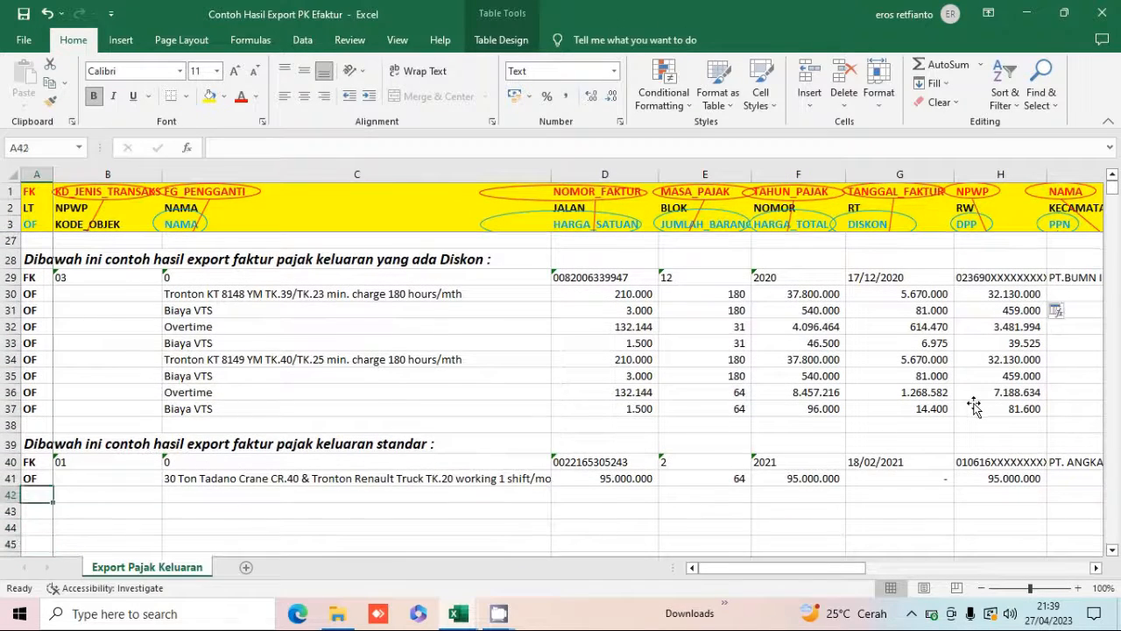
pyautogui.press('Right')
pyautogui.press('Right')
pyautogui.press('Right')
pyautogui.press('Right')
pyautogui.press('Right')
pyautogui.press('Right')
pyautogui.press('Right')
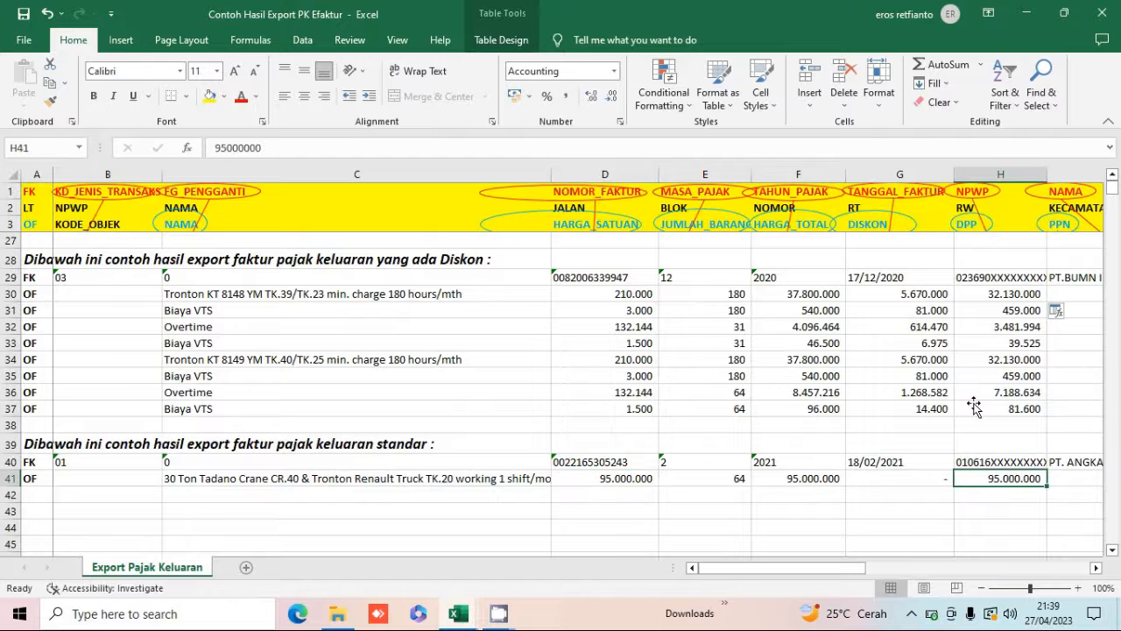
pyautogui.press('Left')
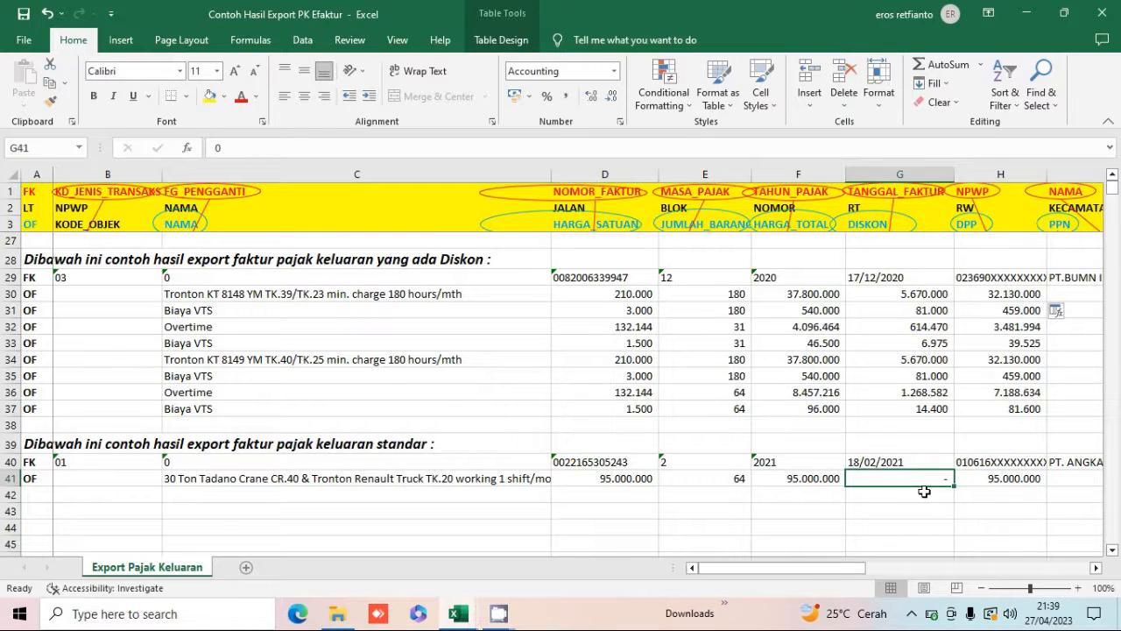
pyautogui.press('Right')
pyautogui.press('Right')
pyautogui.press('Right')
pyautogui.press('Right')
pyautogui.press('Right')
pyautogui.press('Right')
pyautogui.press('Right')
pyautogui.press('Right')
pyautogui.press('Right')
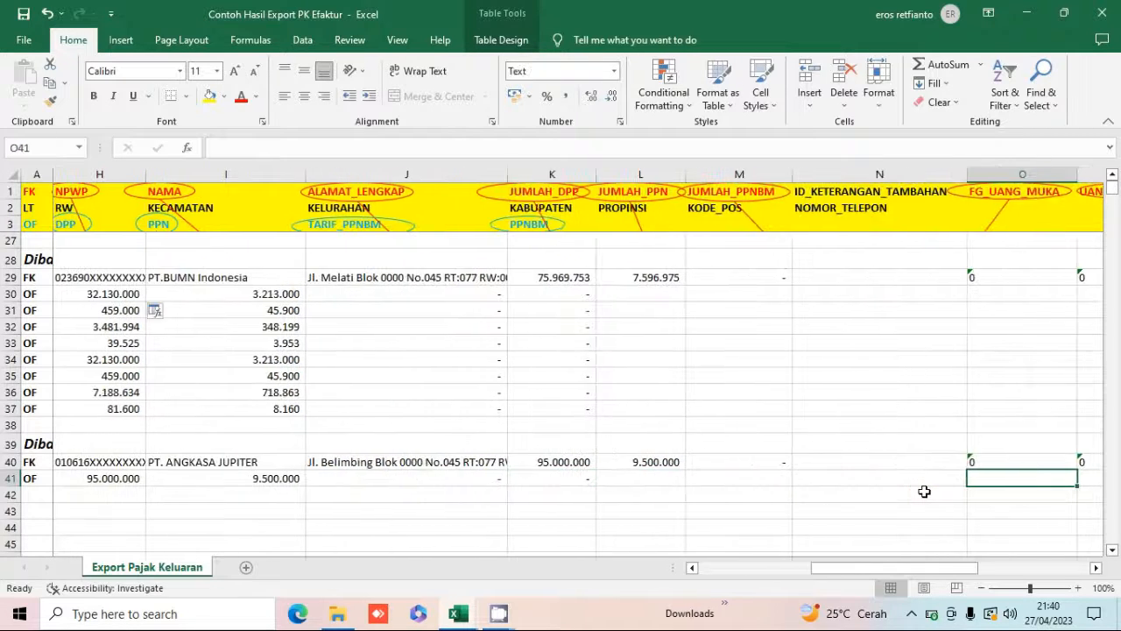
pyautogui.press('Right')
pyautogui.press('Left')
pyautogui.press('Left')
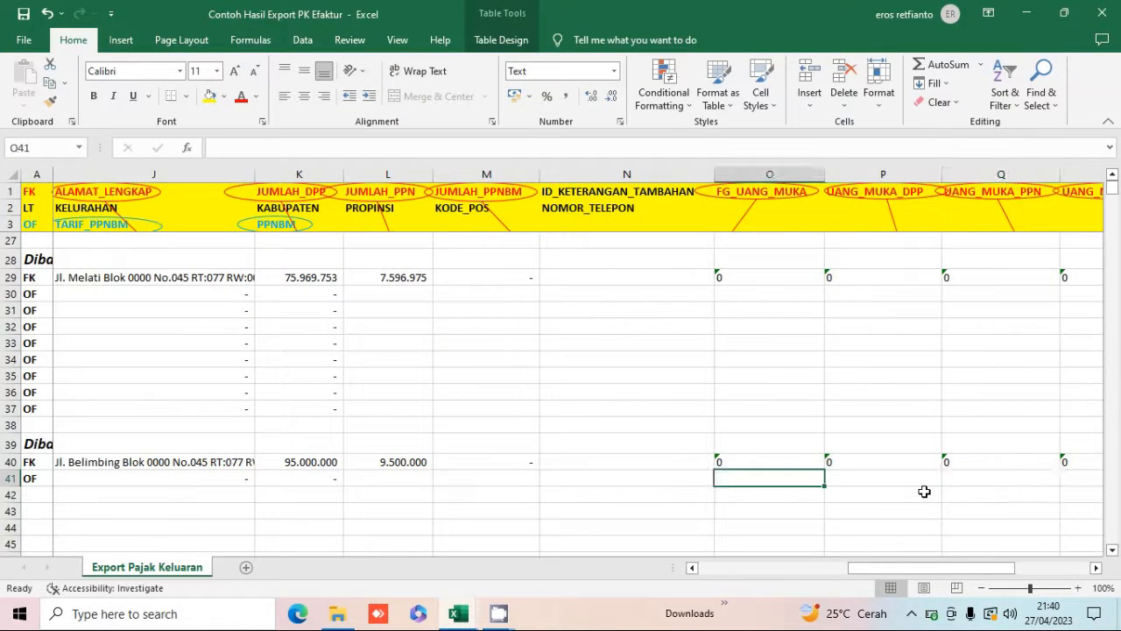
pyautogui.press('Up')
pyautogui.press('Right')
pyautogui.press('Right')
pyautogui.press('Right')
pyautogui.press('Right')
pyautogui.press('Right')
pyautogui.press('Left')
pyautogui.press('Left')
pyautogui.press('Left')
pyautogui.press('Left')
pyautogui.press('Left')
pyautogui.press('Left')
pyautogui.press('Left')
pyautogui.press('Left')
pyautogui.press('Left')
pyautogui.press('Left')
pyautogui.press('Left')
pyautogui.press('Left')
pyautogui.press('Left')
pyautogui.press('Left')
pyautogui.press('Left')
pyautogui.press('Left')
pyautogui.press('Left')
pyautogui.press('Left')
pyautogui.press('Left')
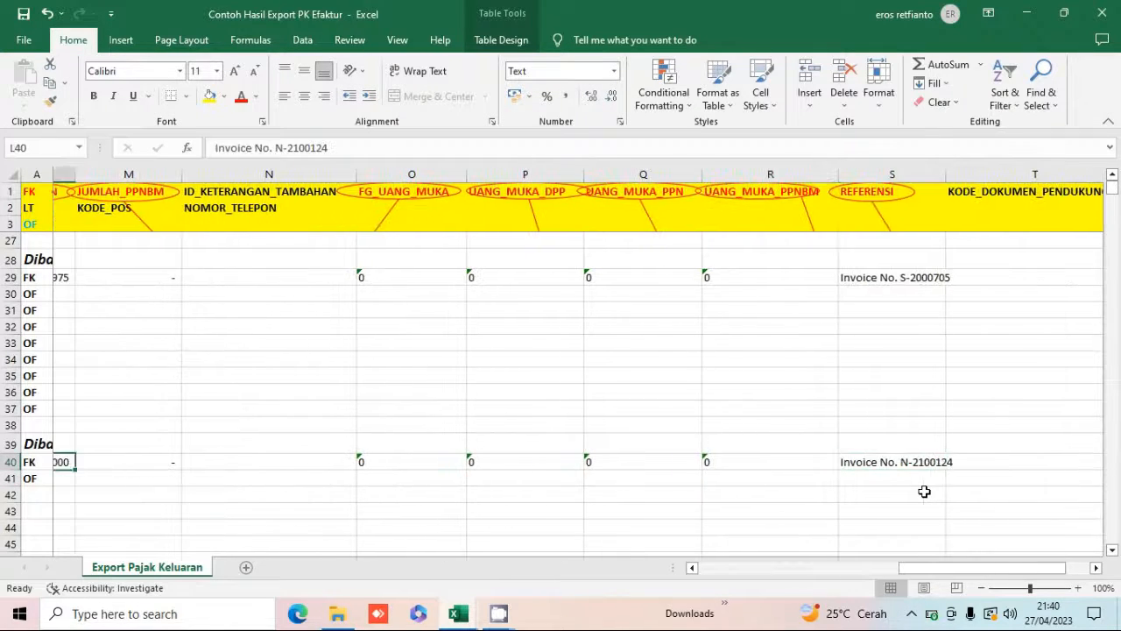
pyautogui.press('Down')
pyautogui.press('Down')
pyautogui.press('Down')
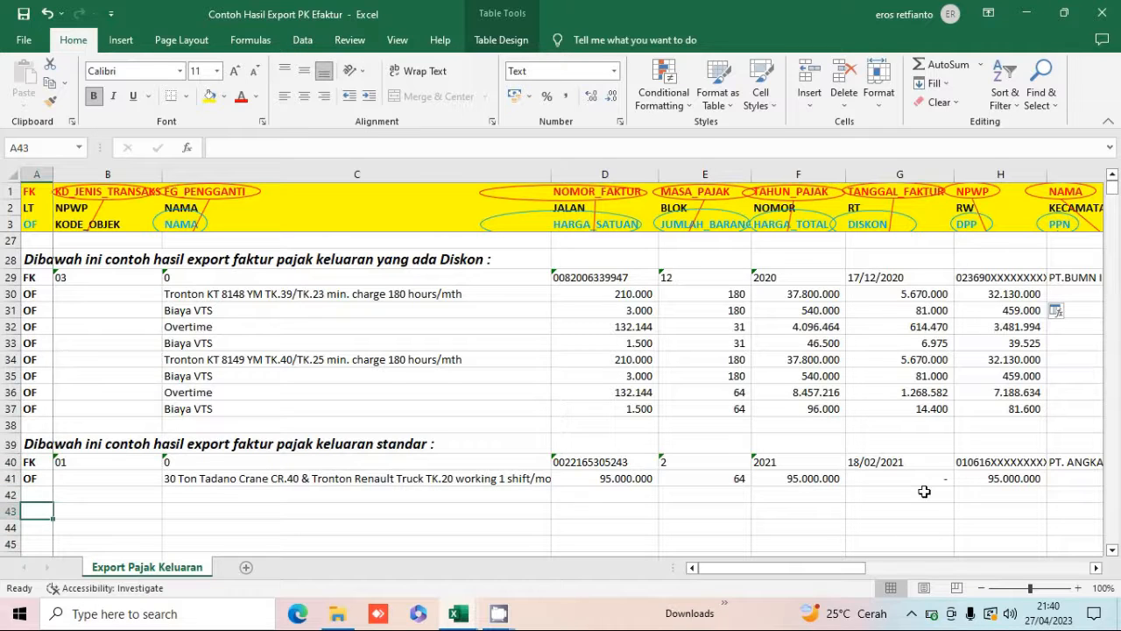
pyautogui.press('Down')
pyautogui.press('Right')
pyautogui.press('Up')
pyautogui.press('Left')
pyautogui.press('Up')
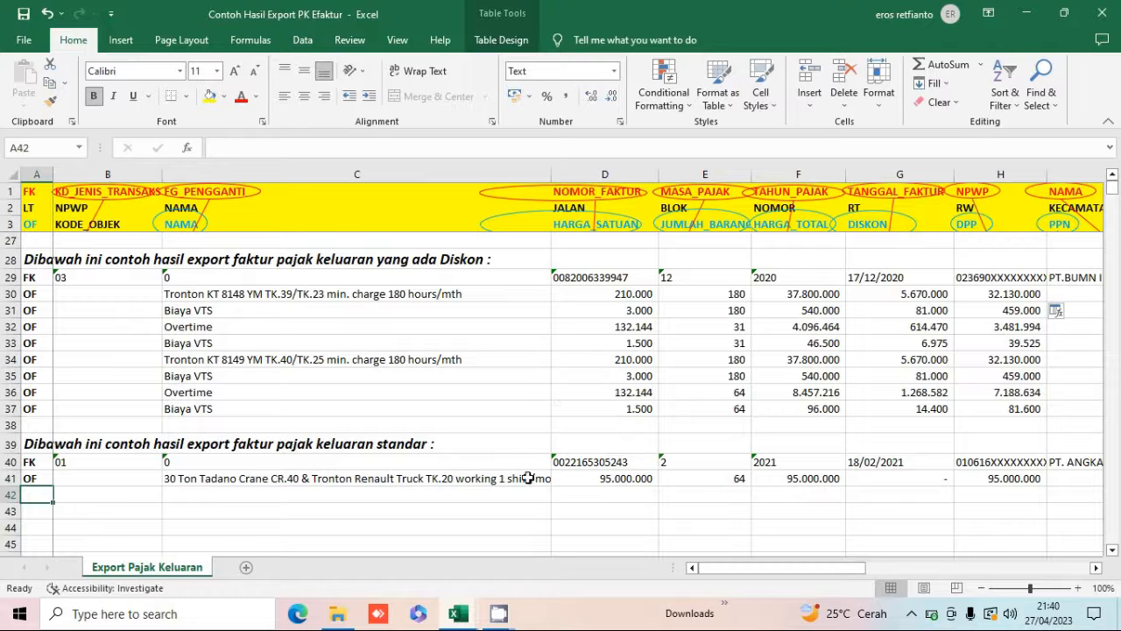
# Switch to the Format Impor PK Efaktur workbook and examine its FK, LT and OF header rows.
pyautogui.click(337, 619)
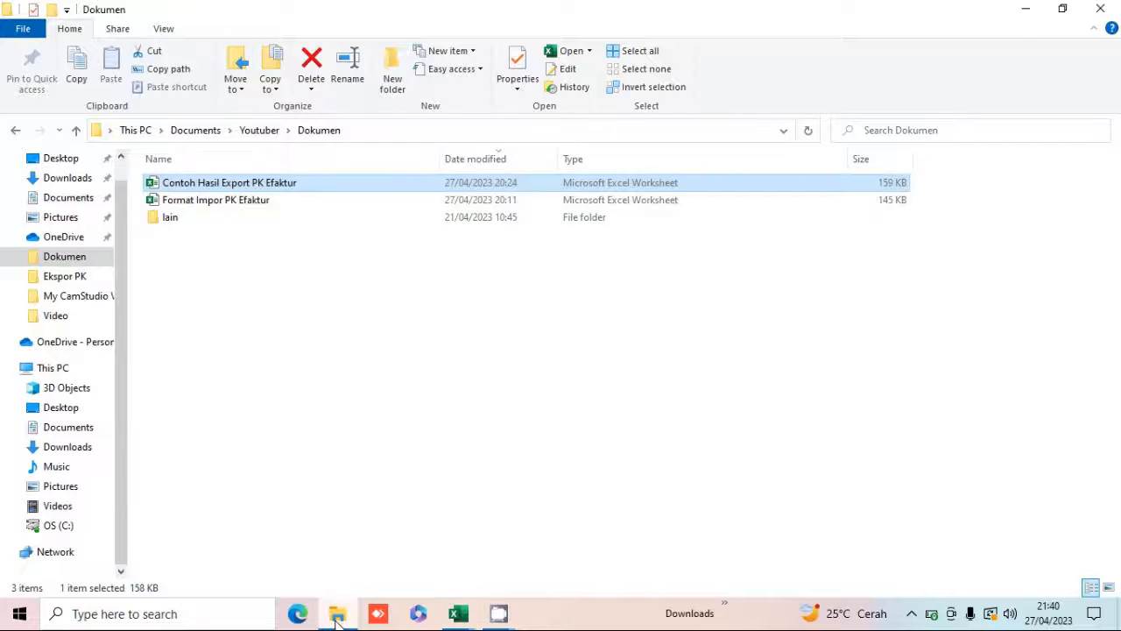
pyautogui.click(210, 201)
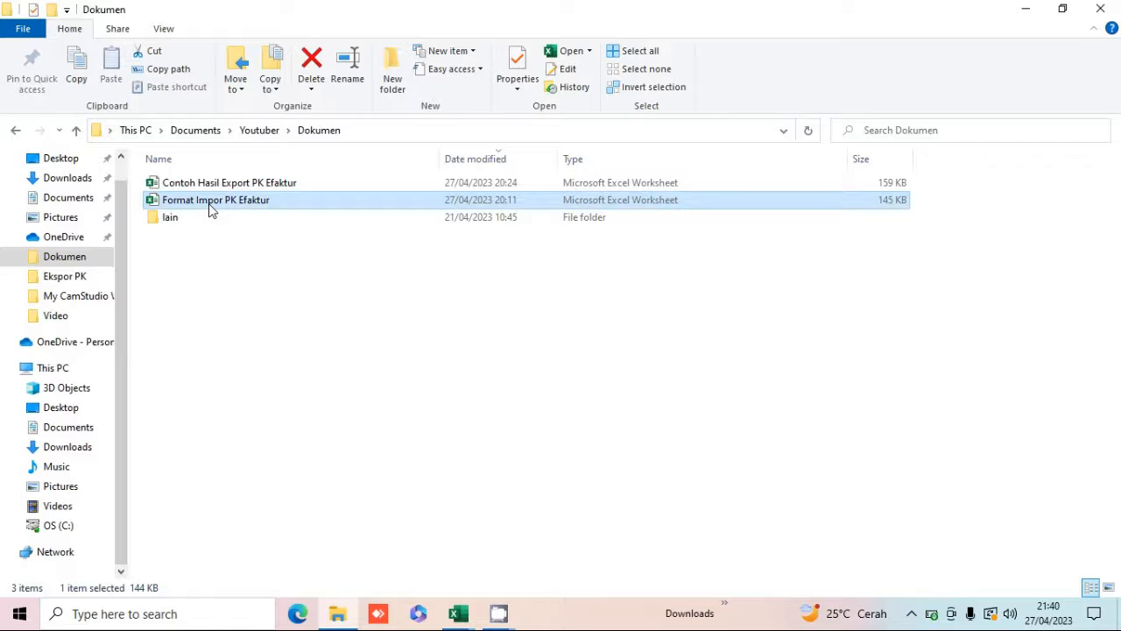
pyautogui.hotkey('alt', 'Tab')
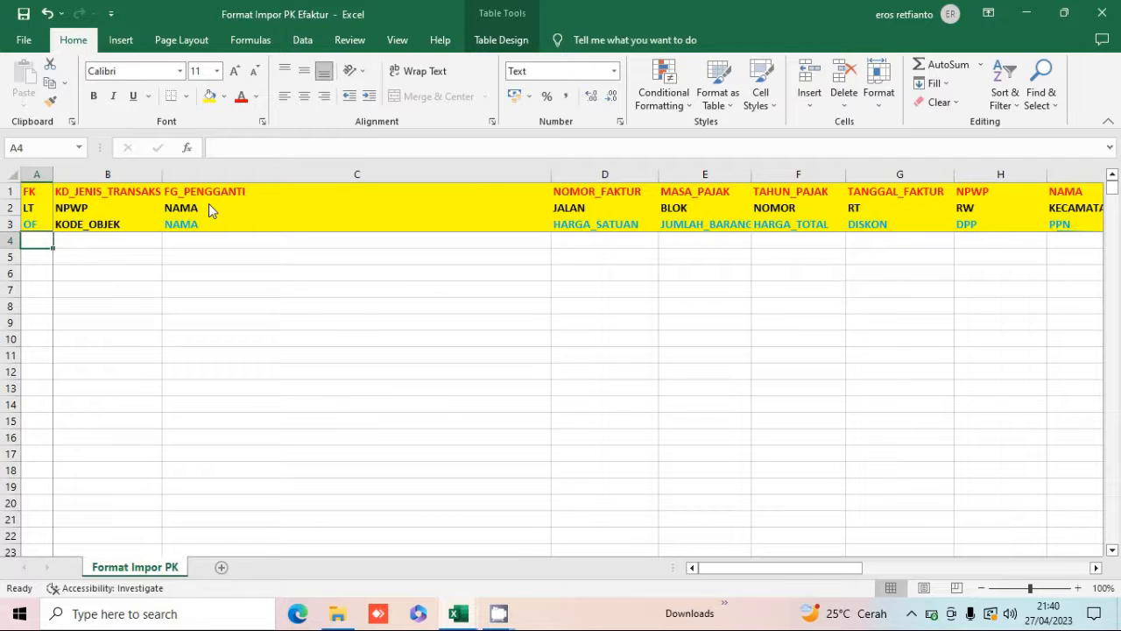
pyautogui.click(31, 191)
pyautogui.click(87, 198)
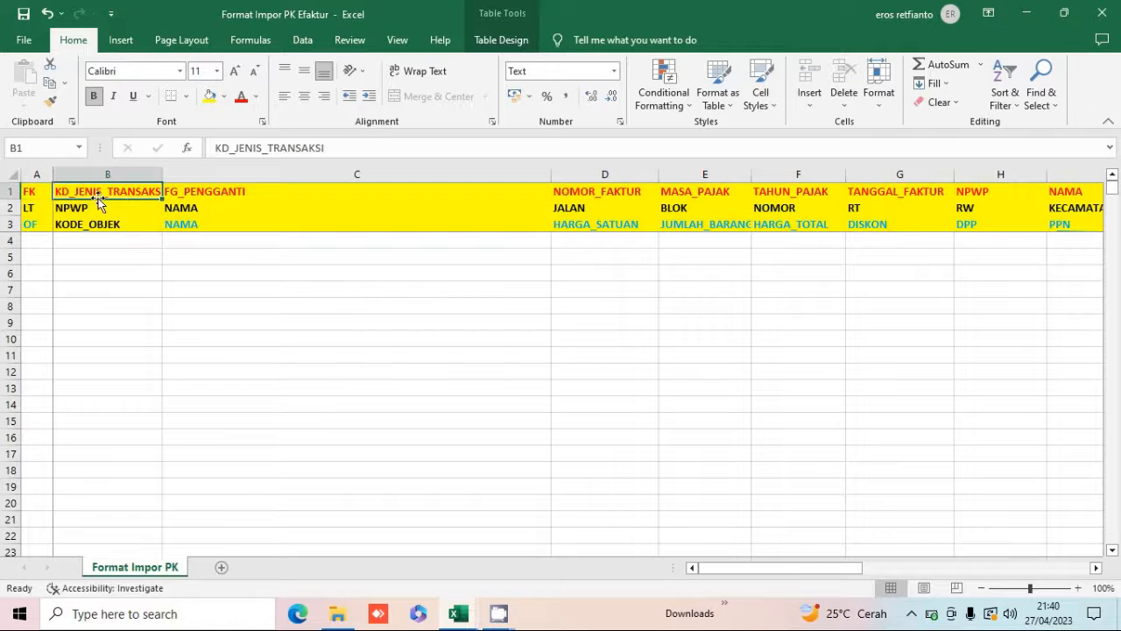
pyautogui.click(187, 191)
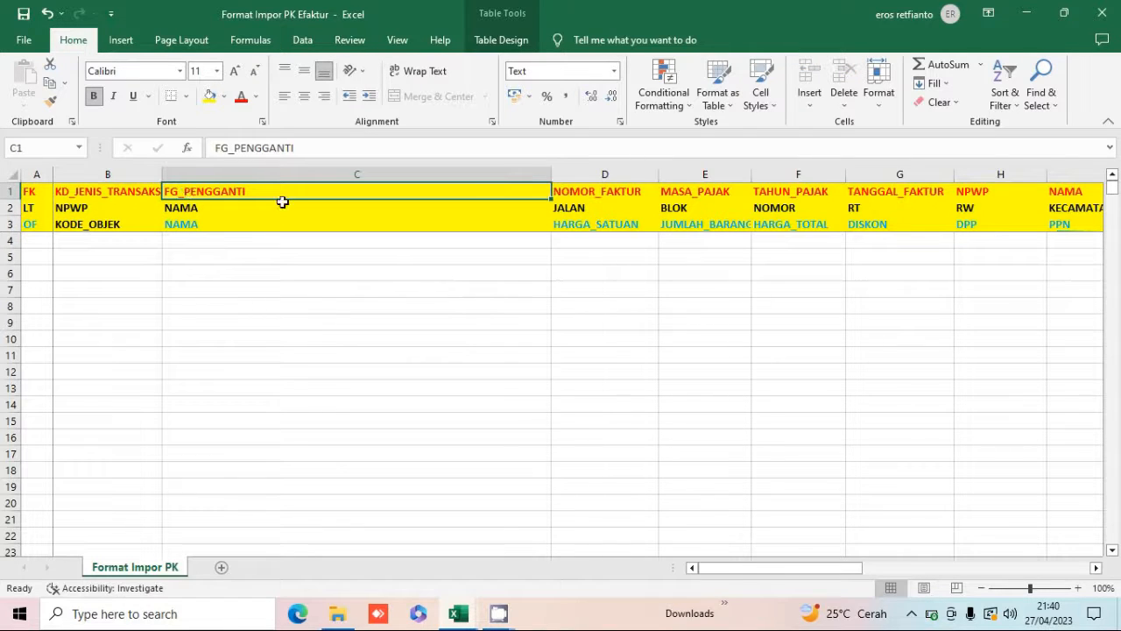
pyautogui.click(596, 197)
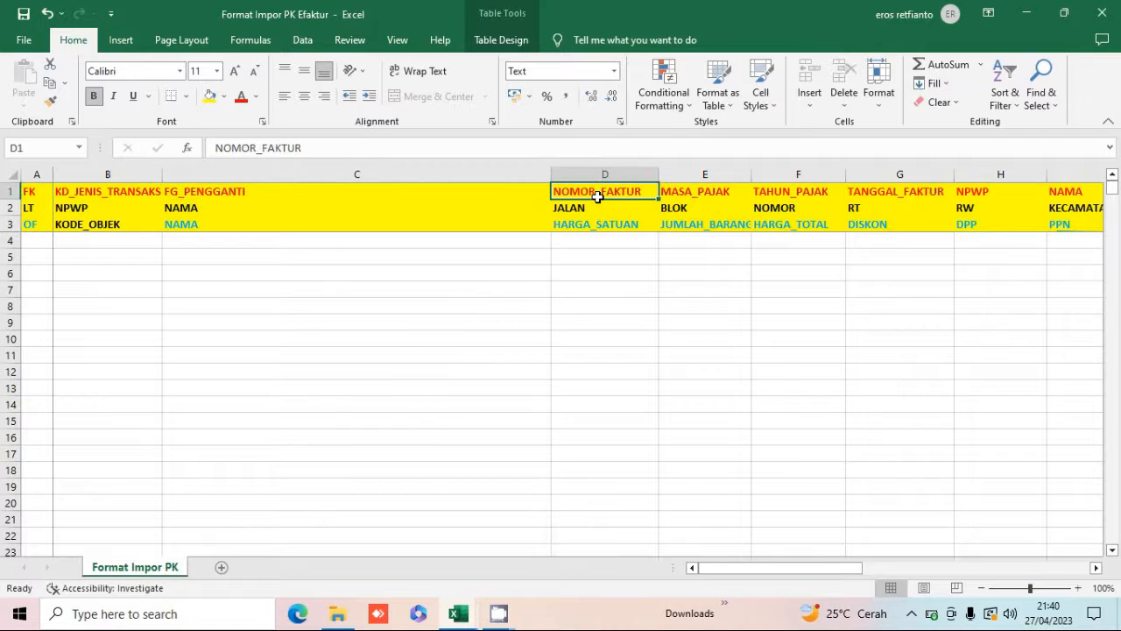
pyautogui.click(171, 226)
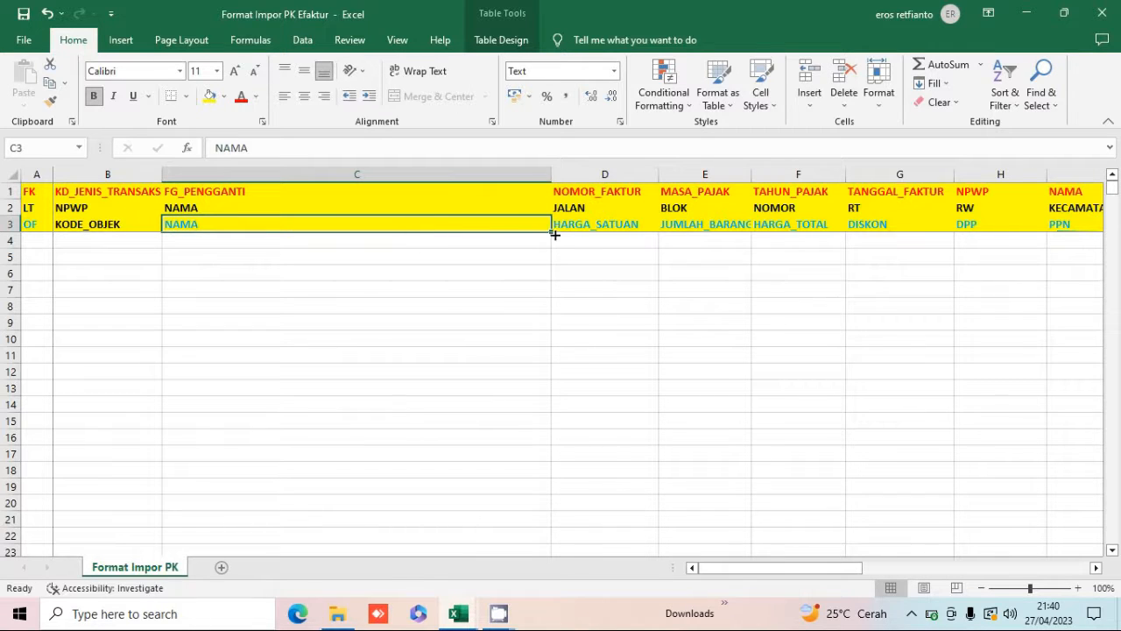
pyautogui.click(38, 240)
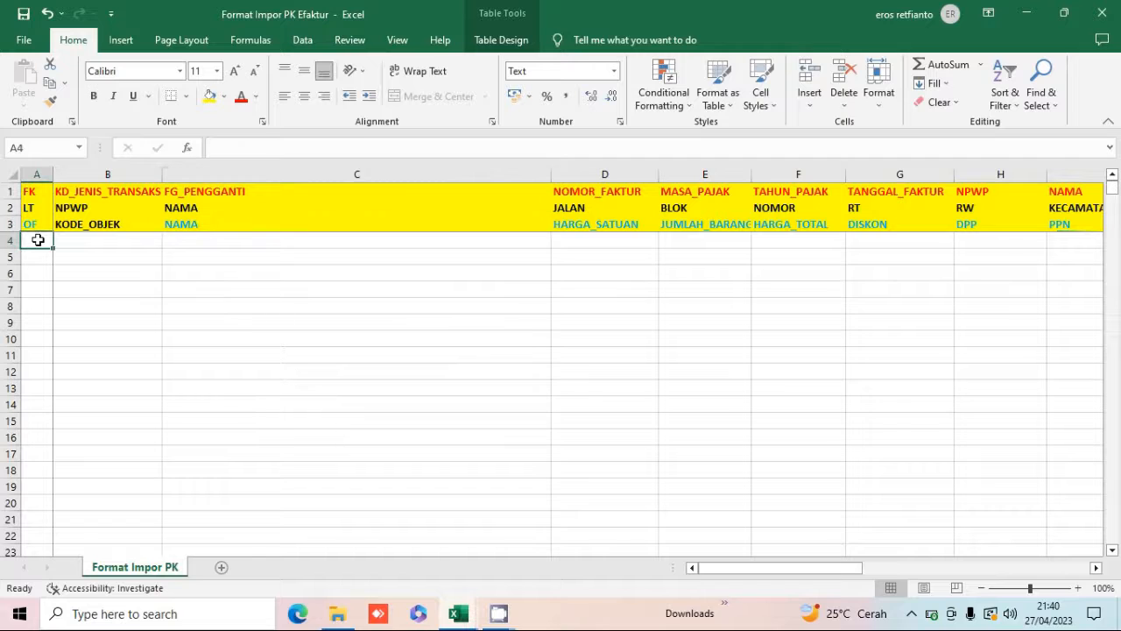
# Copy the standard example's FK and OF rows from the export workbook and paste them into row 4 of the import template.
pyautogui.hotkey('alt', 'Tab')
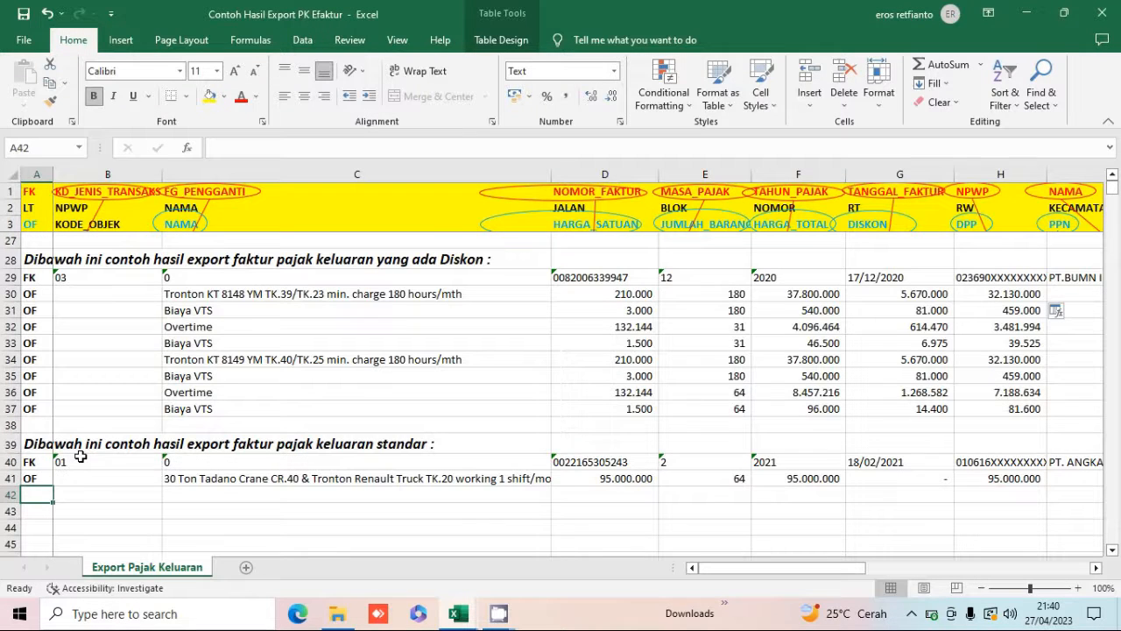
pyautogui.click(79, 456)
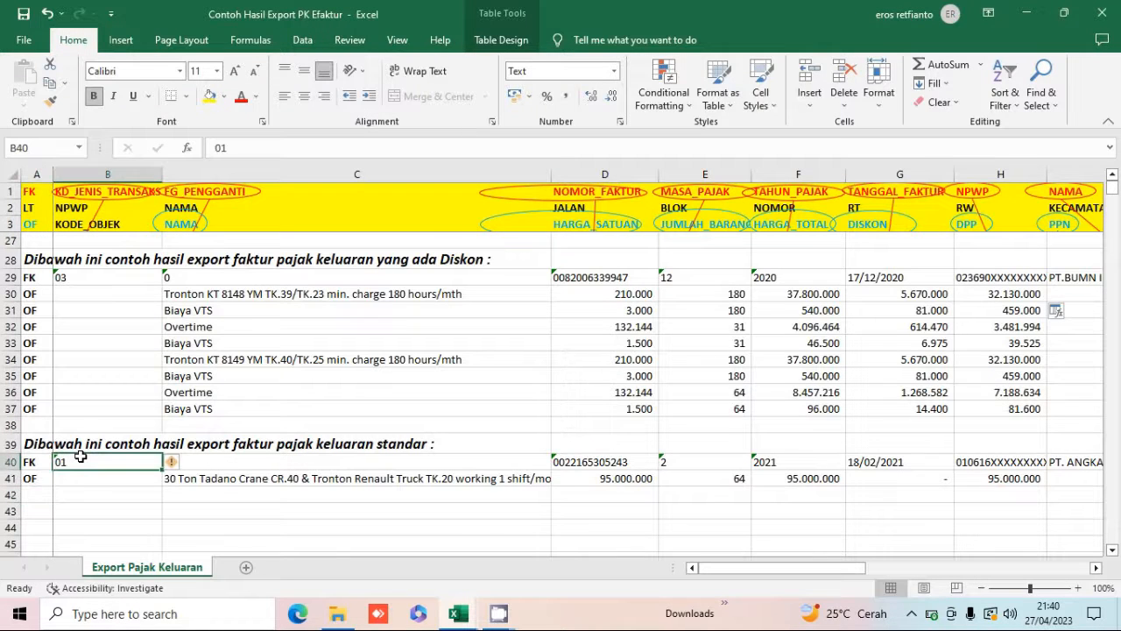
pyautogui.press('Left')
pyautogui.press('Down')
pyautogui.press('Up')
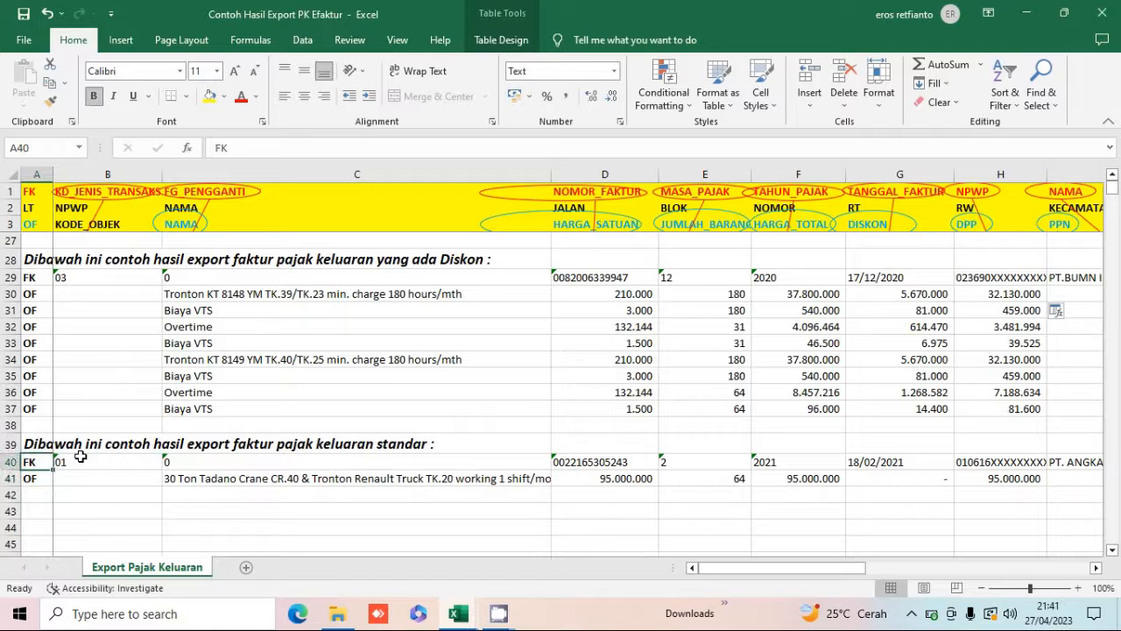
pyautogui.hotkey('shift', 'Down')
pyautogui.hotkey('shift', 'Right')
pyautogui.hotkey('shift', 'Right')
pyautogui.hotkey('shift', 'Right')
pyautogui.hotkey('shift', 'Right')
pyautogui.hotkey('shift', 'Right')
pyautogui.hotkey('shift', 'Right')
pyautogui.hotkey('shift', 'Right')
pyautogui.hotkey('shift', 'Right')
pyautogui.hotkey('shift', 'Right')
pyautogui.hotkey('shift', 'Right')
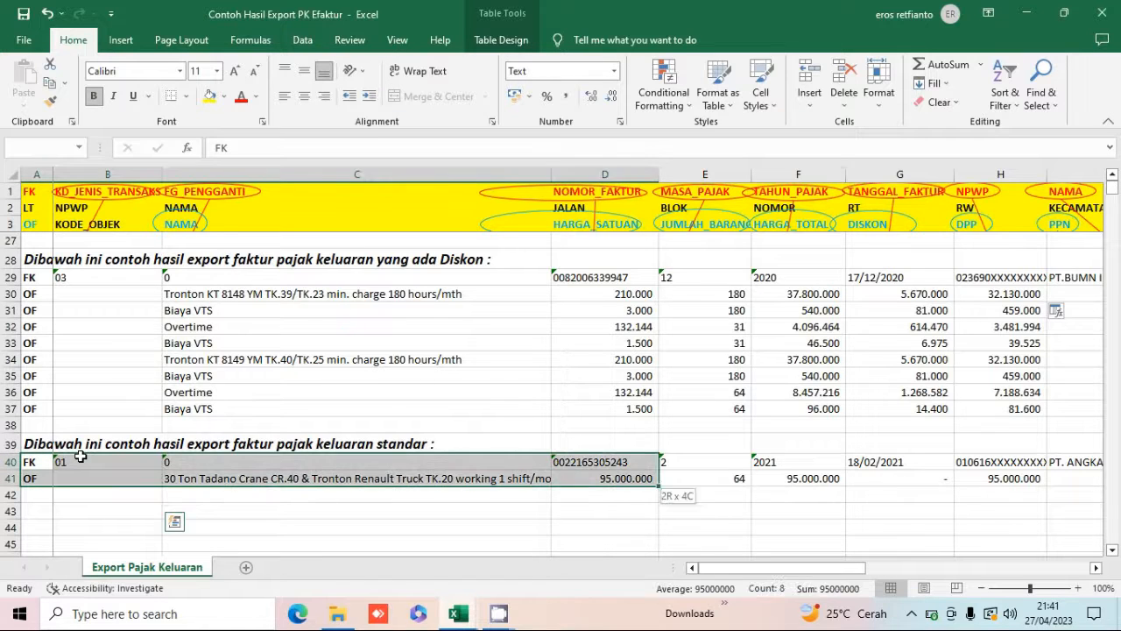
pyautogui.hotkey('shift', 'Right')
pyautogui.hotkey('shift', 'Right')
pyautogui.hotkey('shift', 'Right')
pyautogui.hotkey('shift', 'Right')
pyautogui.hotkey('shift', 'Right')
pyautogui.hotkey('shift', 'Right')
pyautogui.hotkey('shift', 'Right')
pyautogui.hotkey('shift', 'Right')
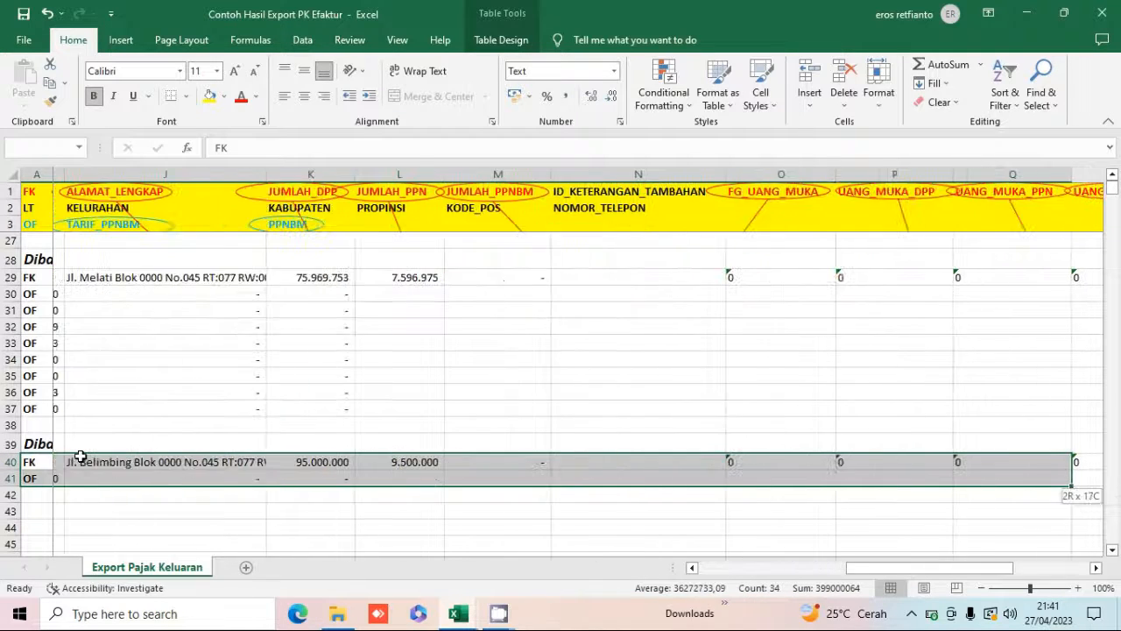
pyautogui.hotkey('shift', 'Right')
pyautogui.hotkey('shift', 'Right')
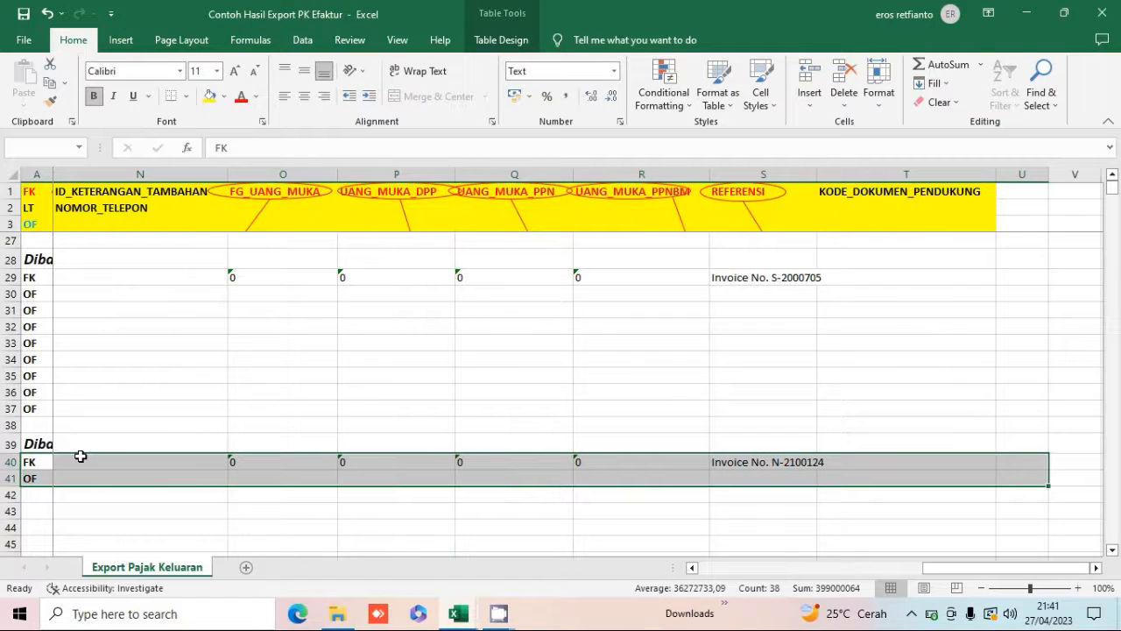
pyautogui.hotkey('ctrl', 'c')
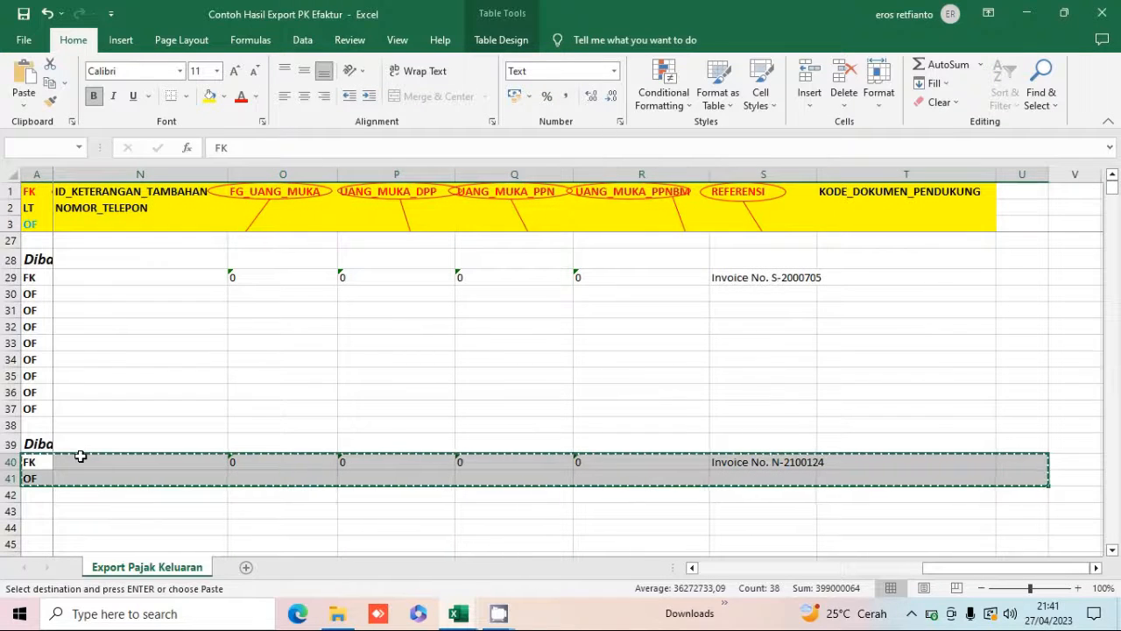
pyautogui.hotkey('alt', 'Tab')
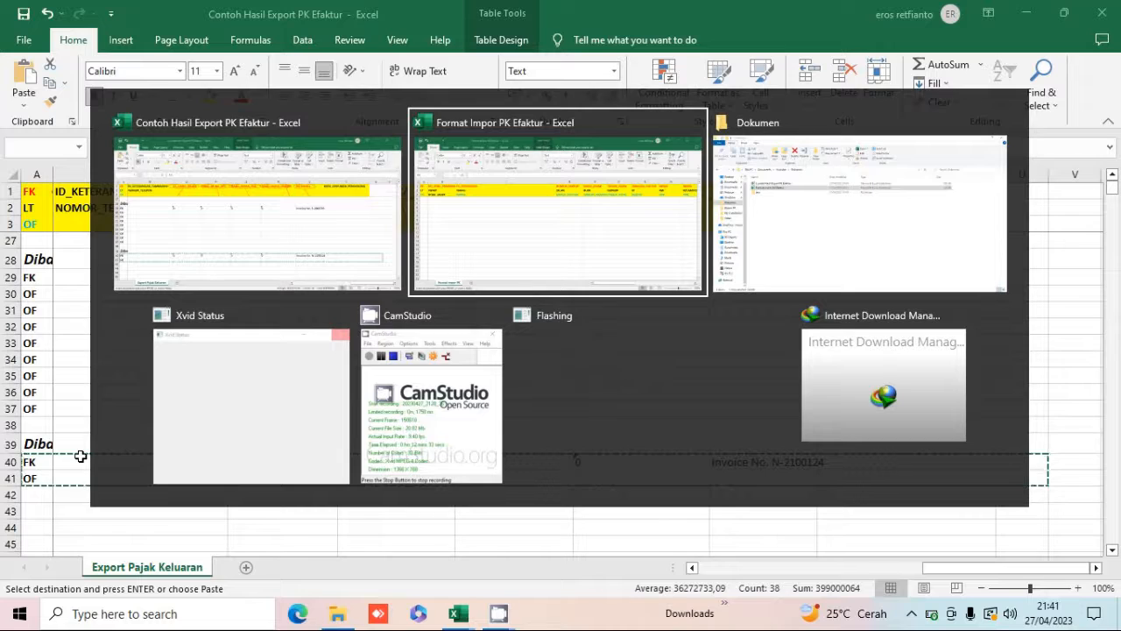
pyautogui.hotkey('ctrl', 'v')
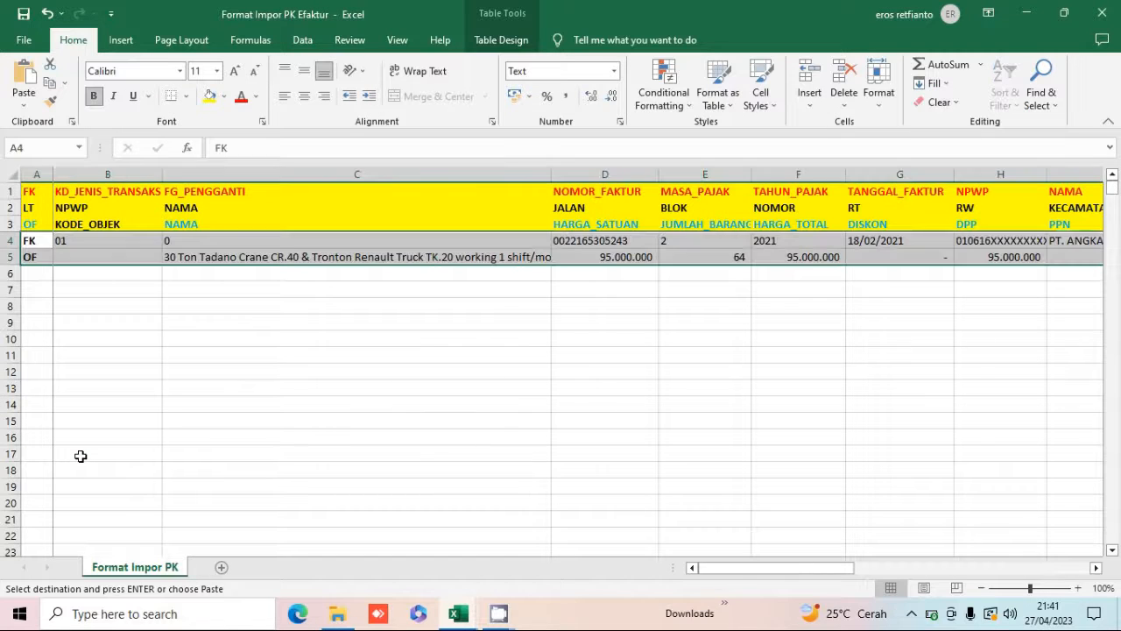
pyautogui.click(41, 248)
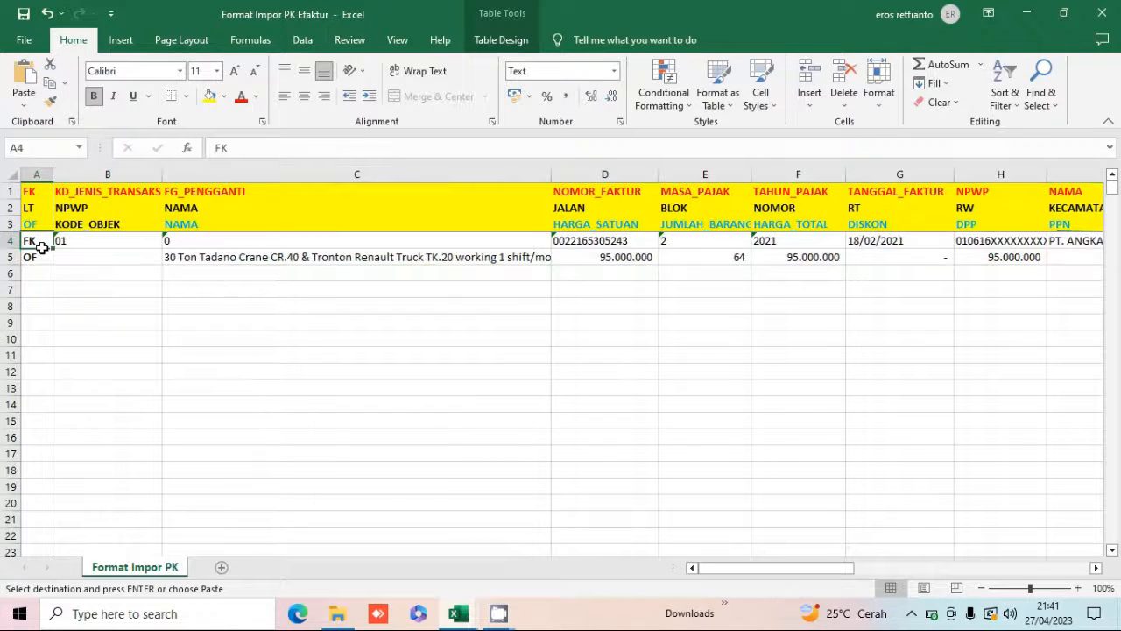
# Copy the OF row's amount cells from D5 across and paste them back in place as values only.
pyautogui.press('Right')
pyautogui.press('Right')
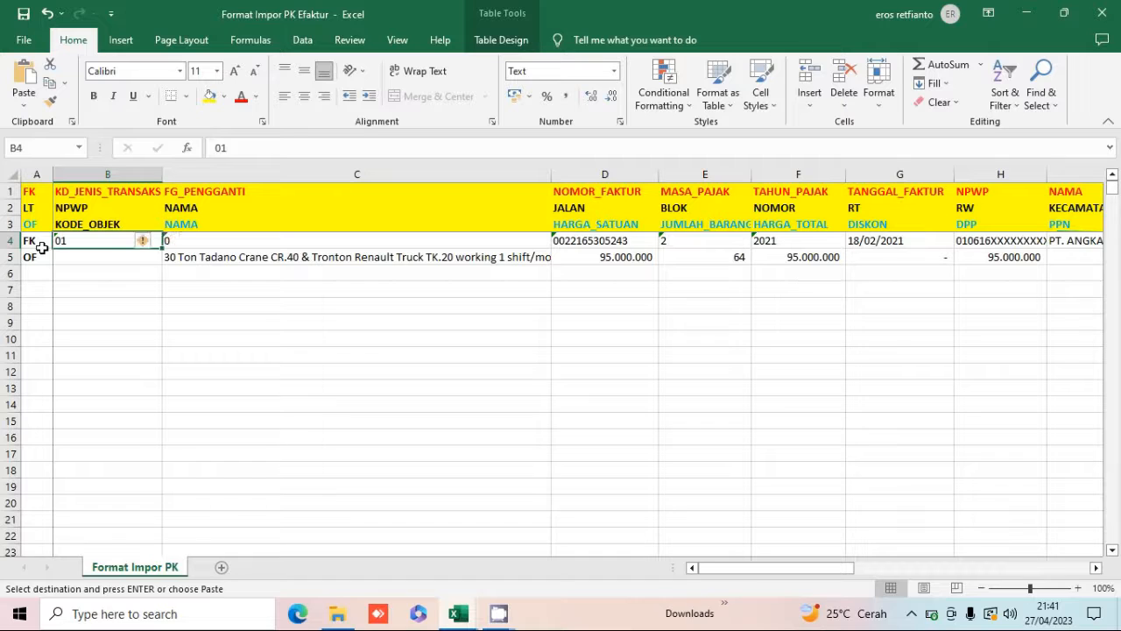
pyautogui.press('Right')
pyautogui.press('Down')
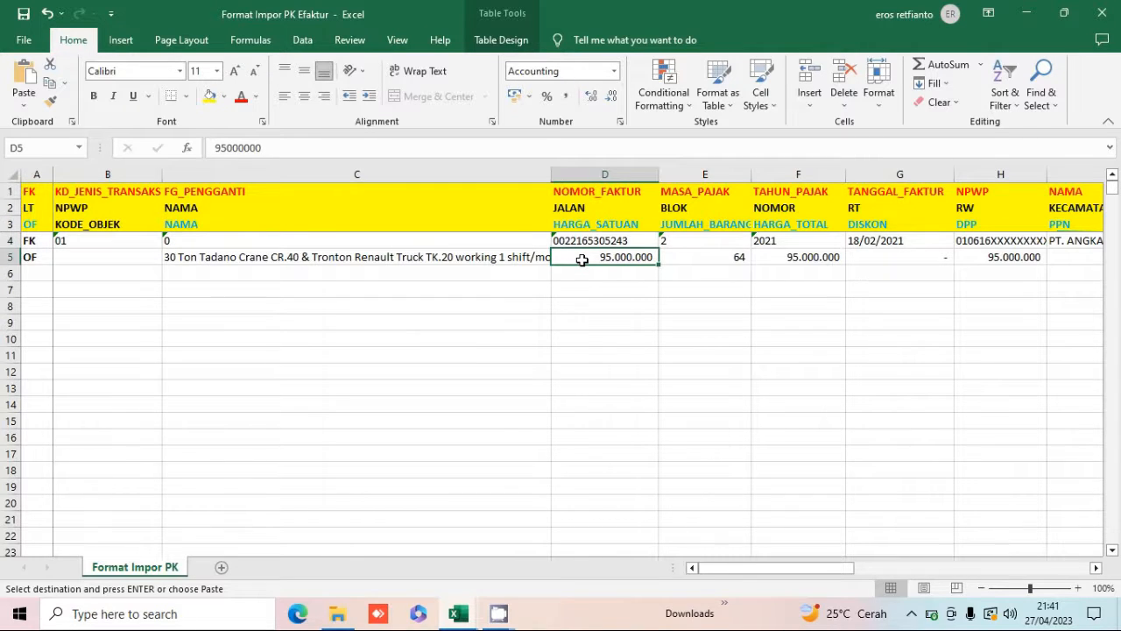
pyautogui.hotkey('shift', 'Right')
pyautogui.hotkey('shift', 'Right')
pyautogui.hotkey('shift', 'Right')
pyautogui.hotkey('shift', 'Right')
pyautogui.hotkey('shift', 'Right')
pyautogui.hotkey('shift', 'Right')
pyautogui.hotkey('shift', 'Right')
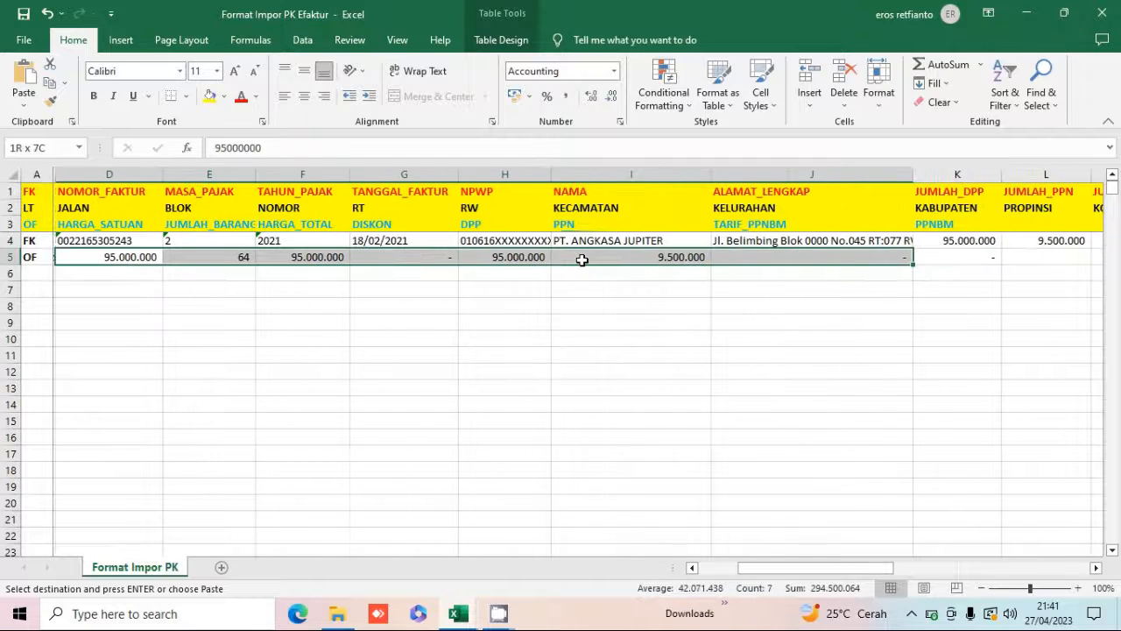
pyautogui.hotkey('ctrl', 'v')
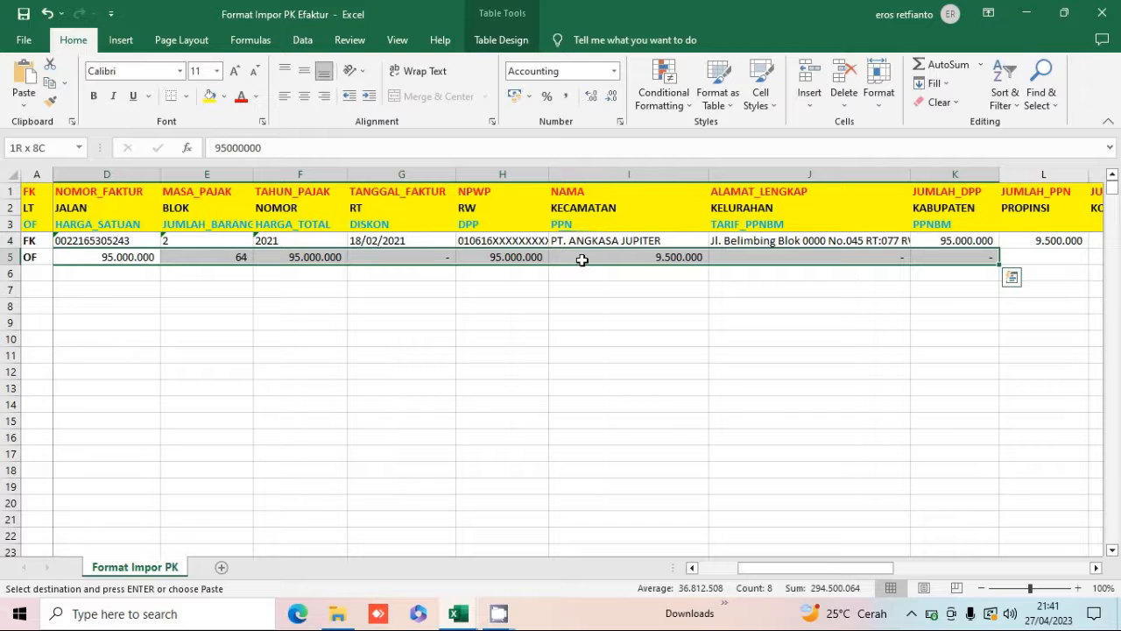
pyautogui.rightClick(581, 259)
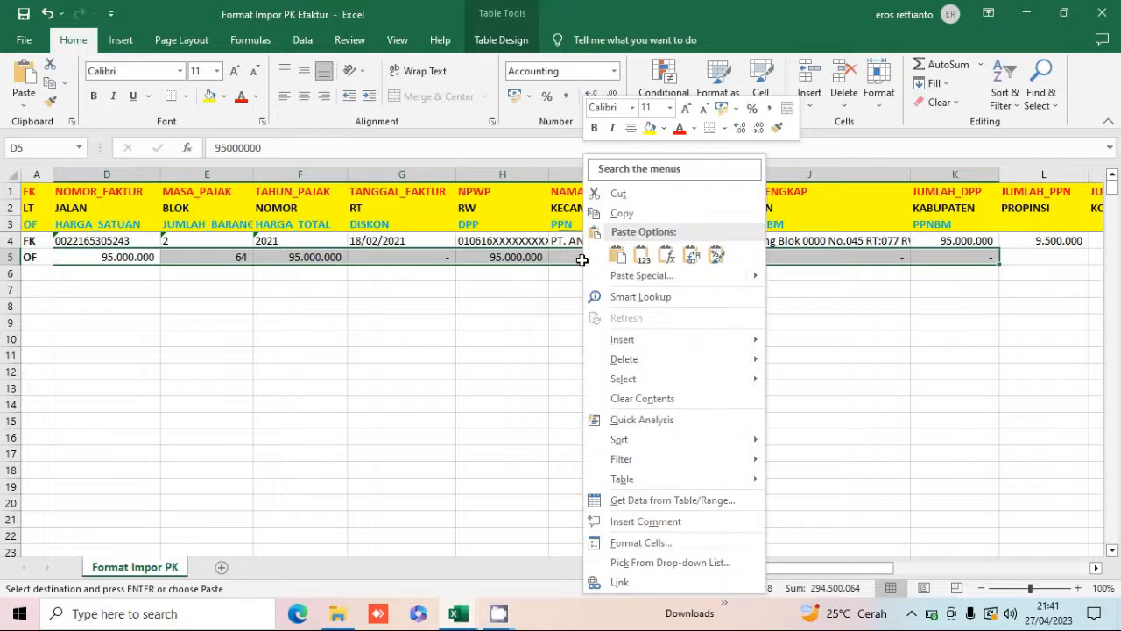
pyautogui.click(630, 214)
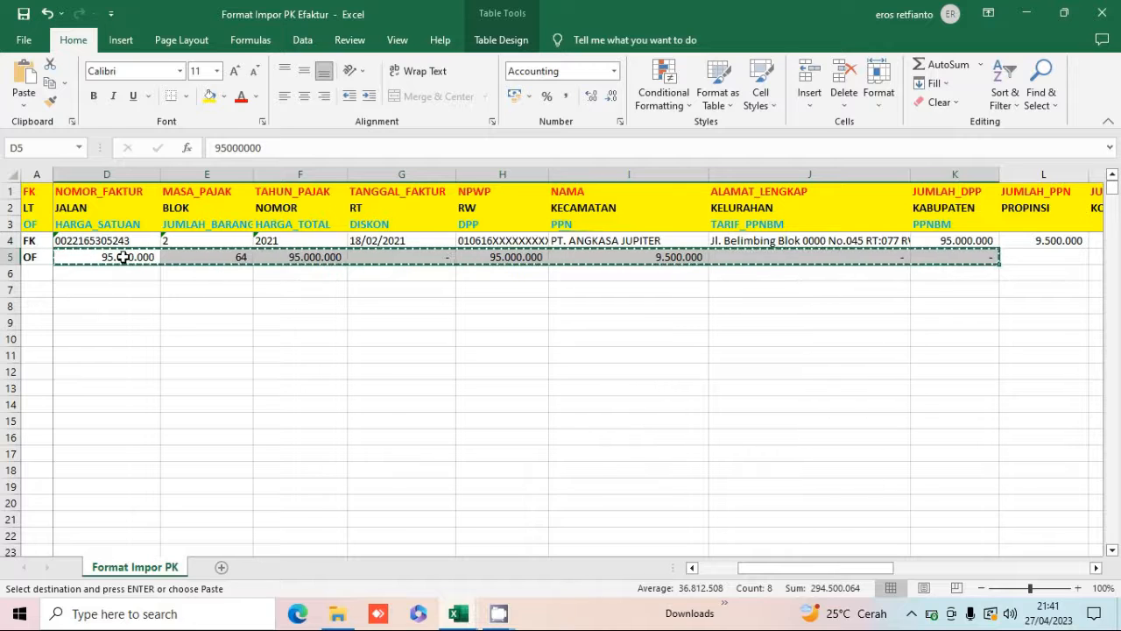
pyautogui.hscroll(-2, 123, 257)
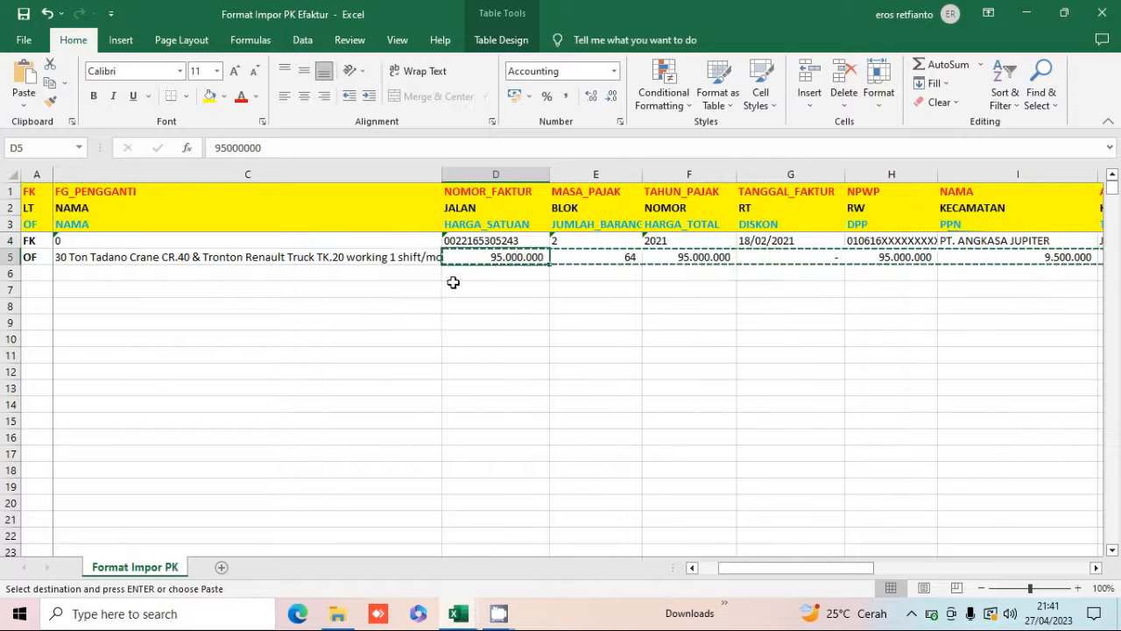
pyautogui.rightClick(487, 257)
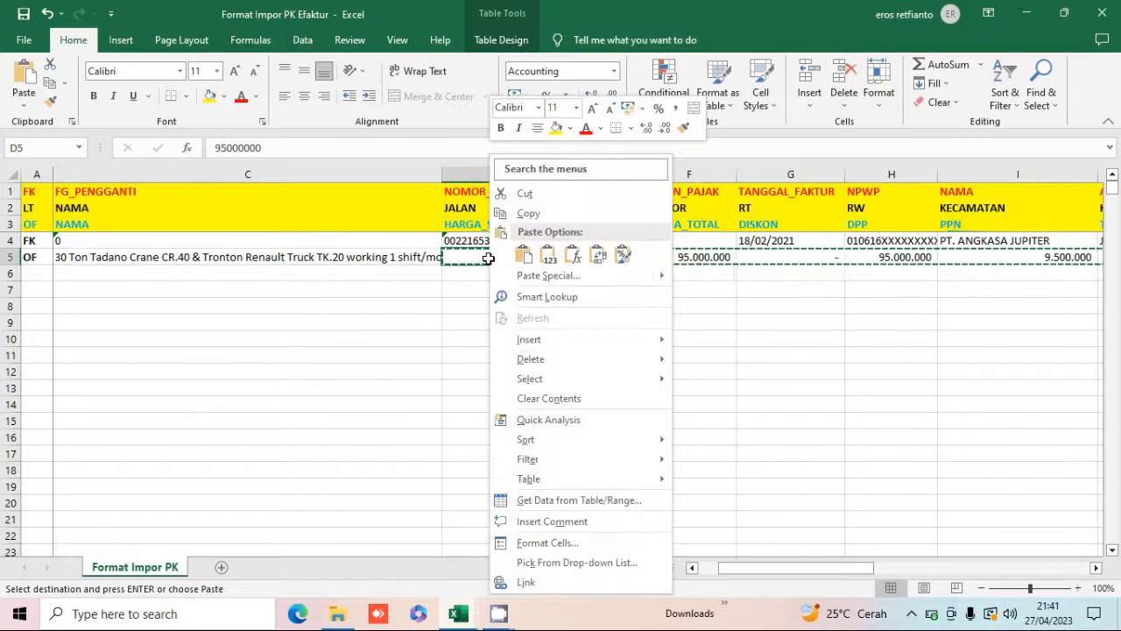
pyautogui.click(582, 276)
pyautogui.click(443, 248)
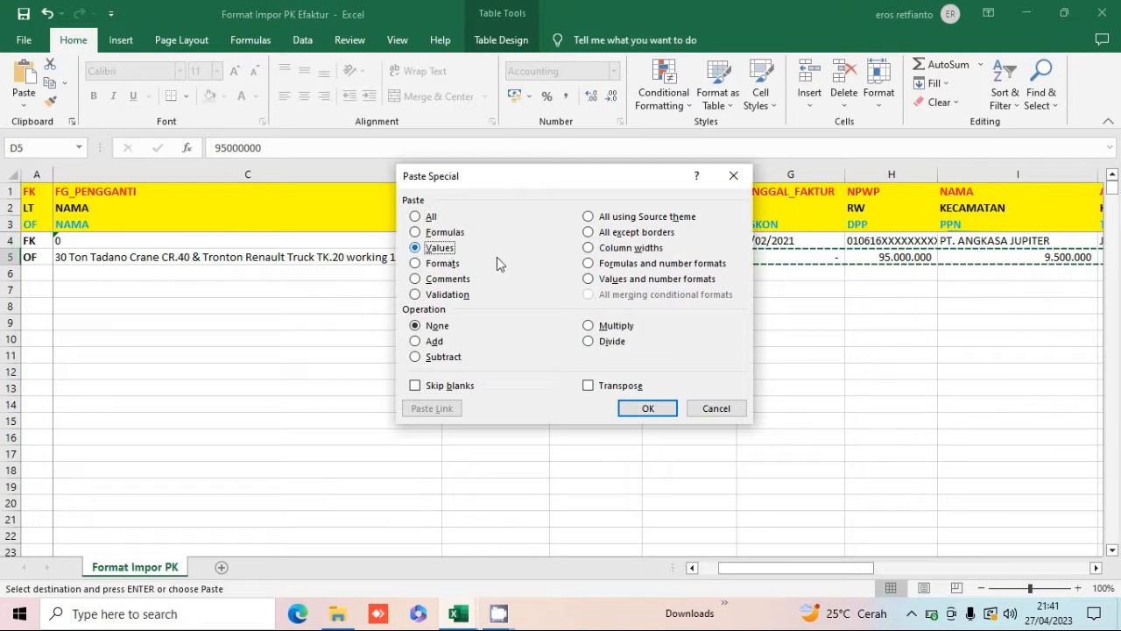
pyautogui.click(639, 409)
pyautogui.click(645, 408)
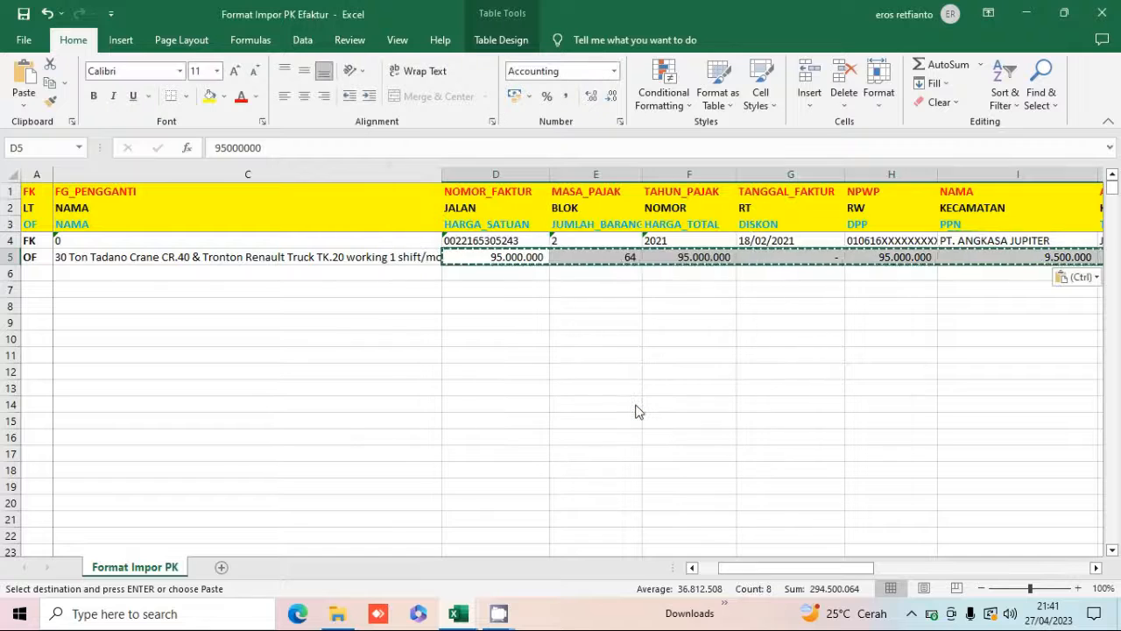
# Copy the FK row's JUMLAH_DPP, JUMLAH_PPN and JUMLAH_PPNBM cells and paste them back in place as values only.
pyautogui.press('Right')
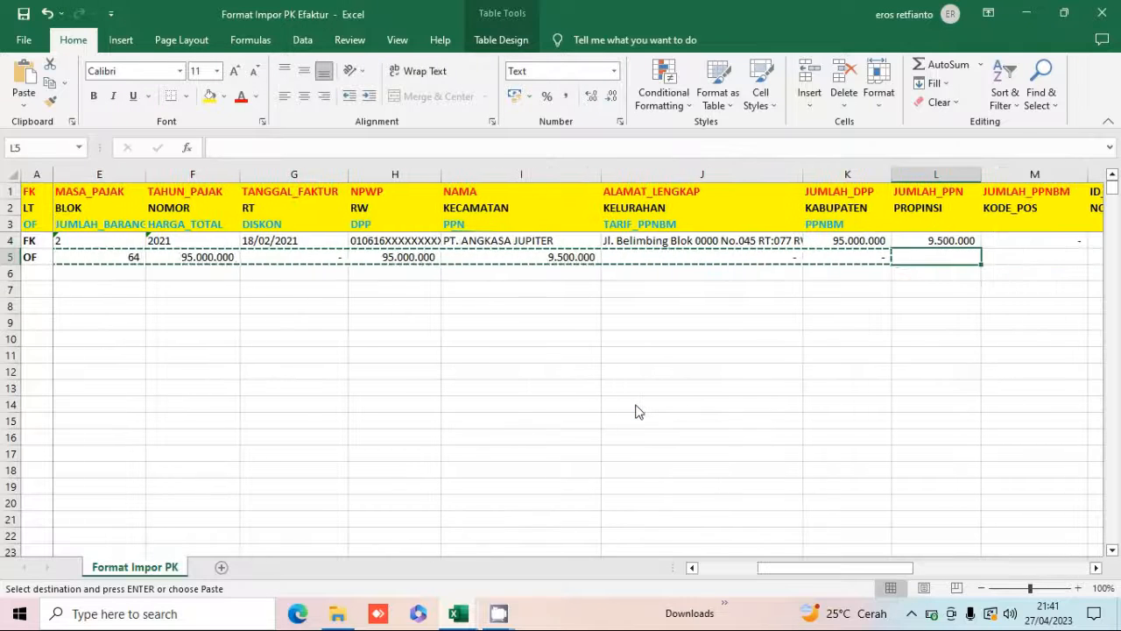
pyautogui.press('Up')
pyautogui.press('Left')
pyautogui.hotkey('shift', 'Right')
pyautogui.hotkey('shift', 'Right')
pyautogui.hotkey('shift', 'Right')
pyautogui.hotkey('shift', 'Right')
pyautogui.hotkey('shift', 'Right')
pyautogui.hotkey('shift', 'Right')
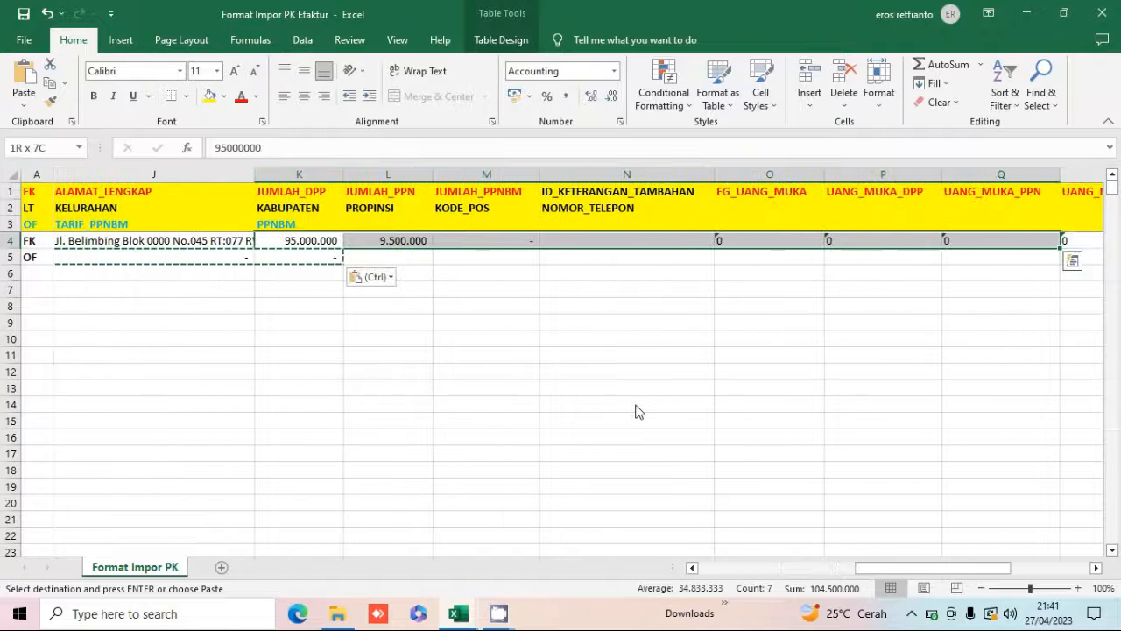
pyautogui.hotkey('shift', 'Right')
pyautogui.hotkey('shift', 'Left')
pyautogui.hotkey('shift', 'Left')
pyautogui.hotkey('shift', 'Left')
pyautogui.hotkey('shift', 'Left')
pyautogui.hotkey('shift', 'Left')
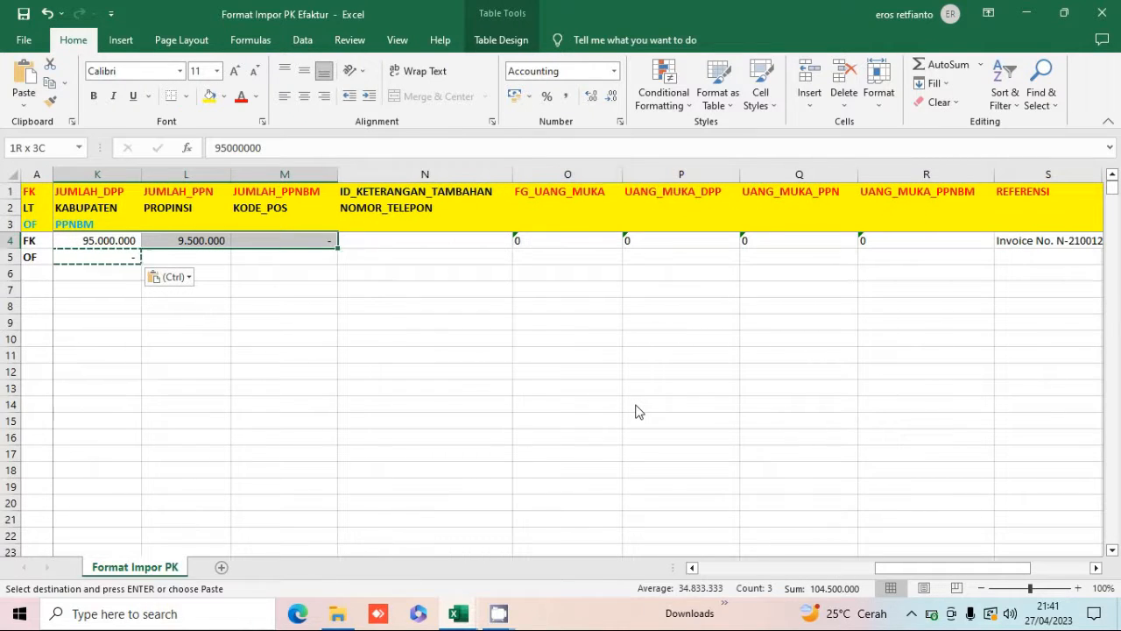
pyautogui.hotkey('shift', 'Left')
pyautogui.hotkey('shift', 'Right')
pyautogui.moveTo(915, 566); pyautogui.dragTo(856, 567)
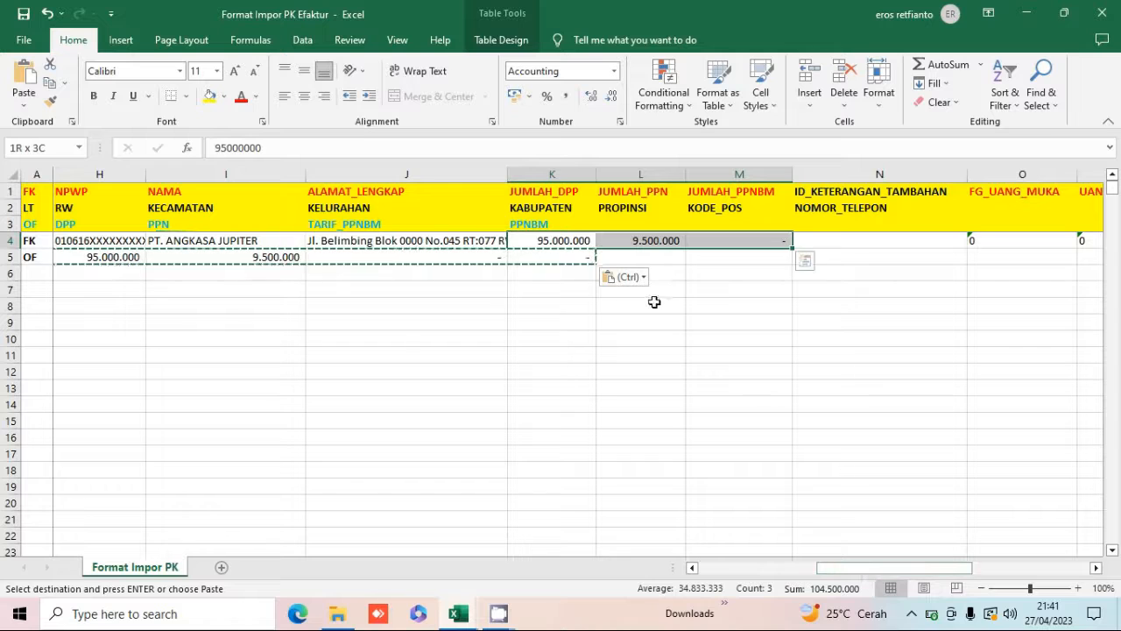
pyautogui.rightClick(572, 240)
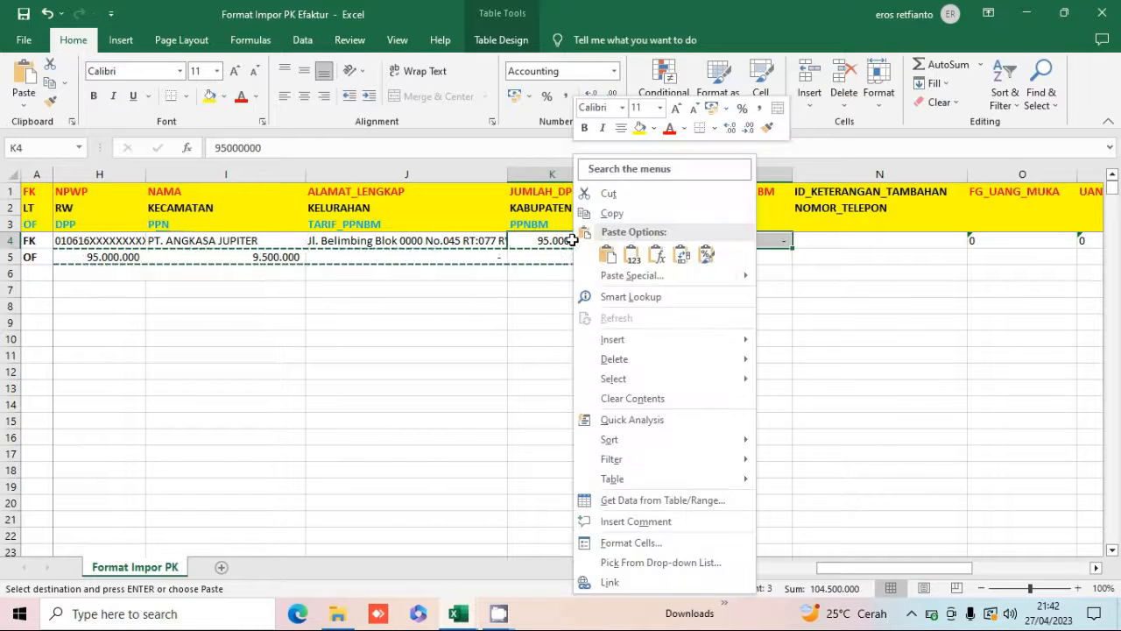
pyautogui.click(612, 214)
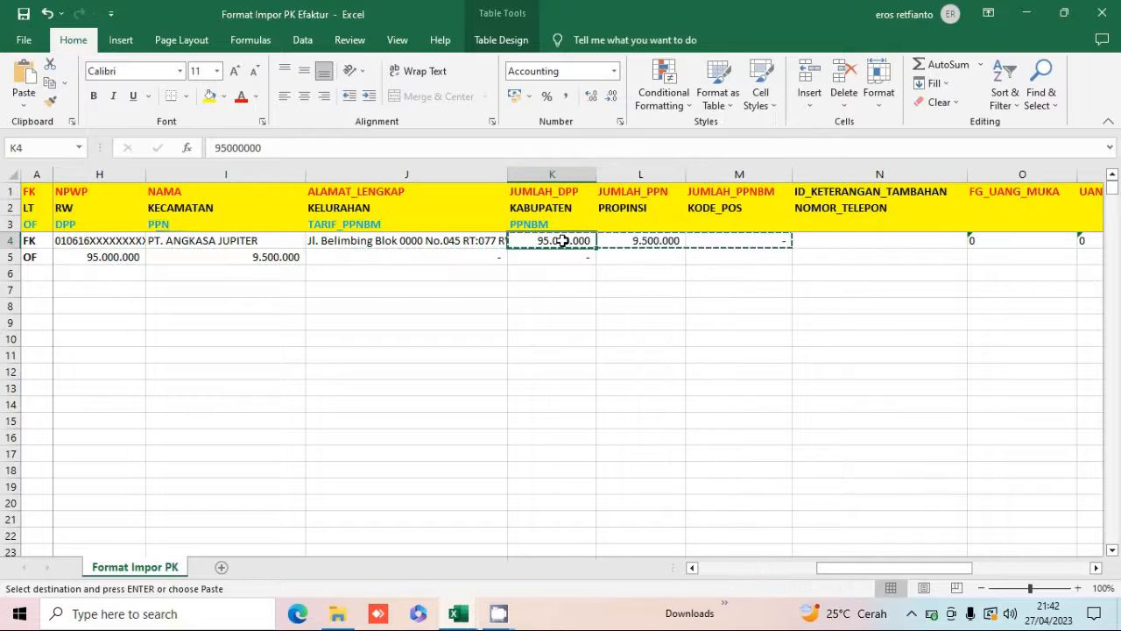
pyautogui.rightClick(562, 240)
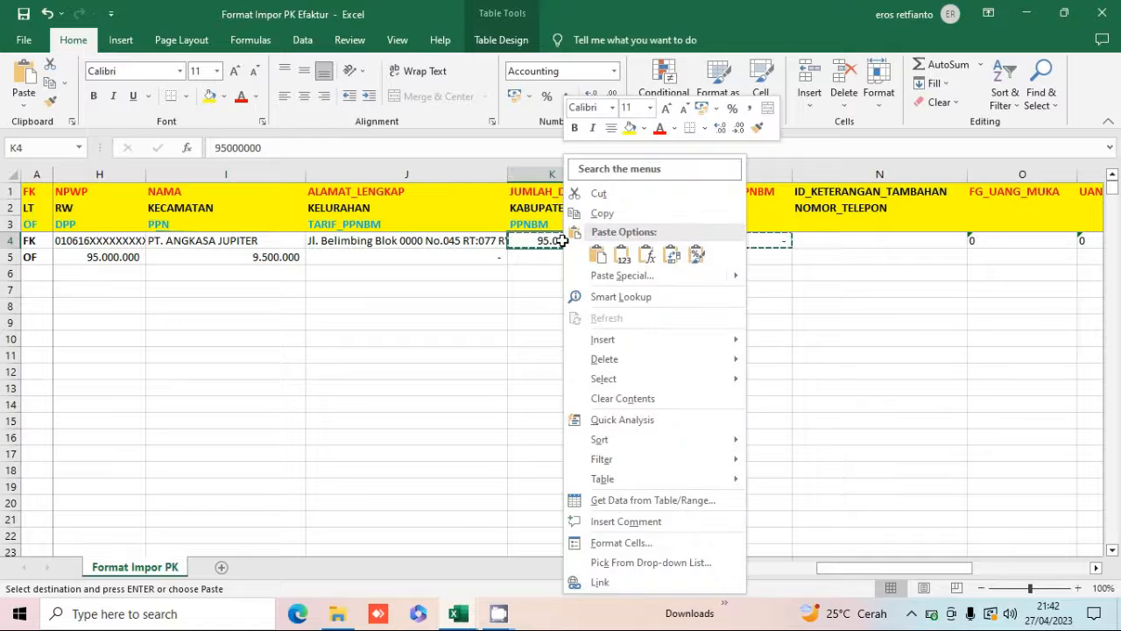
pyautogui.click(605, 276)
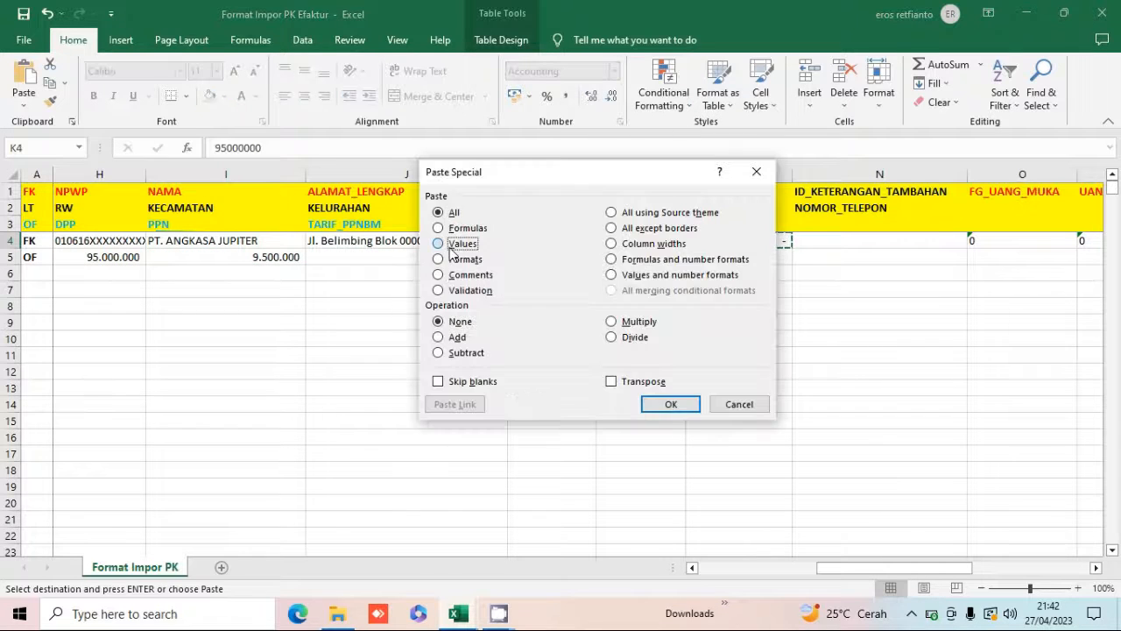
pyautogui.click(450, 248)
pyautogui.click(684, 403)
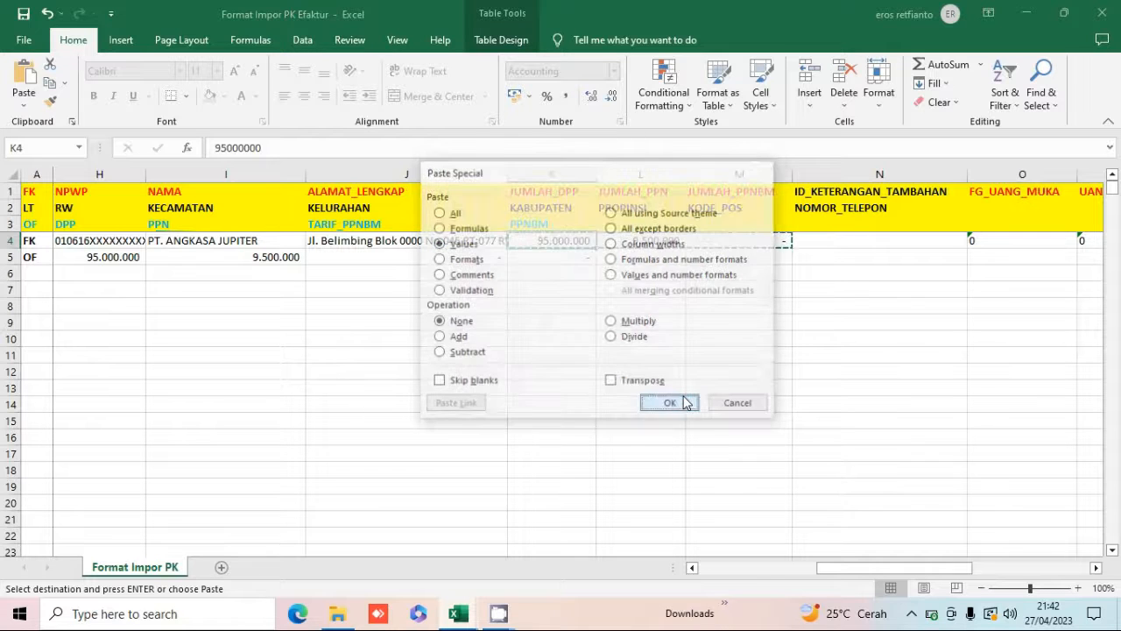
pyautogui.click(567, 301)
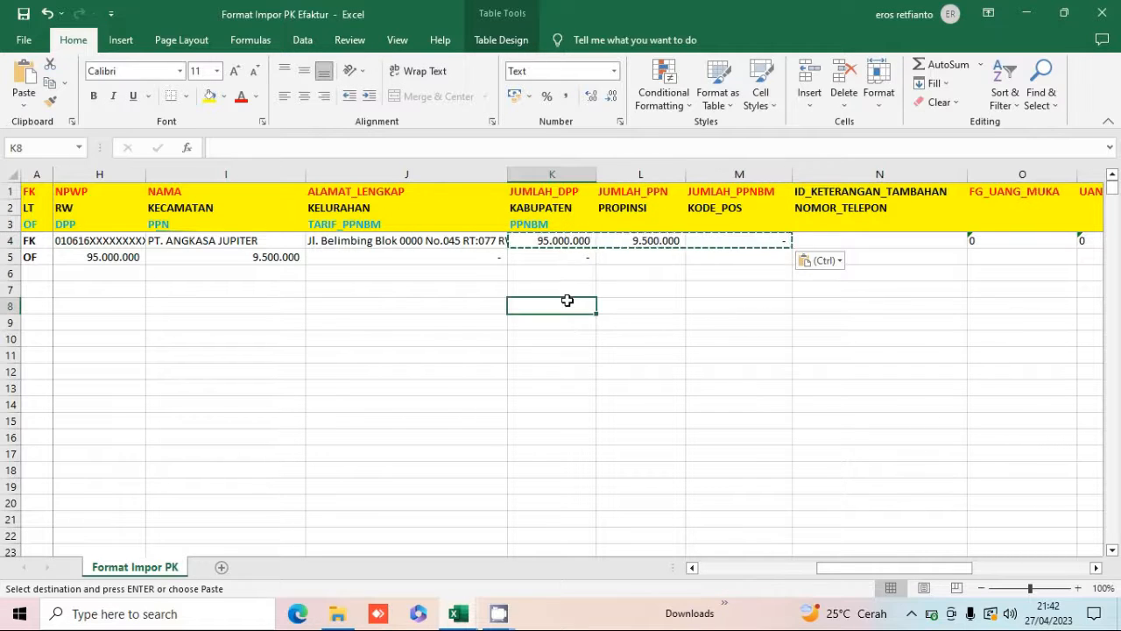
pyautogui.press('Escape')
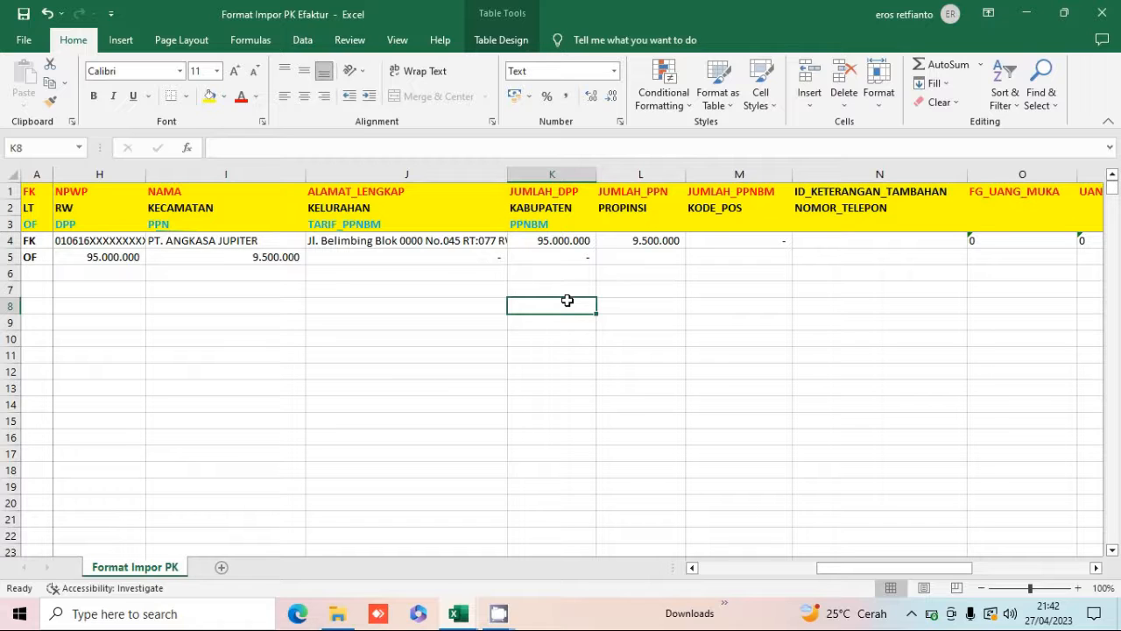
# Select the entire sheet and format all cells as Text.
pyautogui.click(15, 175)
pyautogui.rightClick(15, 175)
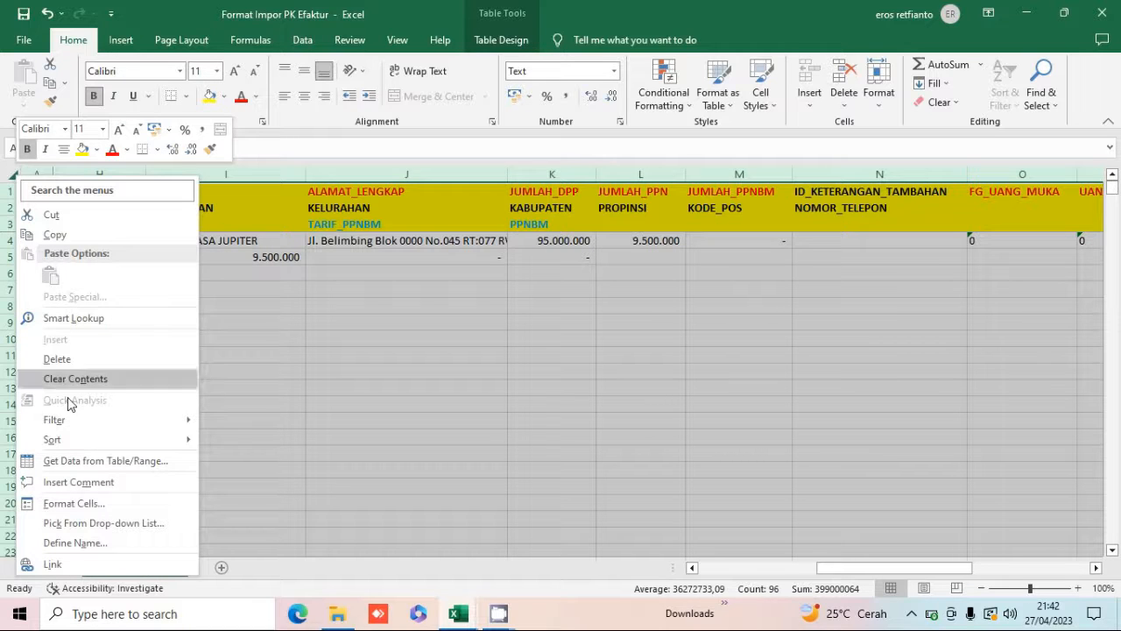
pyautogui.click(73, 505)
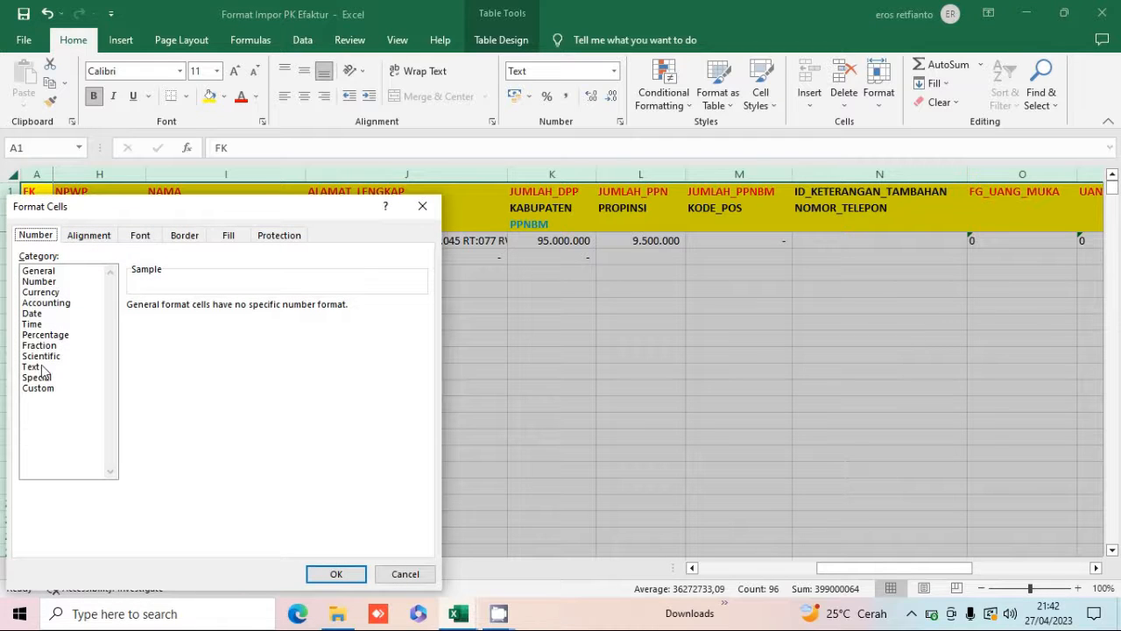
pyautogui.click(42, 367)
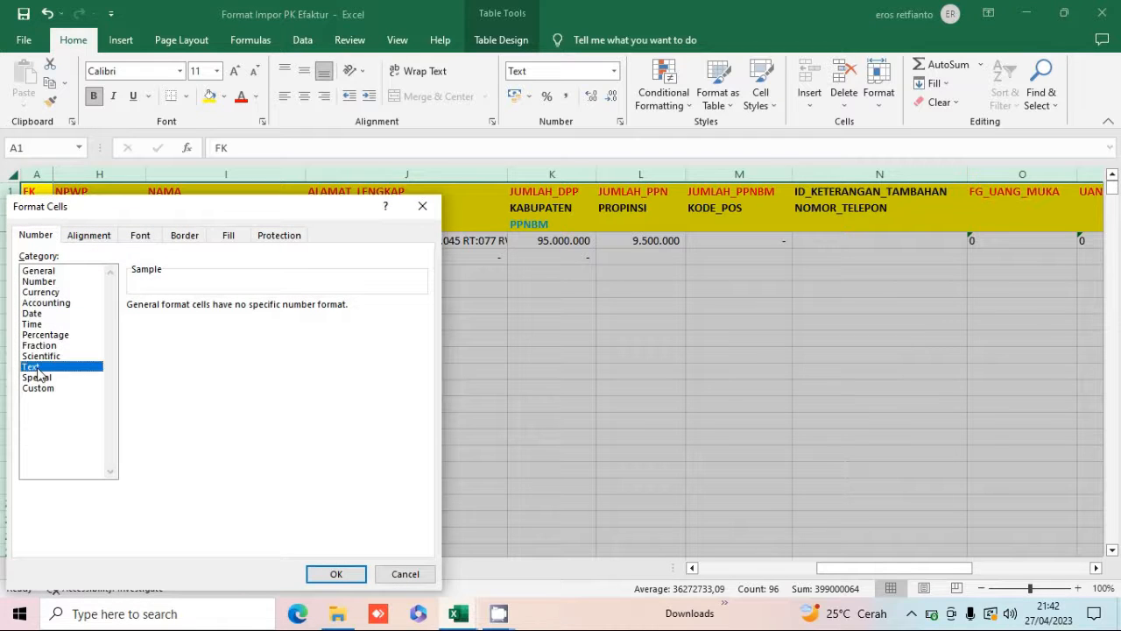
pyautogui.click(331, 575)
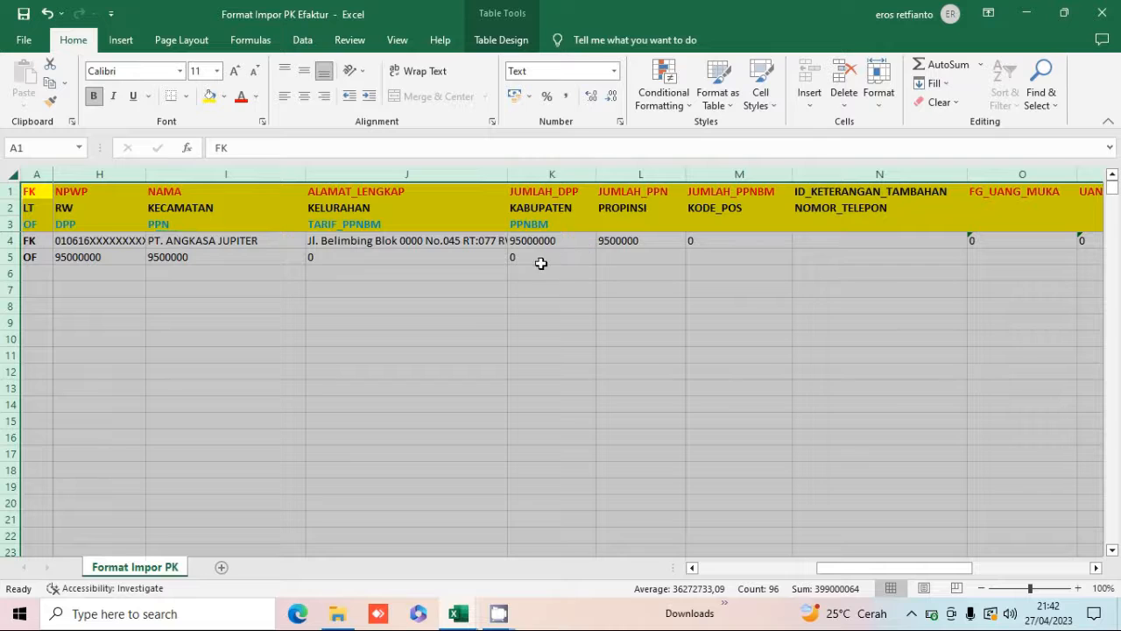
pyautogui.click(542, 263)
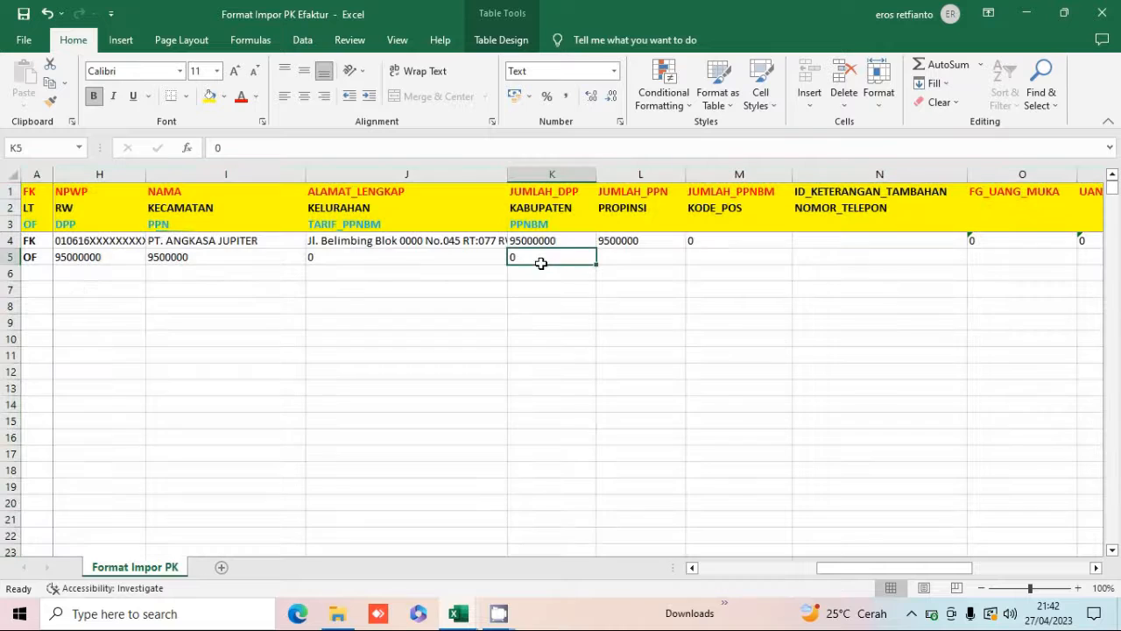
# Save the workbook in the Dokumen folder as CSV (Comma delimited) named impor 1 FP PT. A.
pyautogui.click(24, 42)
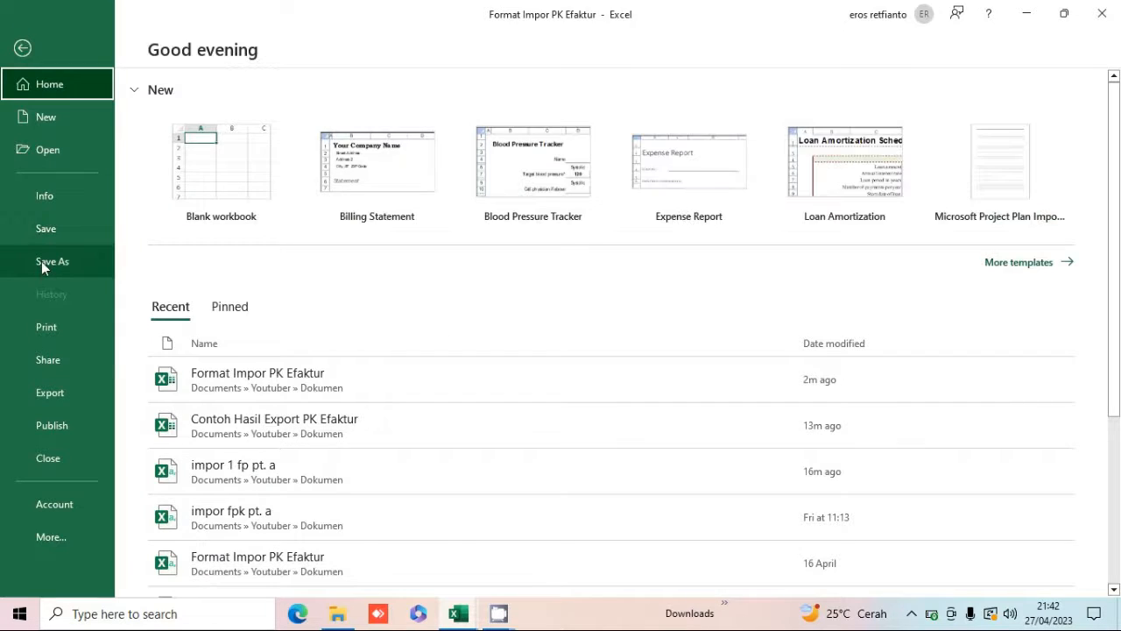
pyautogui.click(41, 261)
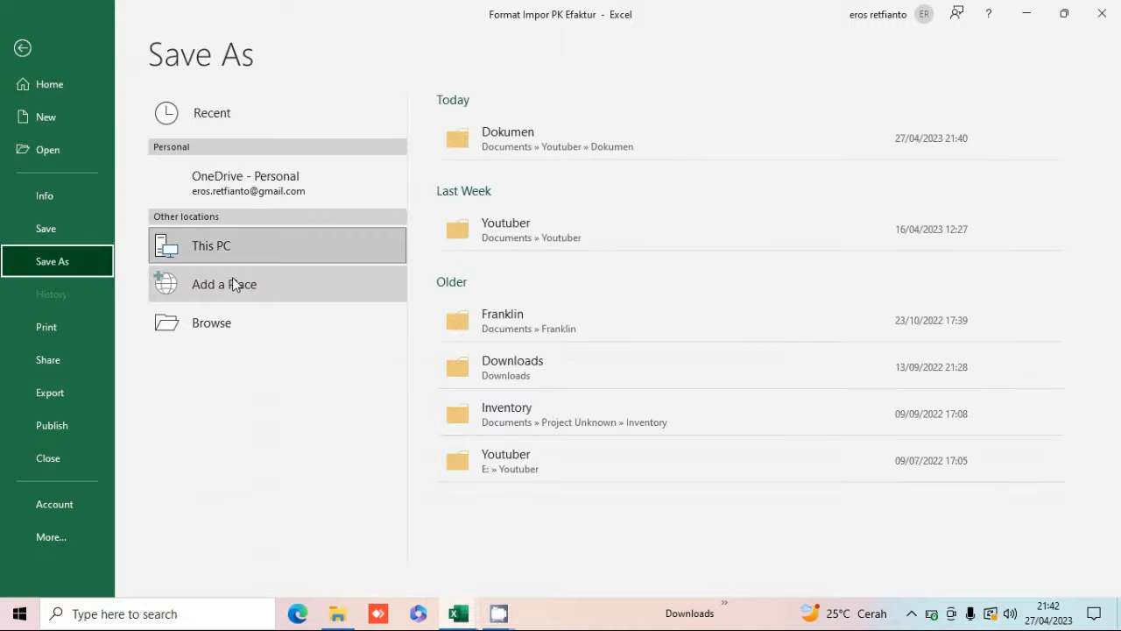
pyautogui.click(224, 325)
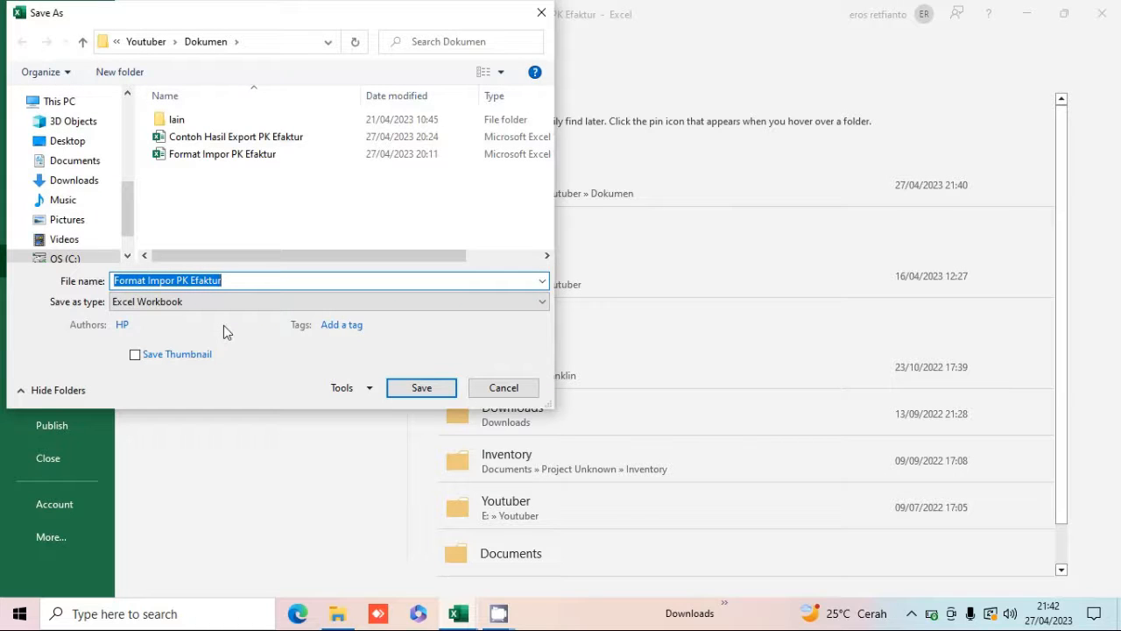
pyautogui.write('im')
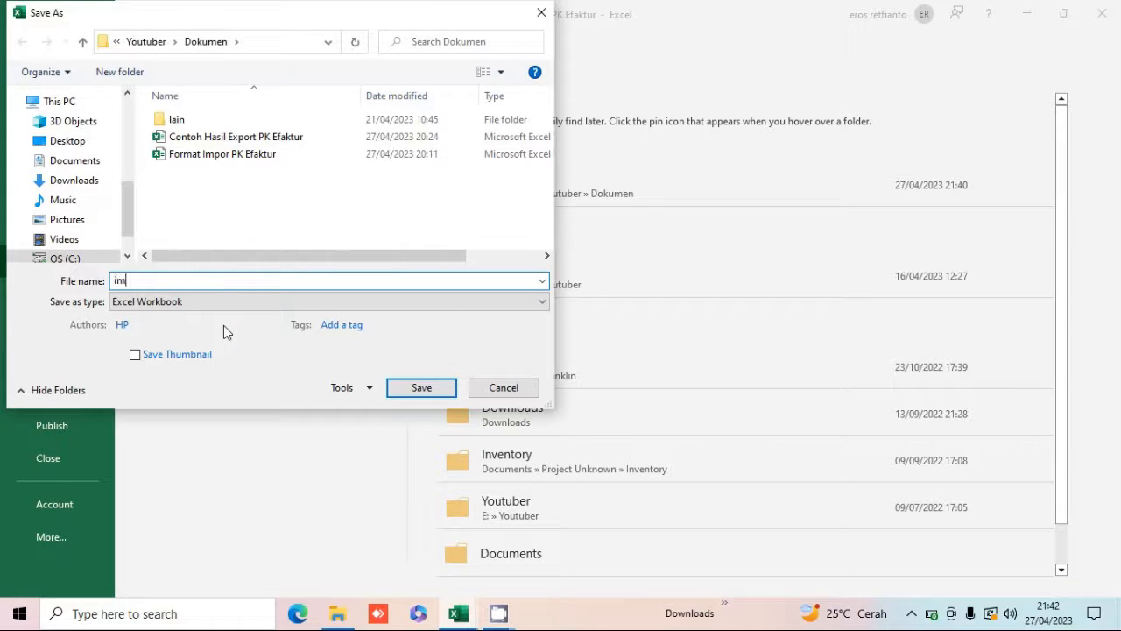
pyautogui.write('por 1 FP PT. A')
pyautogui.click(219, 308)
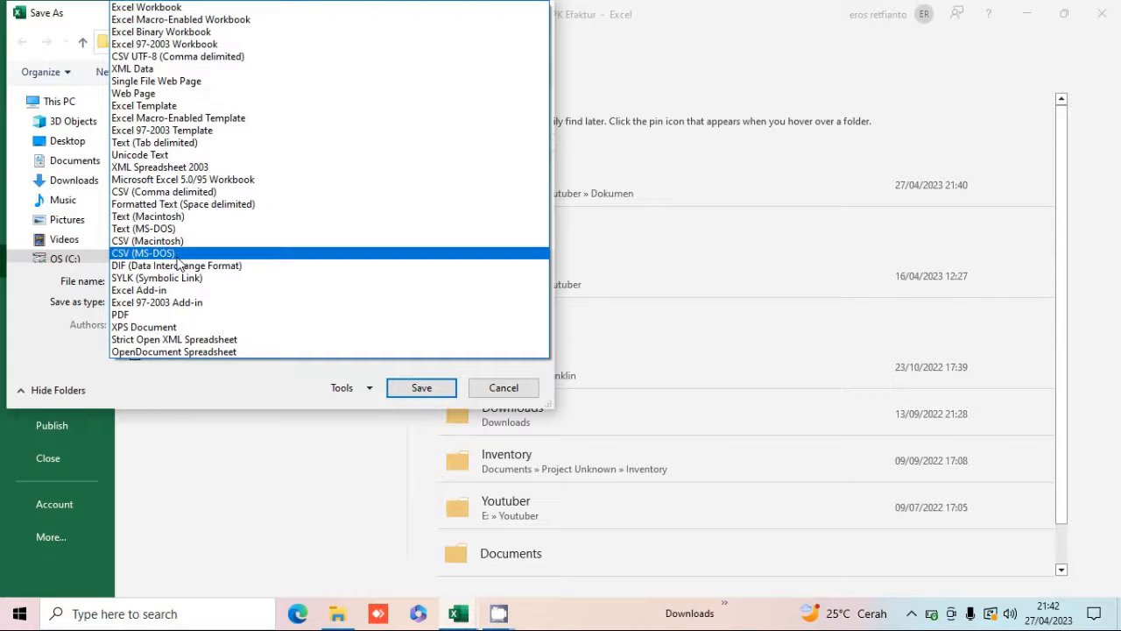
pyautogui.click(189, 198)
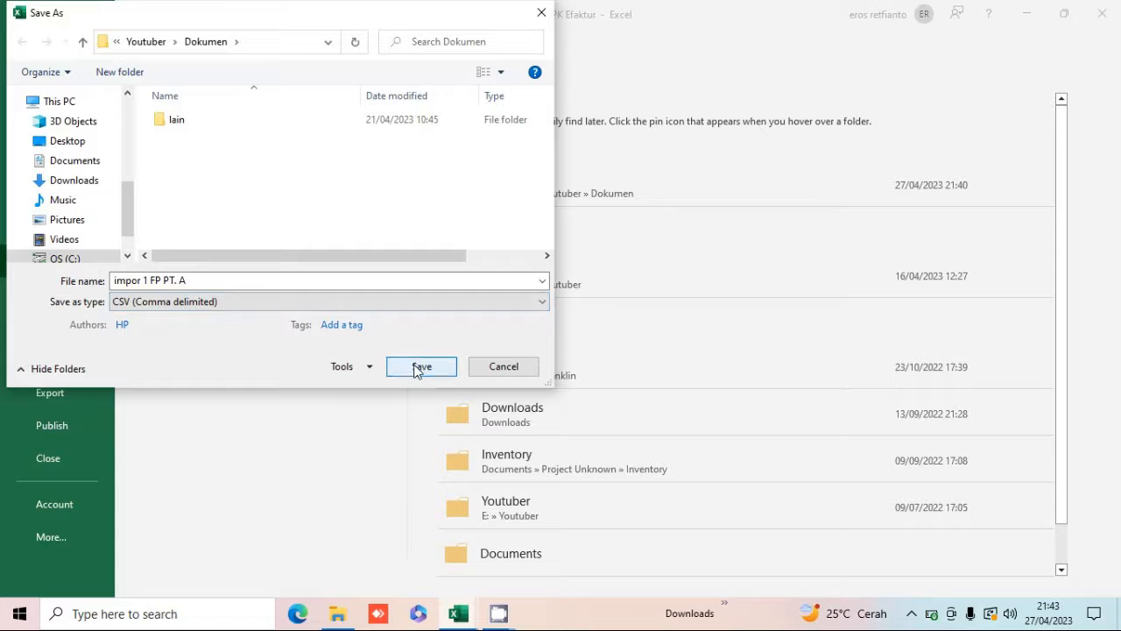
pyautogui.click(417, 370)
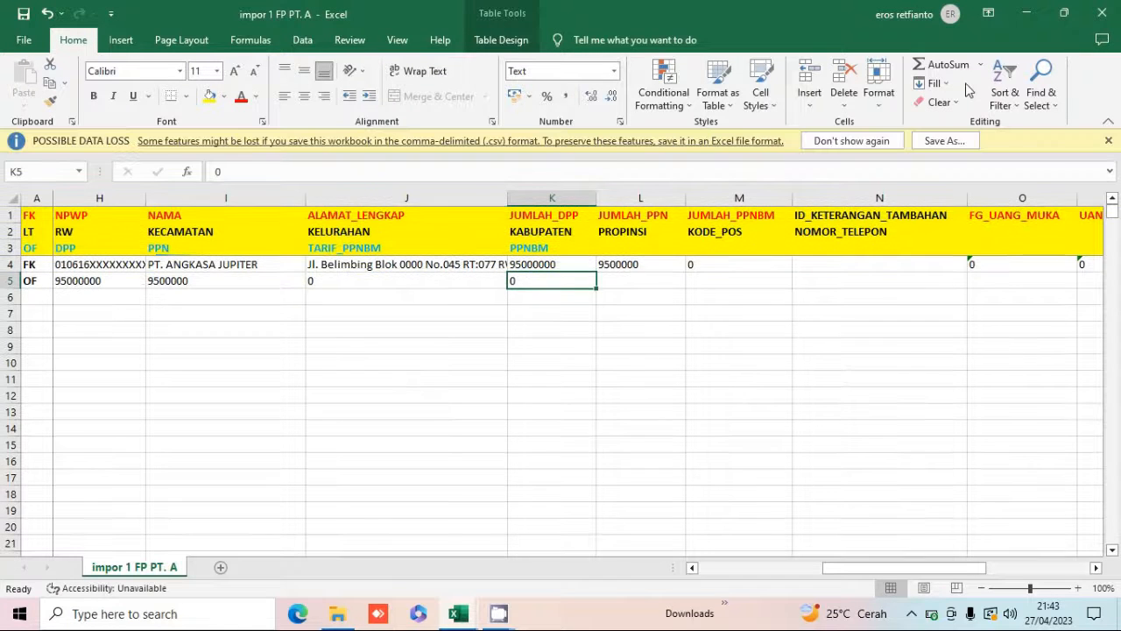
# Close the impor 1 FP PT. A and Contoh Hasil Export PK Efaktur workbooks without saving changes.
pyautogui.click(1117, 13)
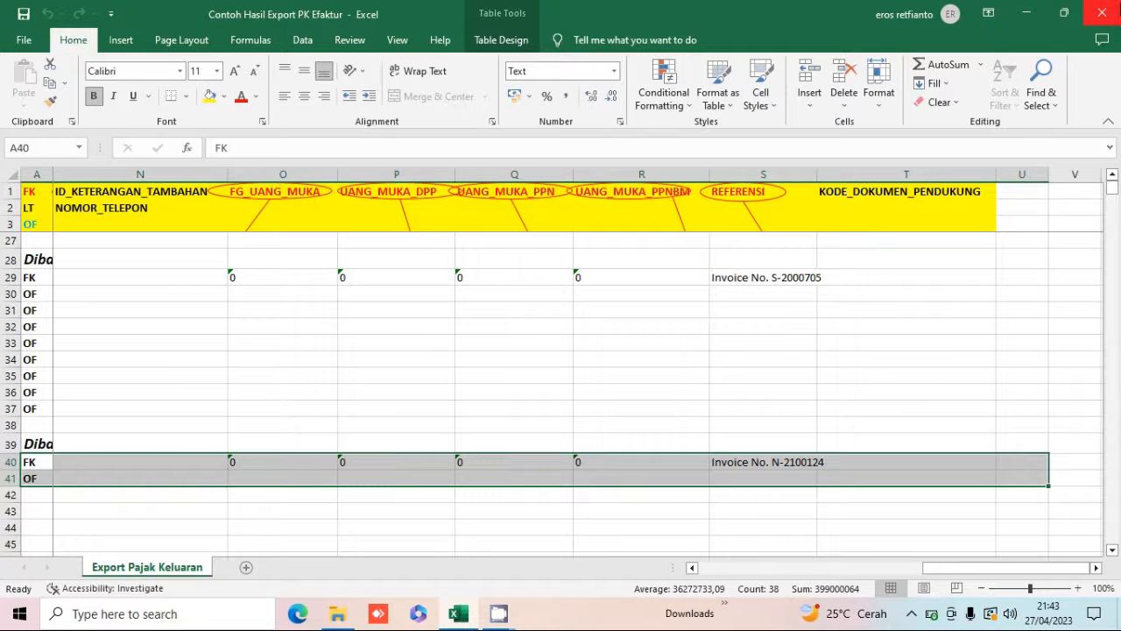
pyautogui.click(1102, 13)
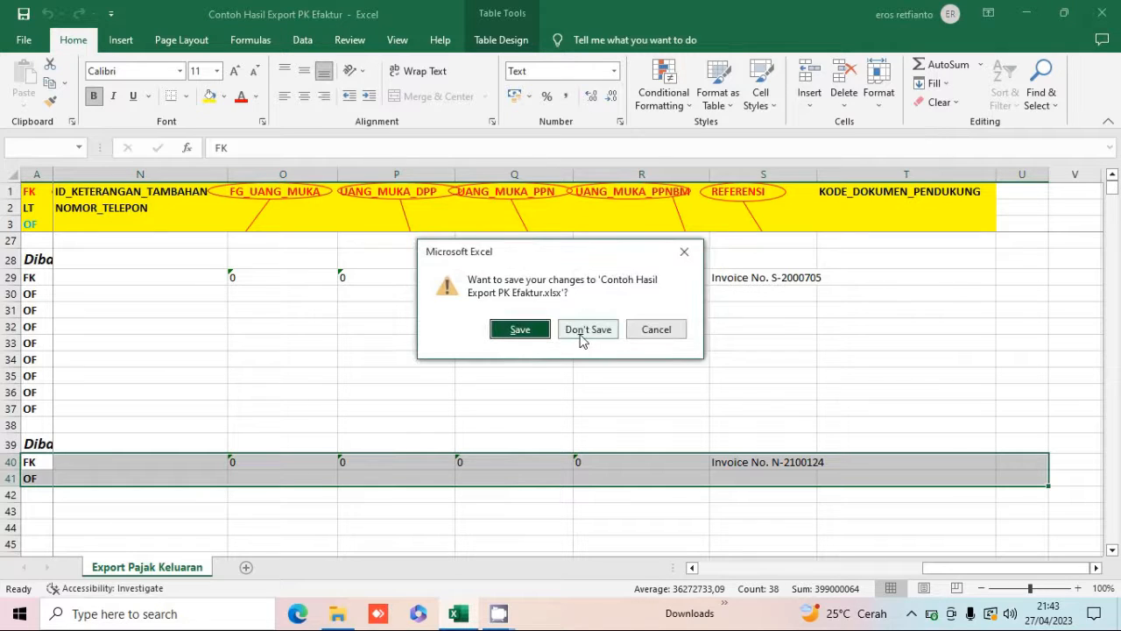
pyautogui.click(582, 337)
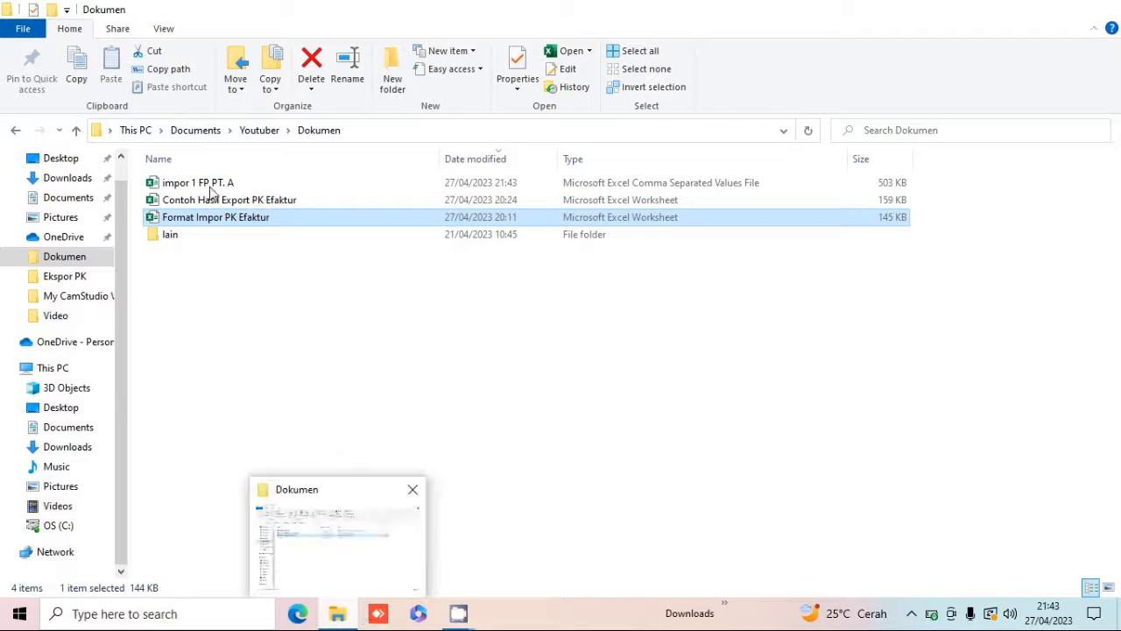
pyautogui.click(306, 182)
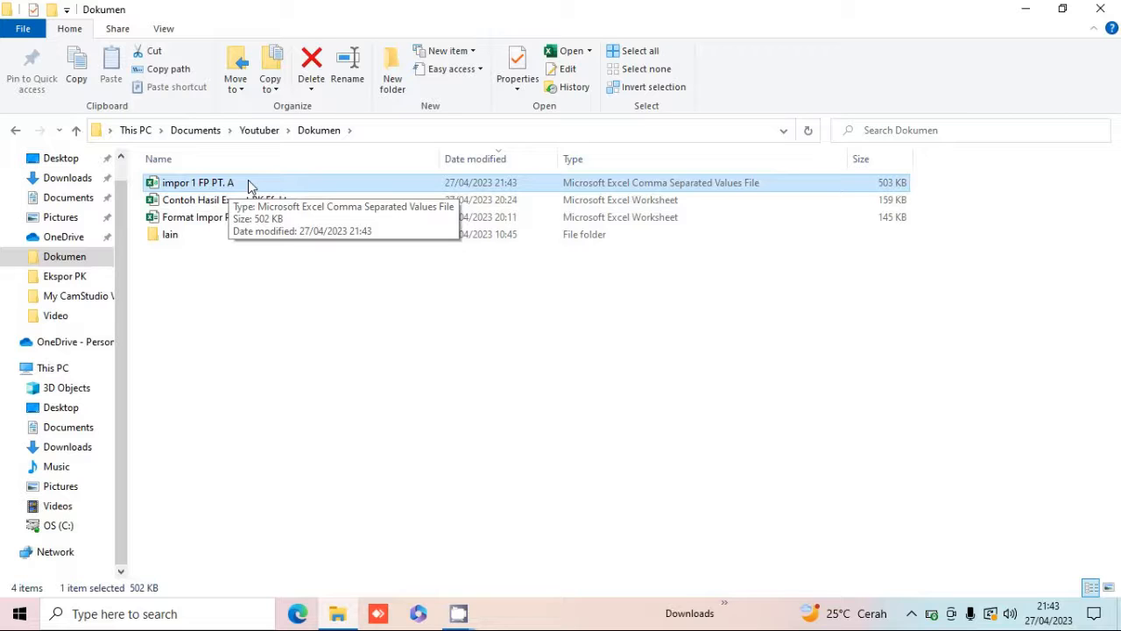
pyautogui.moveTo(456, 617)
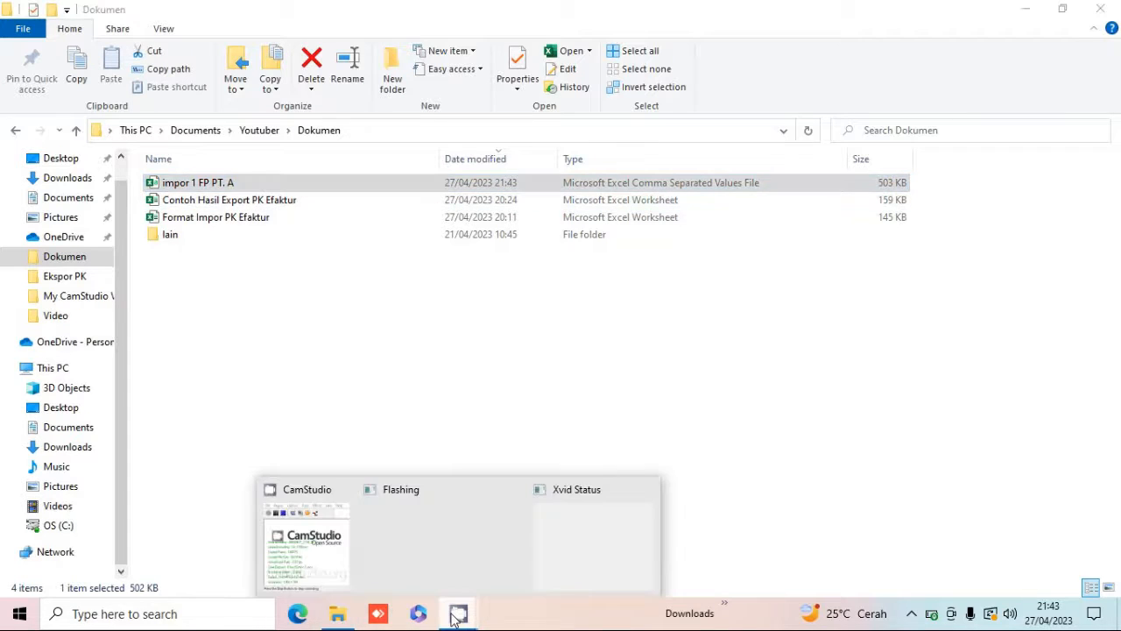
pyautogui.click(339, 542)
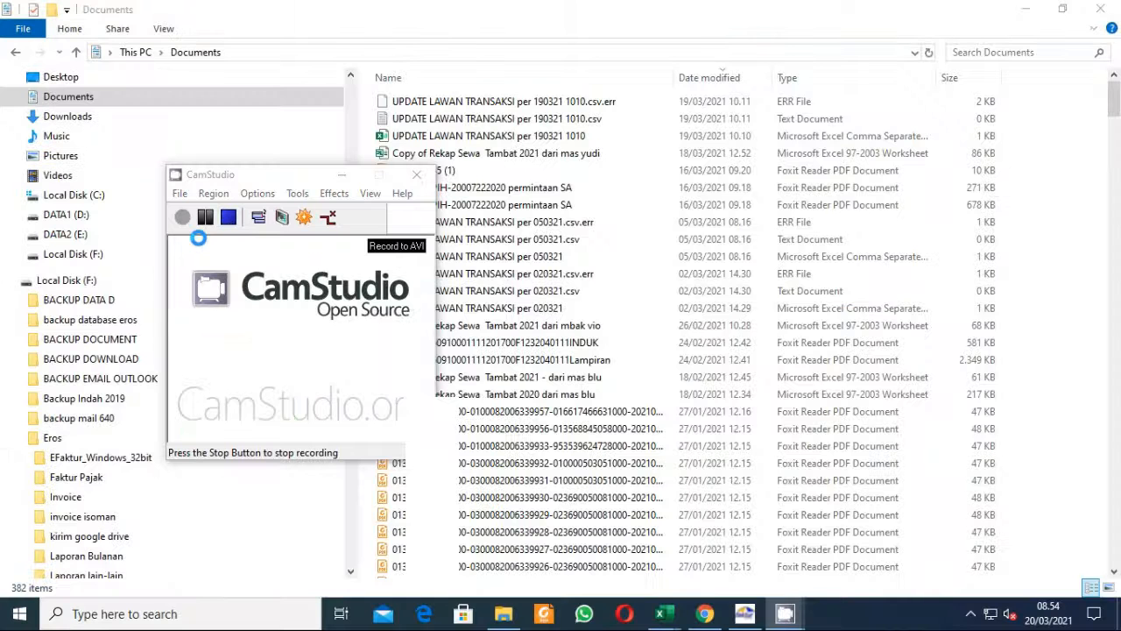
pyautogui.click(211, 219)
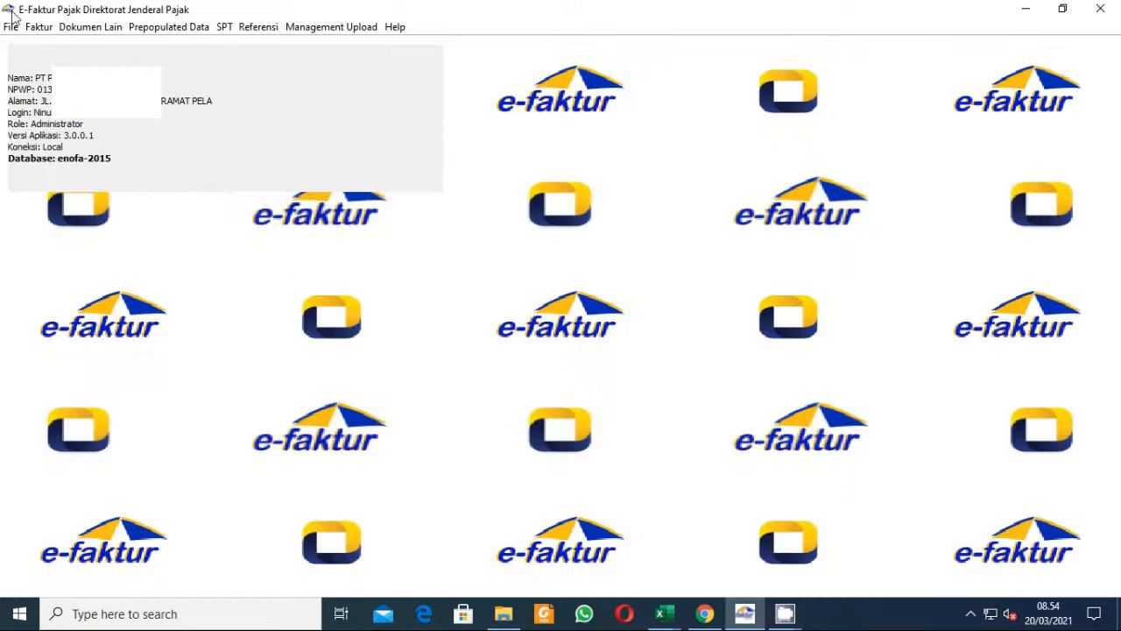
# Start importing output tax invoices and choose the file Tes Impor wira.csv to import.
pyautogui.click(39, 26)
pyautogui.moveTo(104, 49)
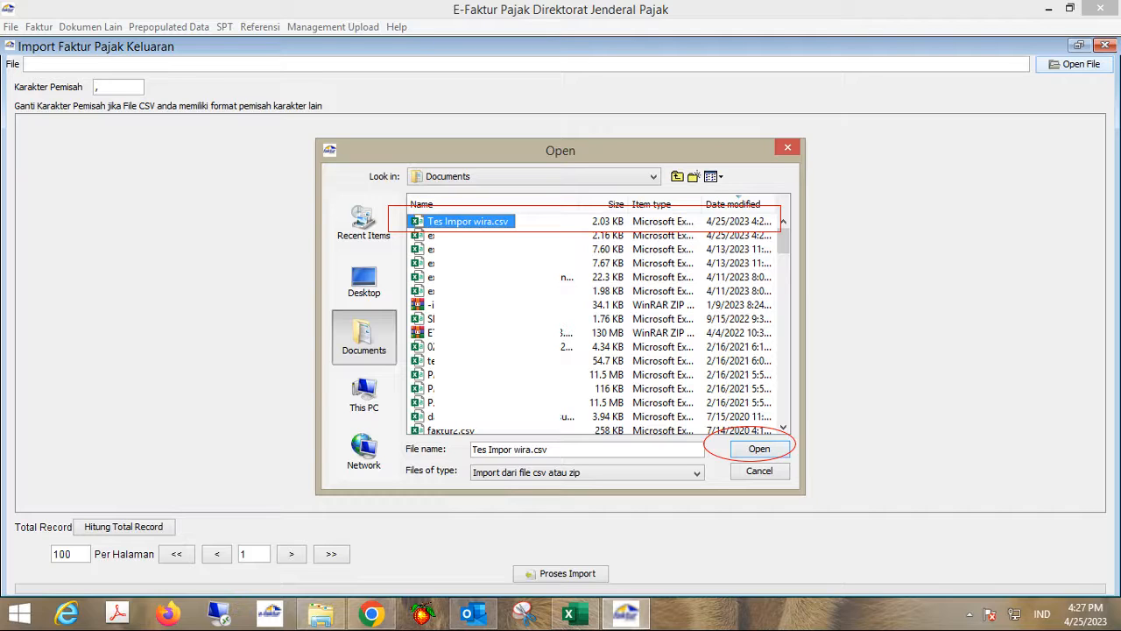
pyautogui.doubleClick(661, 221)
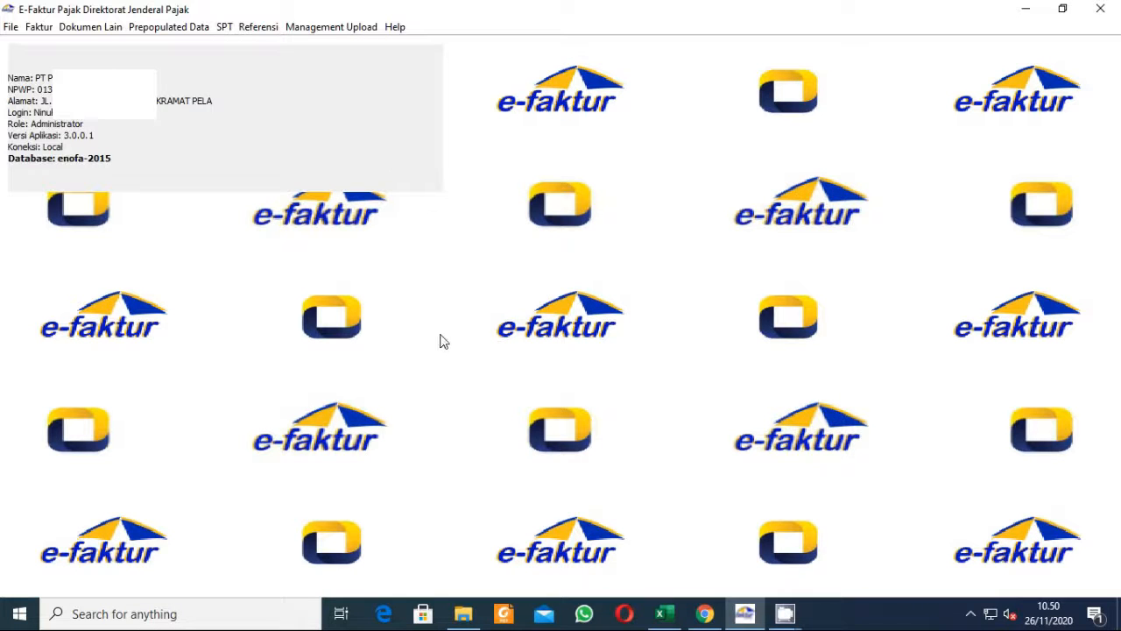
# Open the Windows Region formats dialog through Region settings and the additional date, time and regional settings.
pyautogui.click(155, 614)
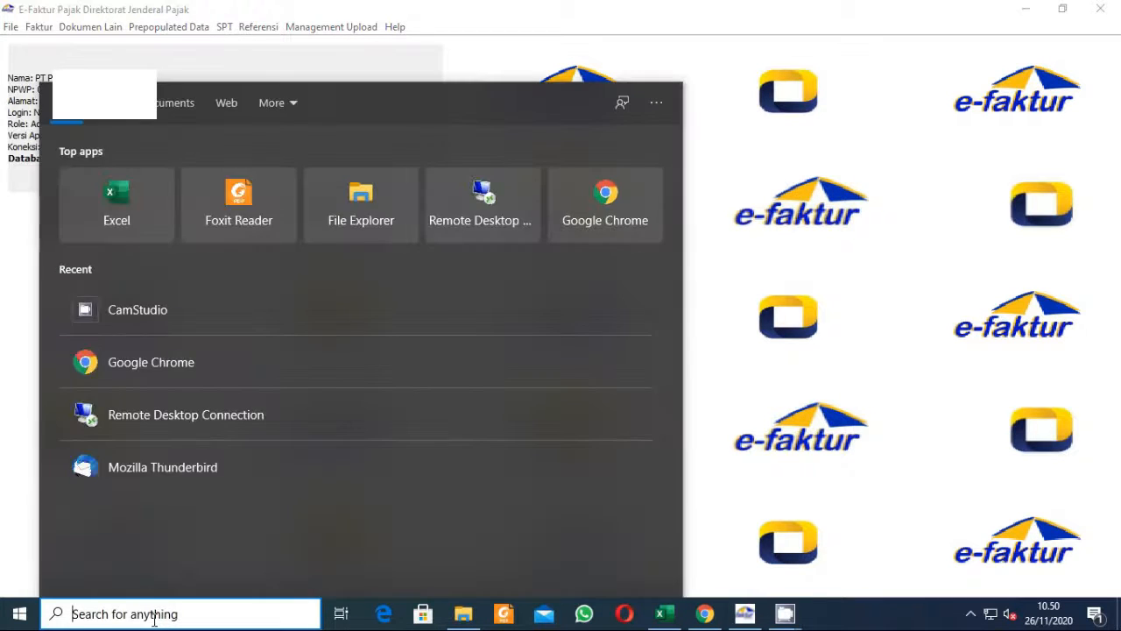
pyautogui.write('REGION')
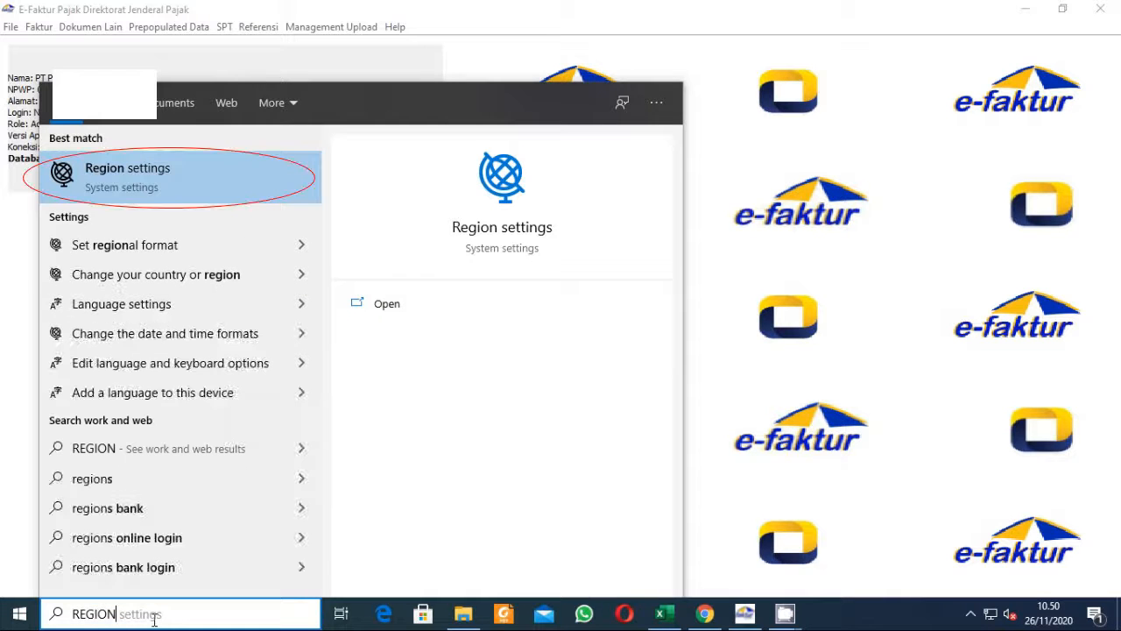
pyautogui.press('Return')
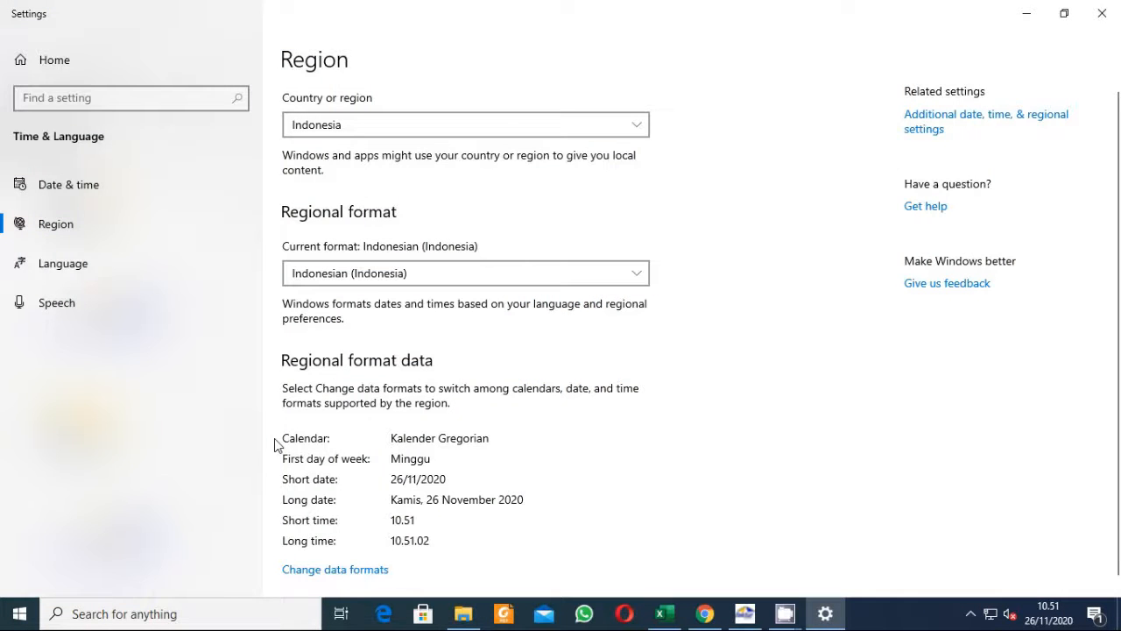
pyautogui.click(917, 130)
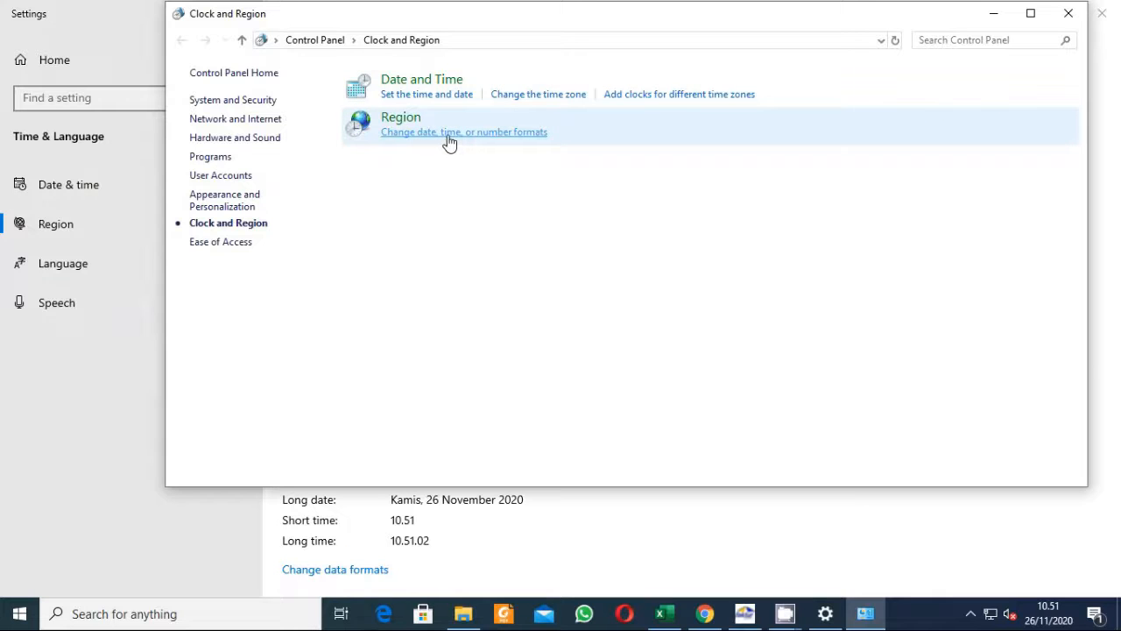
pyautogui.click(448, 142)
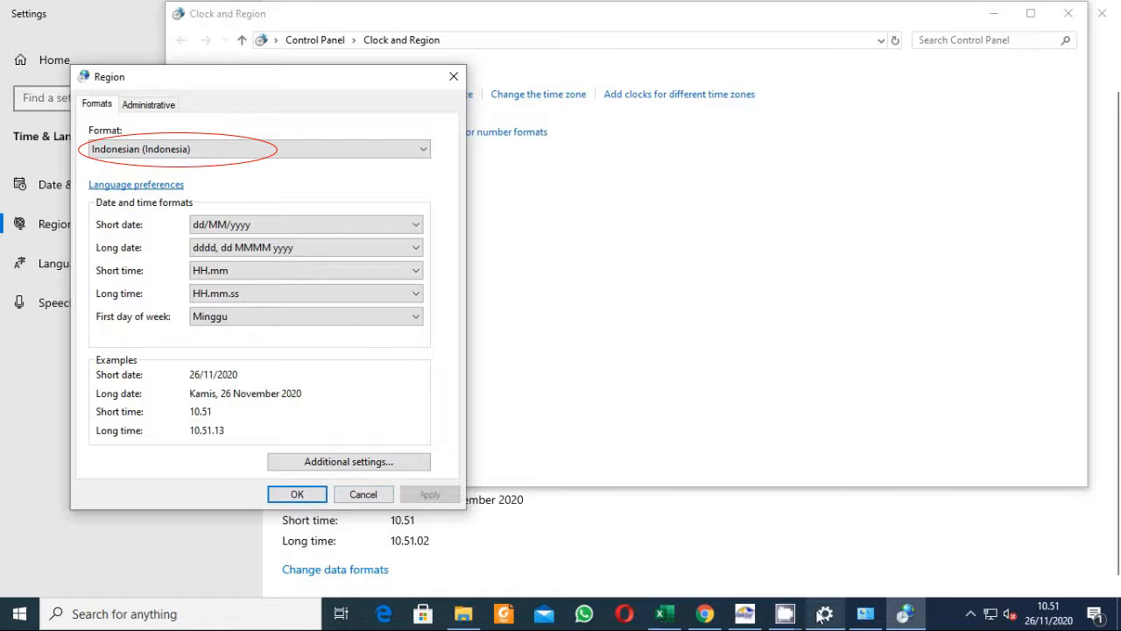
pyautogui.moveTo(812, 619)
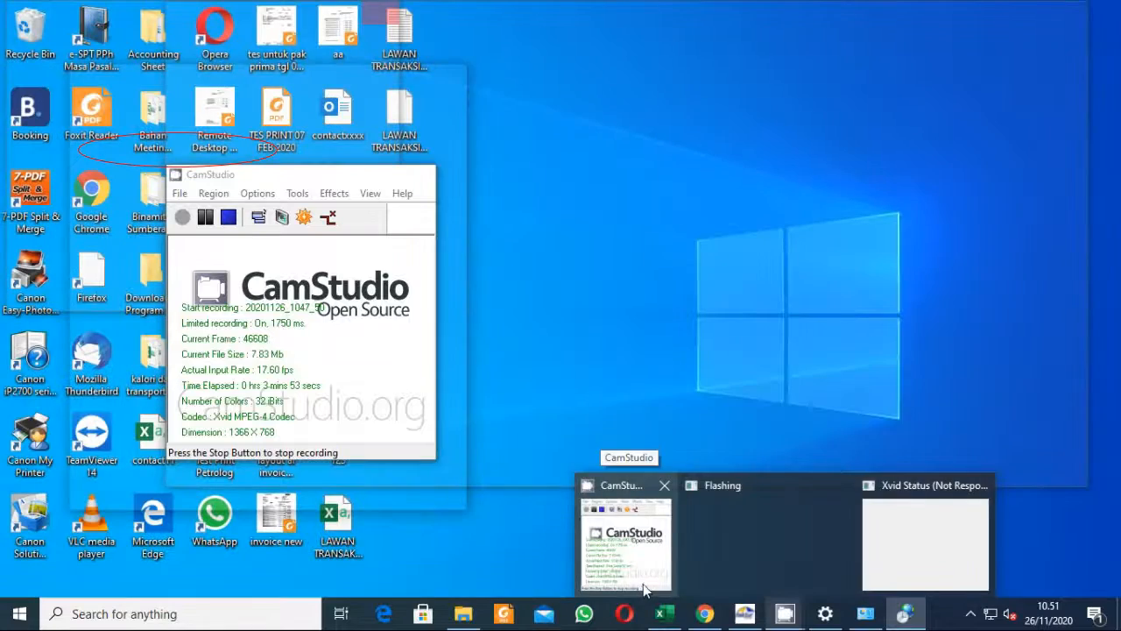
pyautogui.click(643, 583)
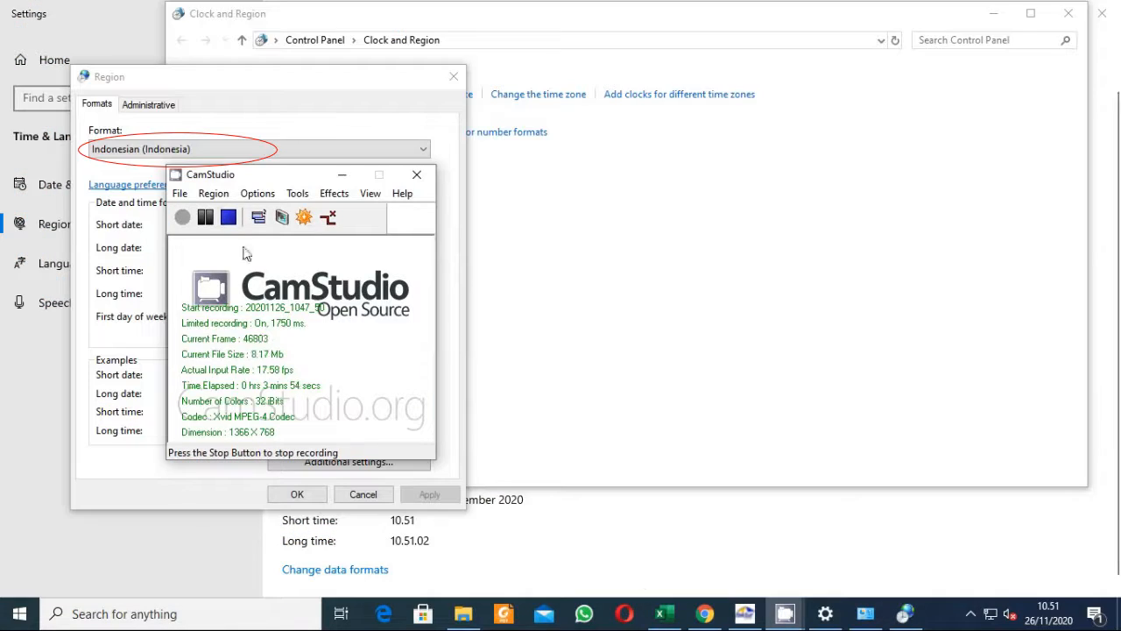